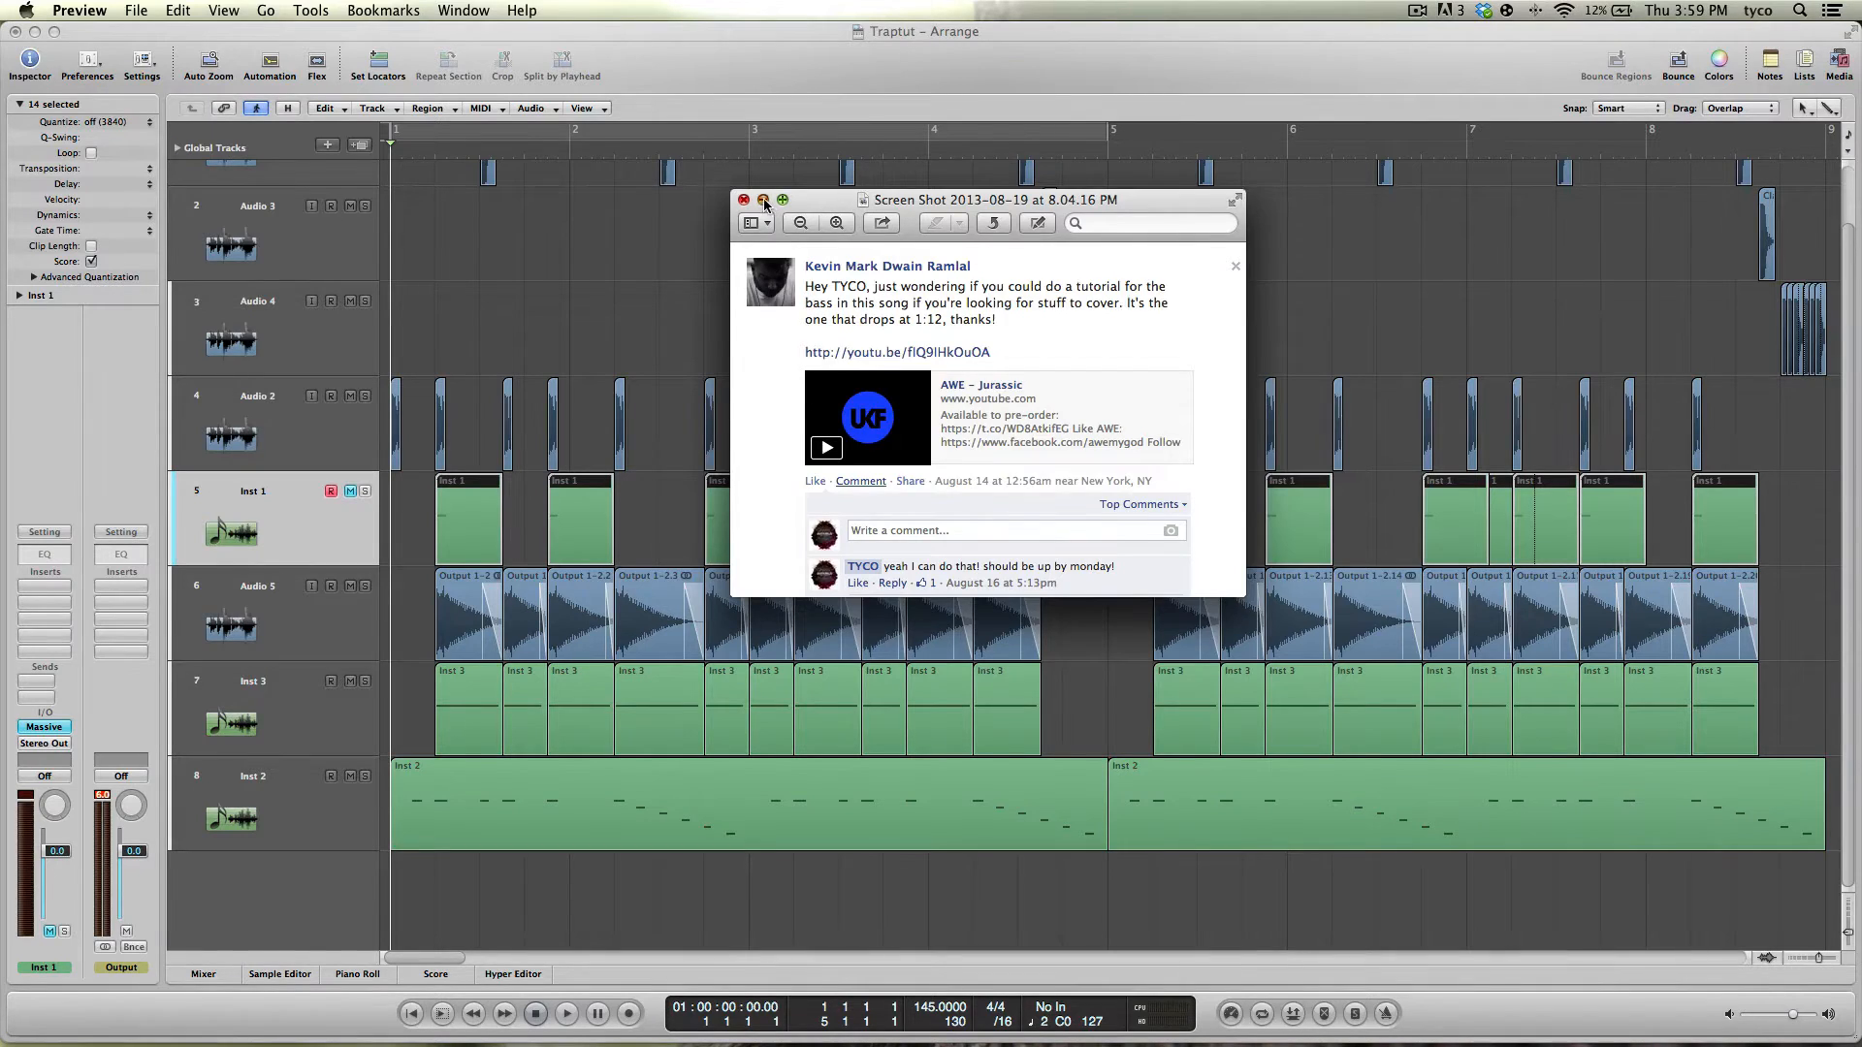
Step: Put away the screenshot window, play the Traptut arrangement through to its end, and return the playhead to the start
{"action": "left_click", "coordinate": [764, 200]}
{"action": "left_click", "coordinate": [698, 345]}
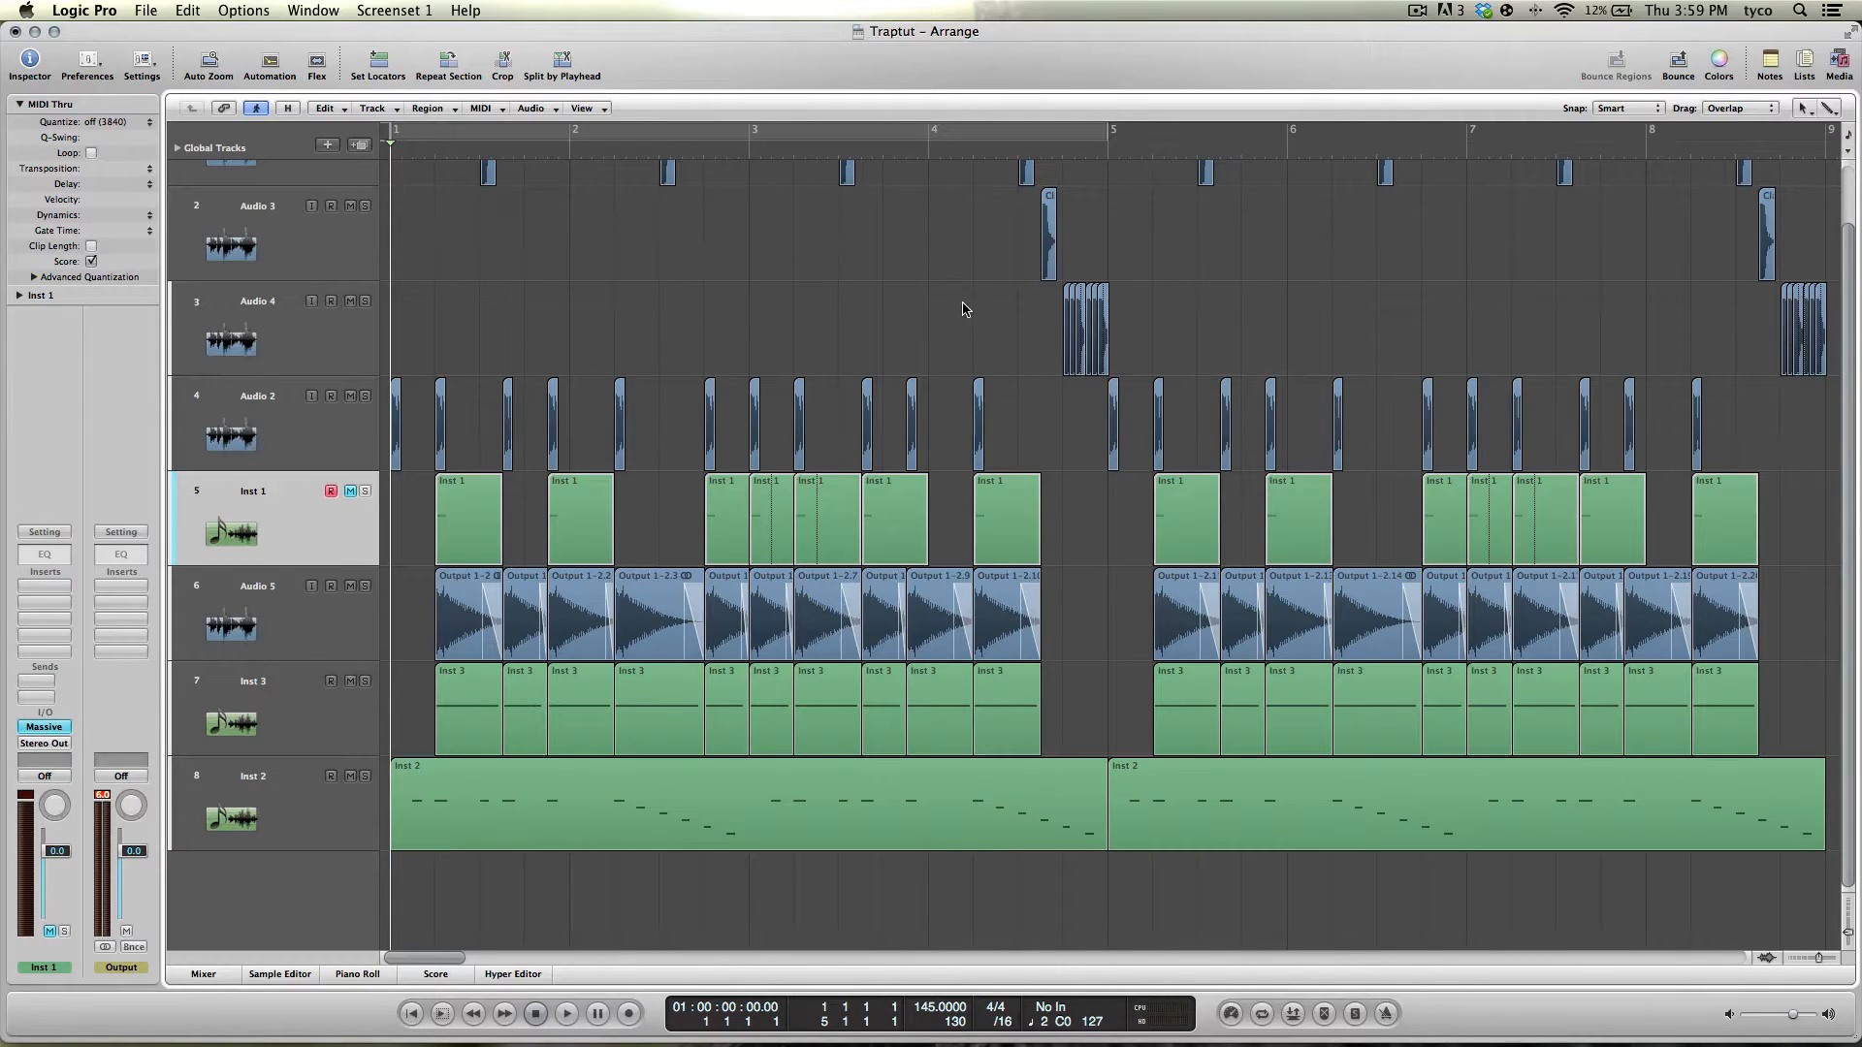
{"action": "left_click", "coordinate": [569, 1015]}
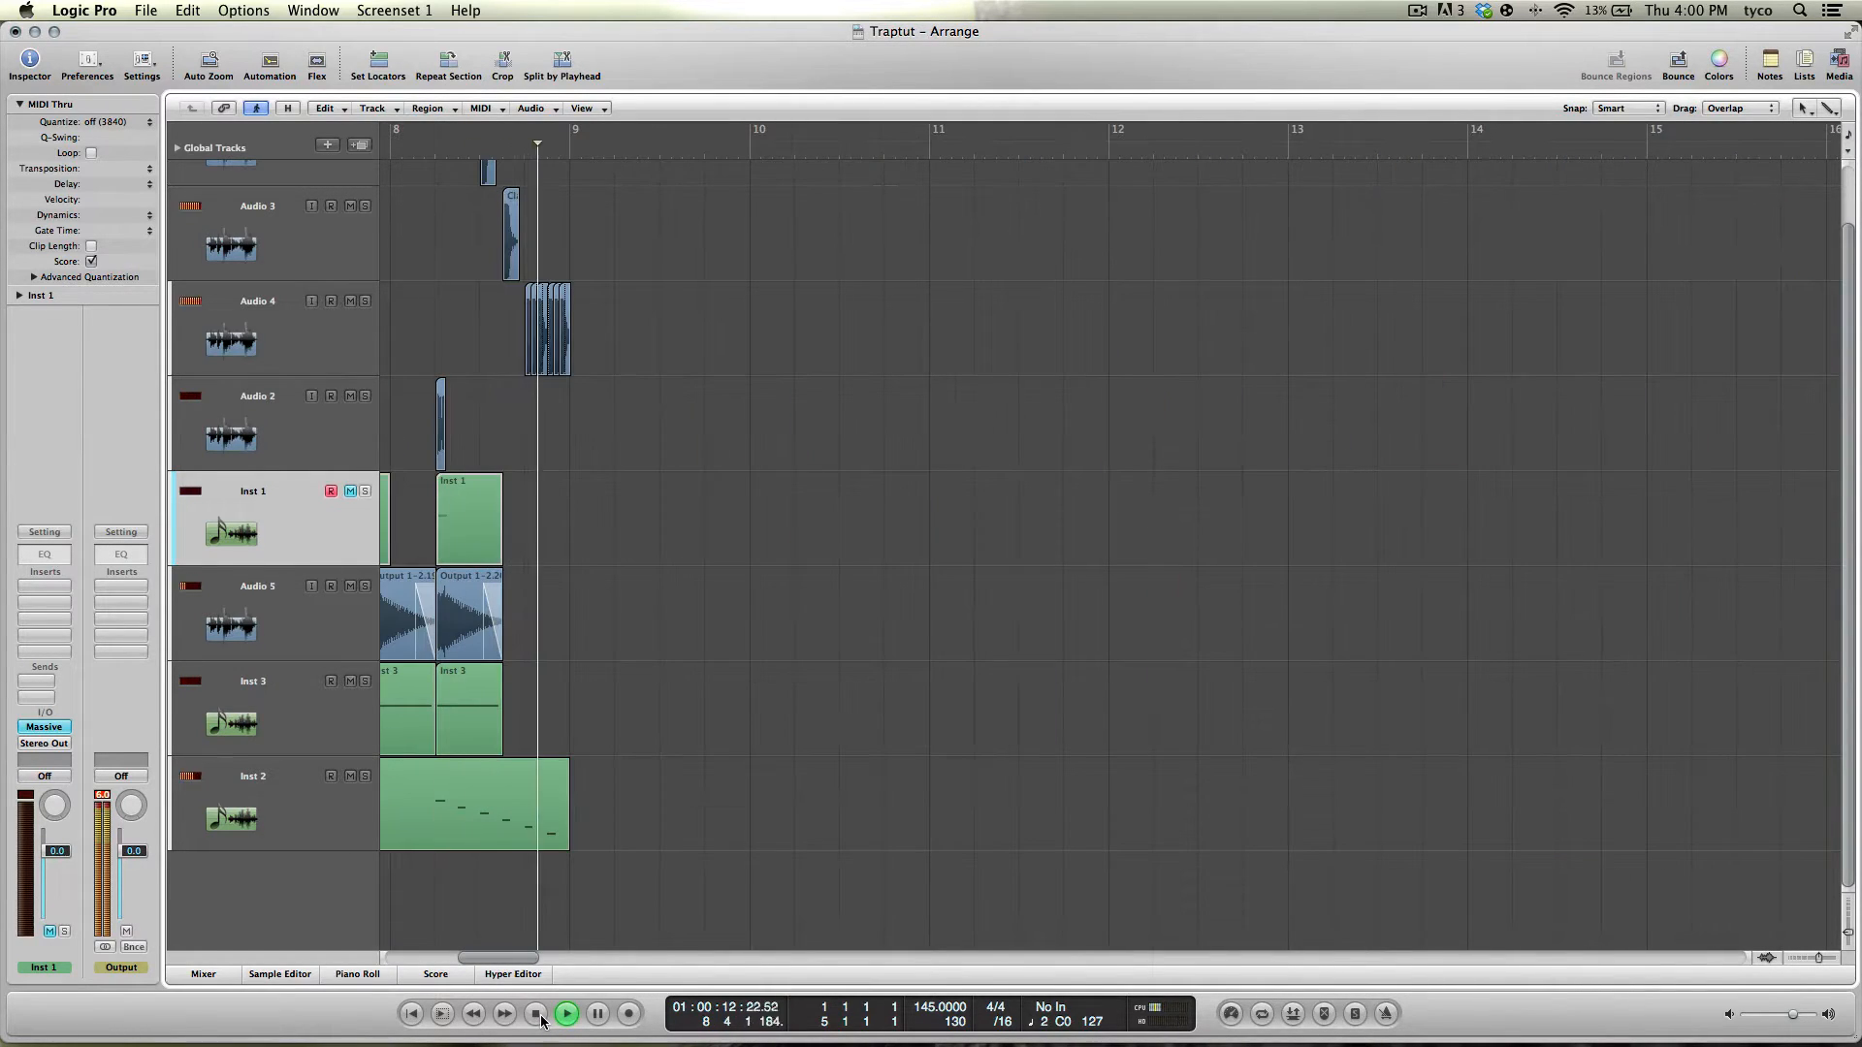
{"action": "left_click", "coordinate": [538, 1015]}
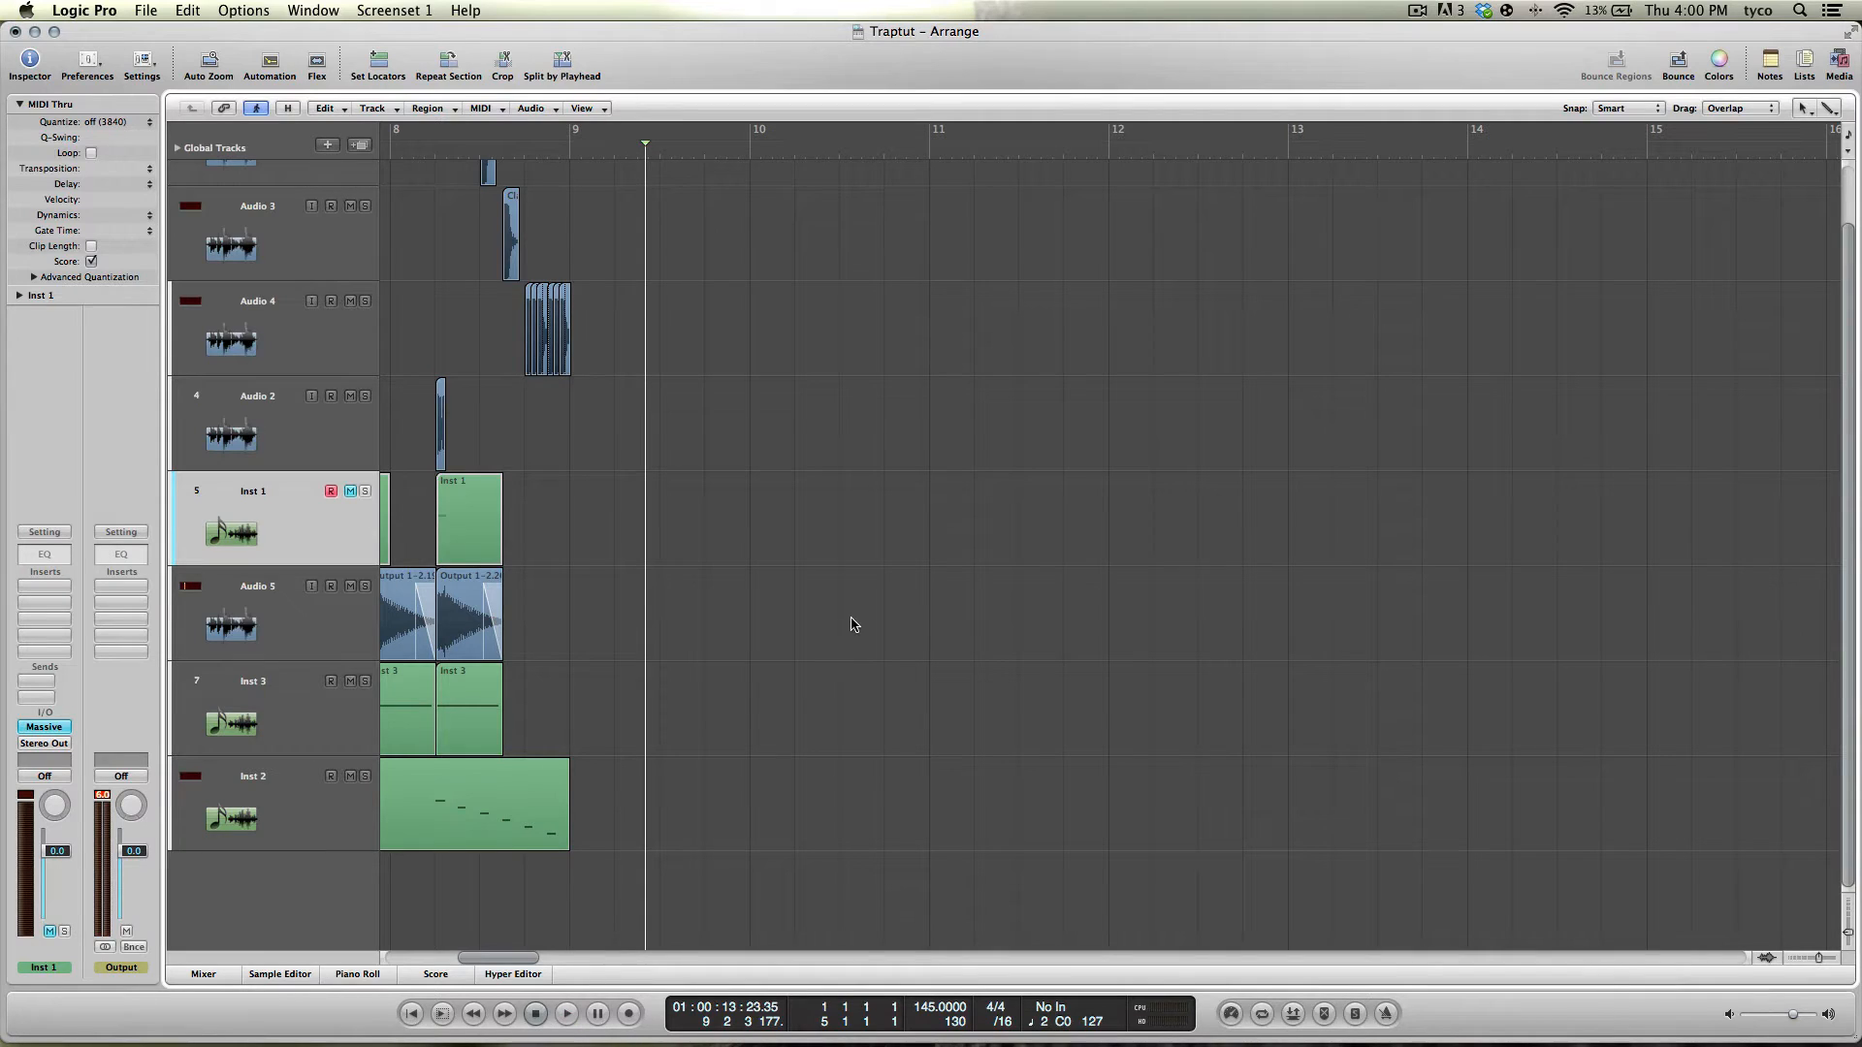
{"action": "scroll", "coordinate": [845, 543], "scroll_direction": "left", "scroll_amount": 10}
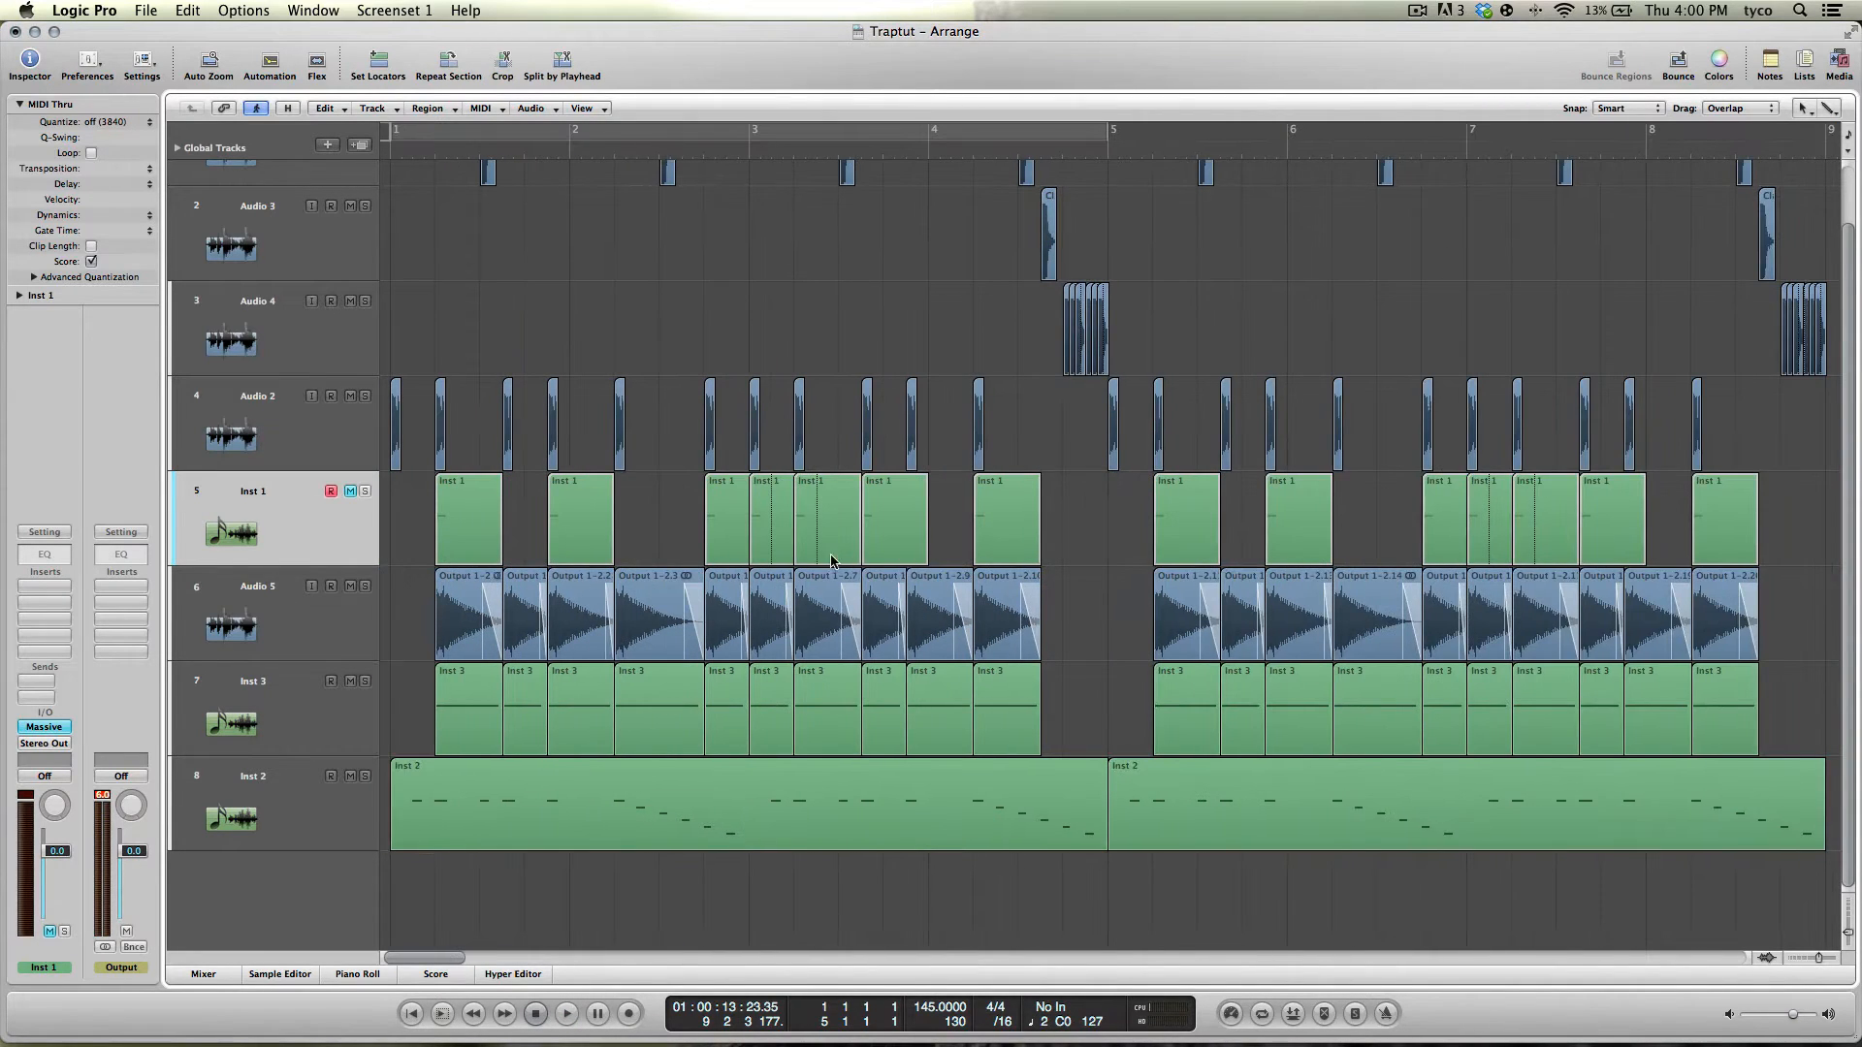
{"action": "left_click_drag", "start_coordinate": [504, 150], "coordinate": [330, 150]}
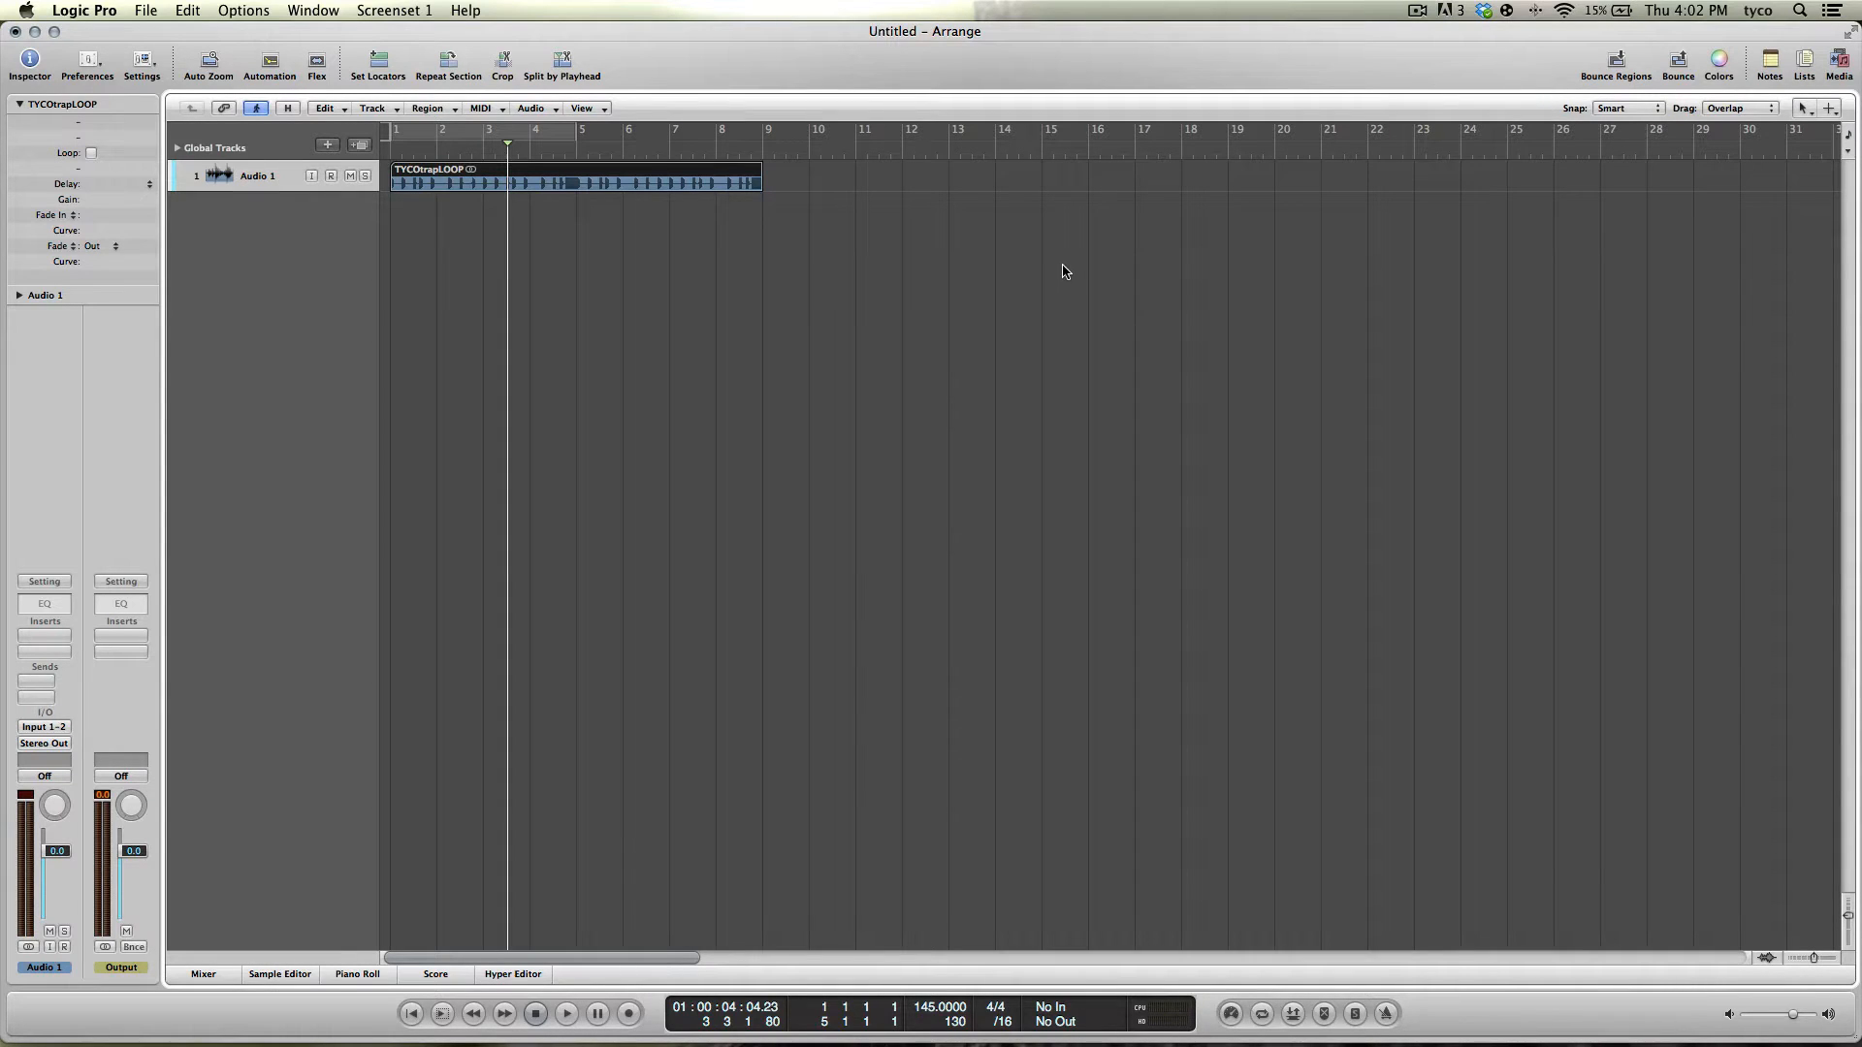
Step: Play the first bars of the TYCOtrapLOOP region from bar 1, and return the playhead to the start
{"action": "left_click_drag", "start_coordinate": [447, 158], "coordinate": [360, 153]}
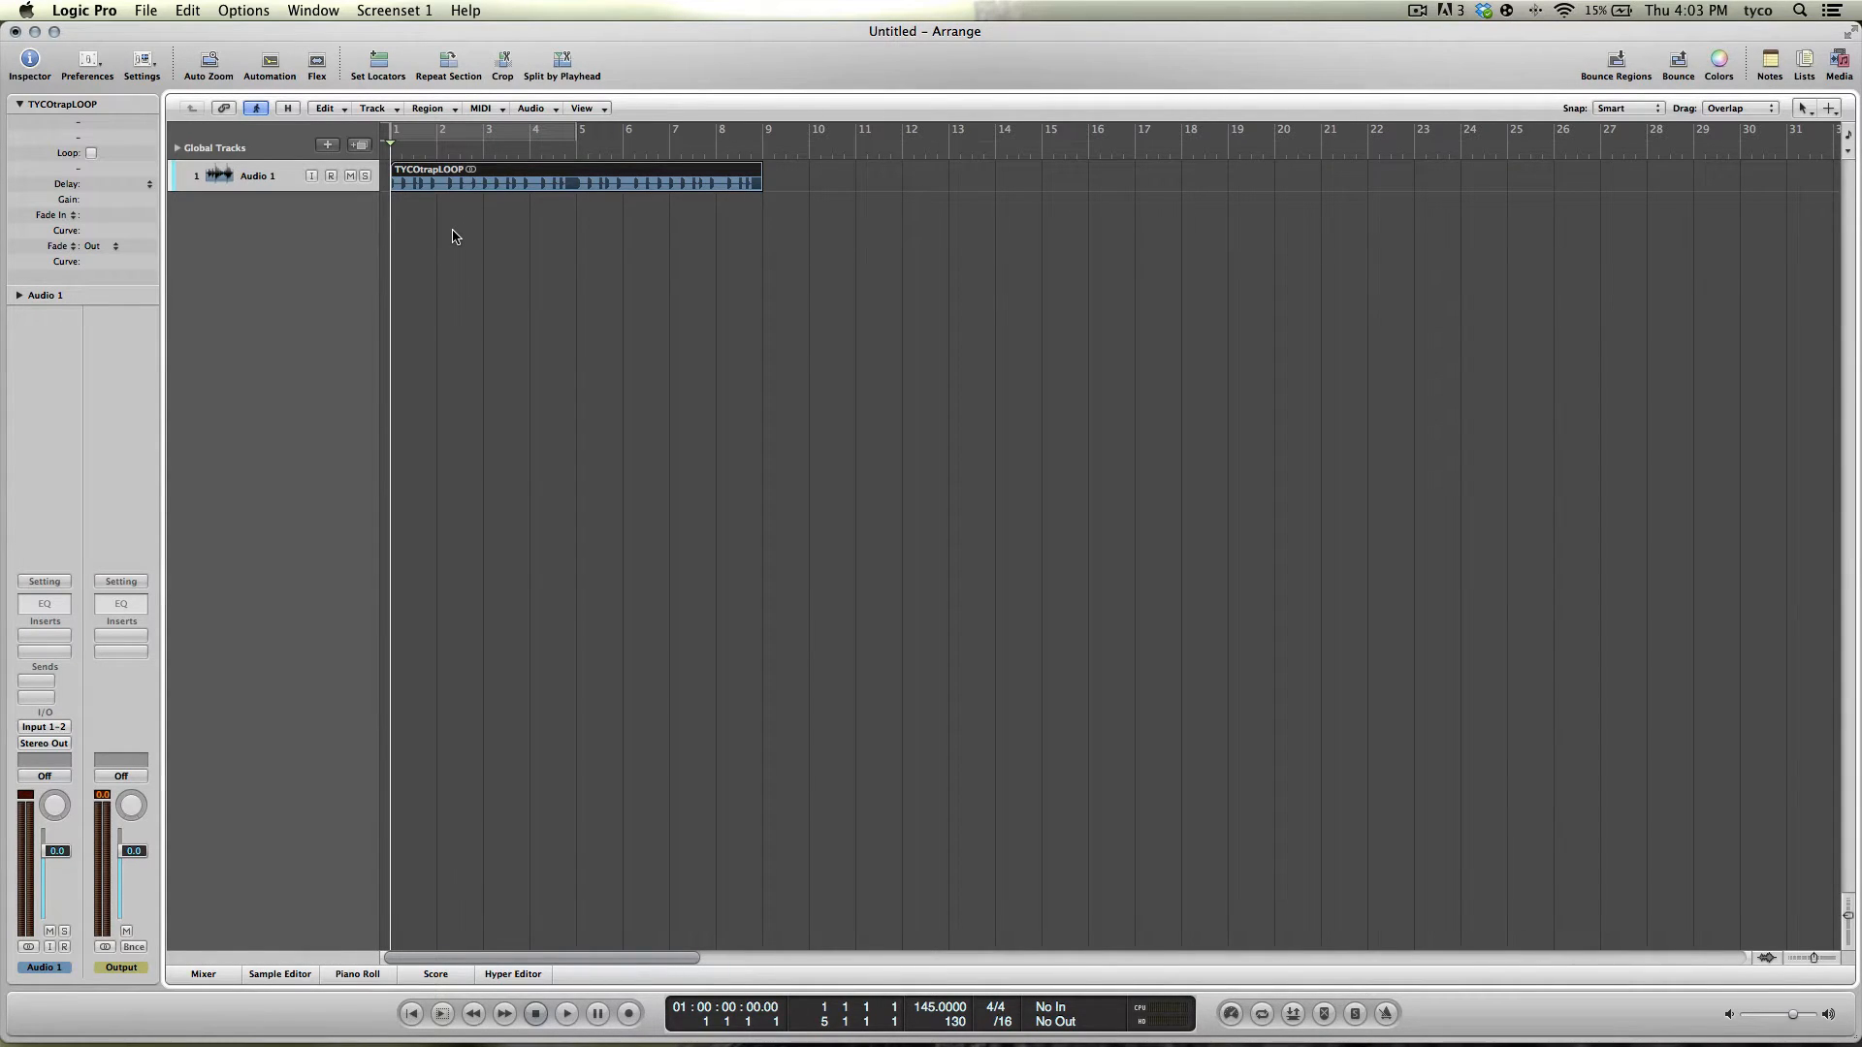
{"action": "key", "text": "space"}
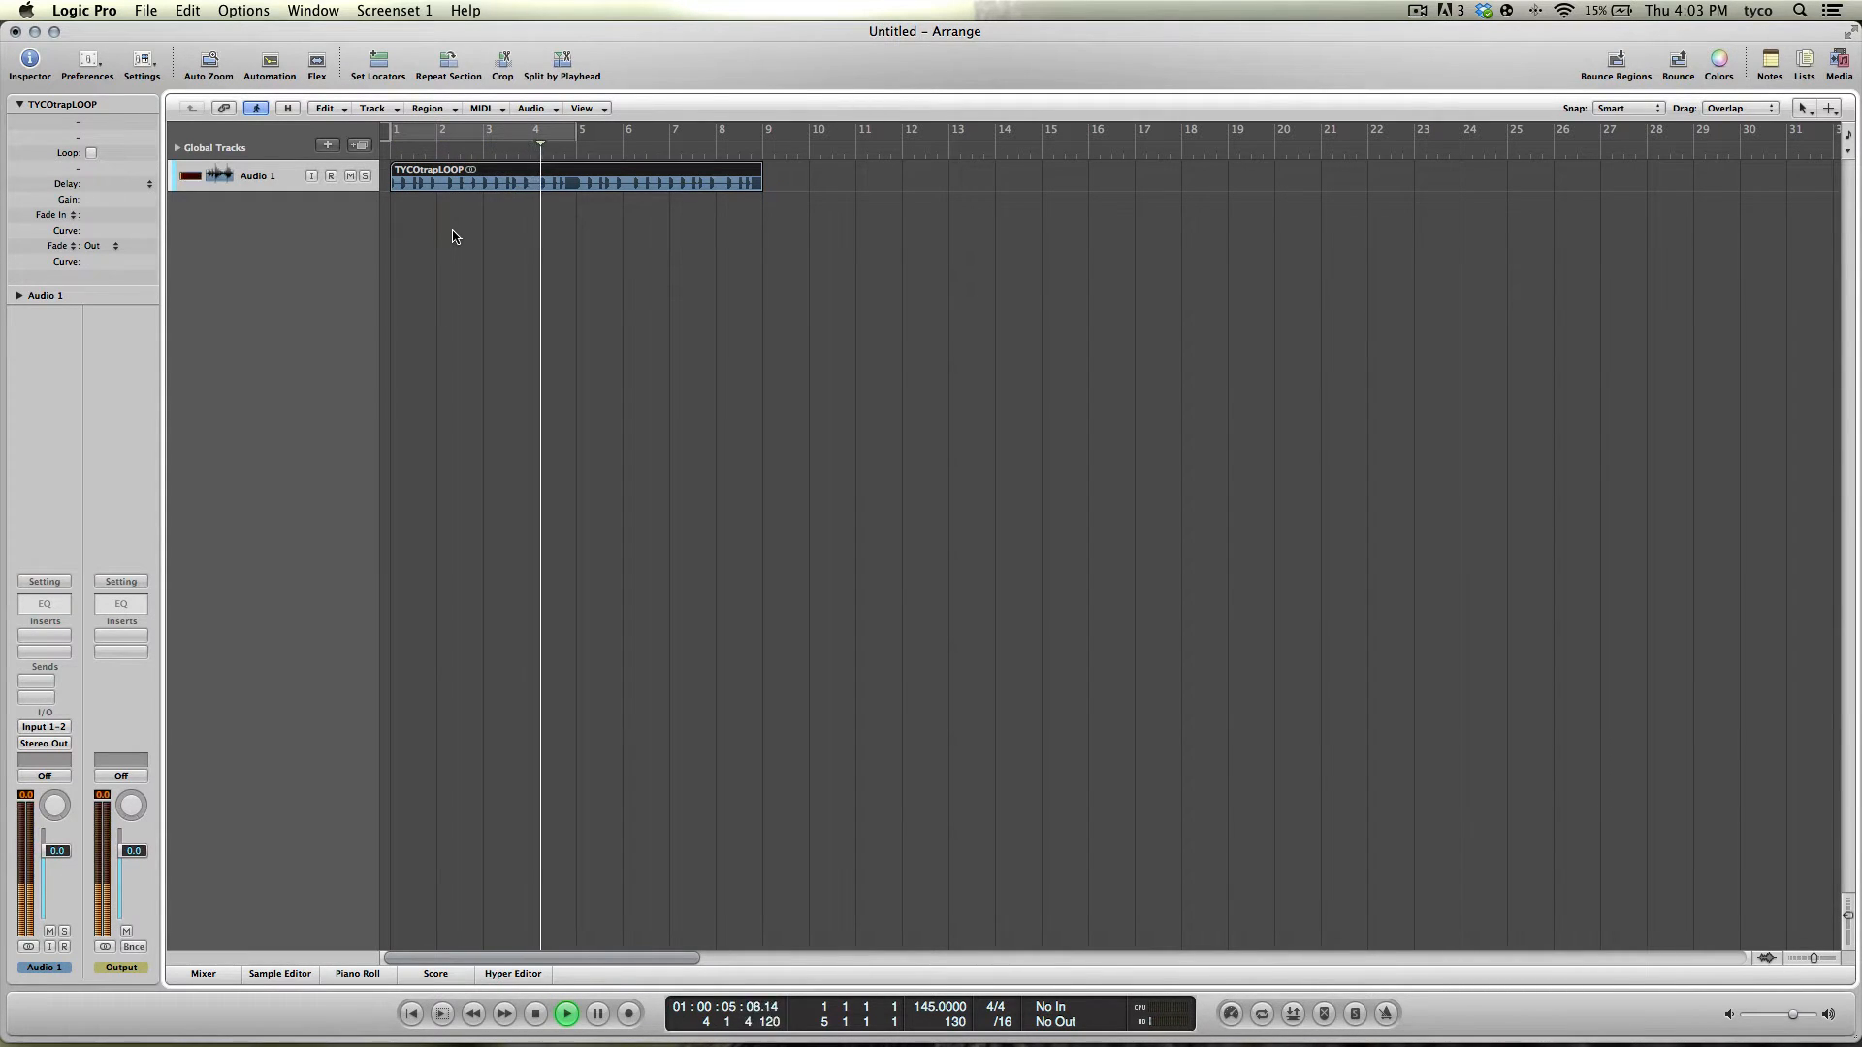
{"action": "key", "text": "space"}
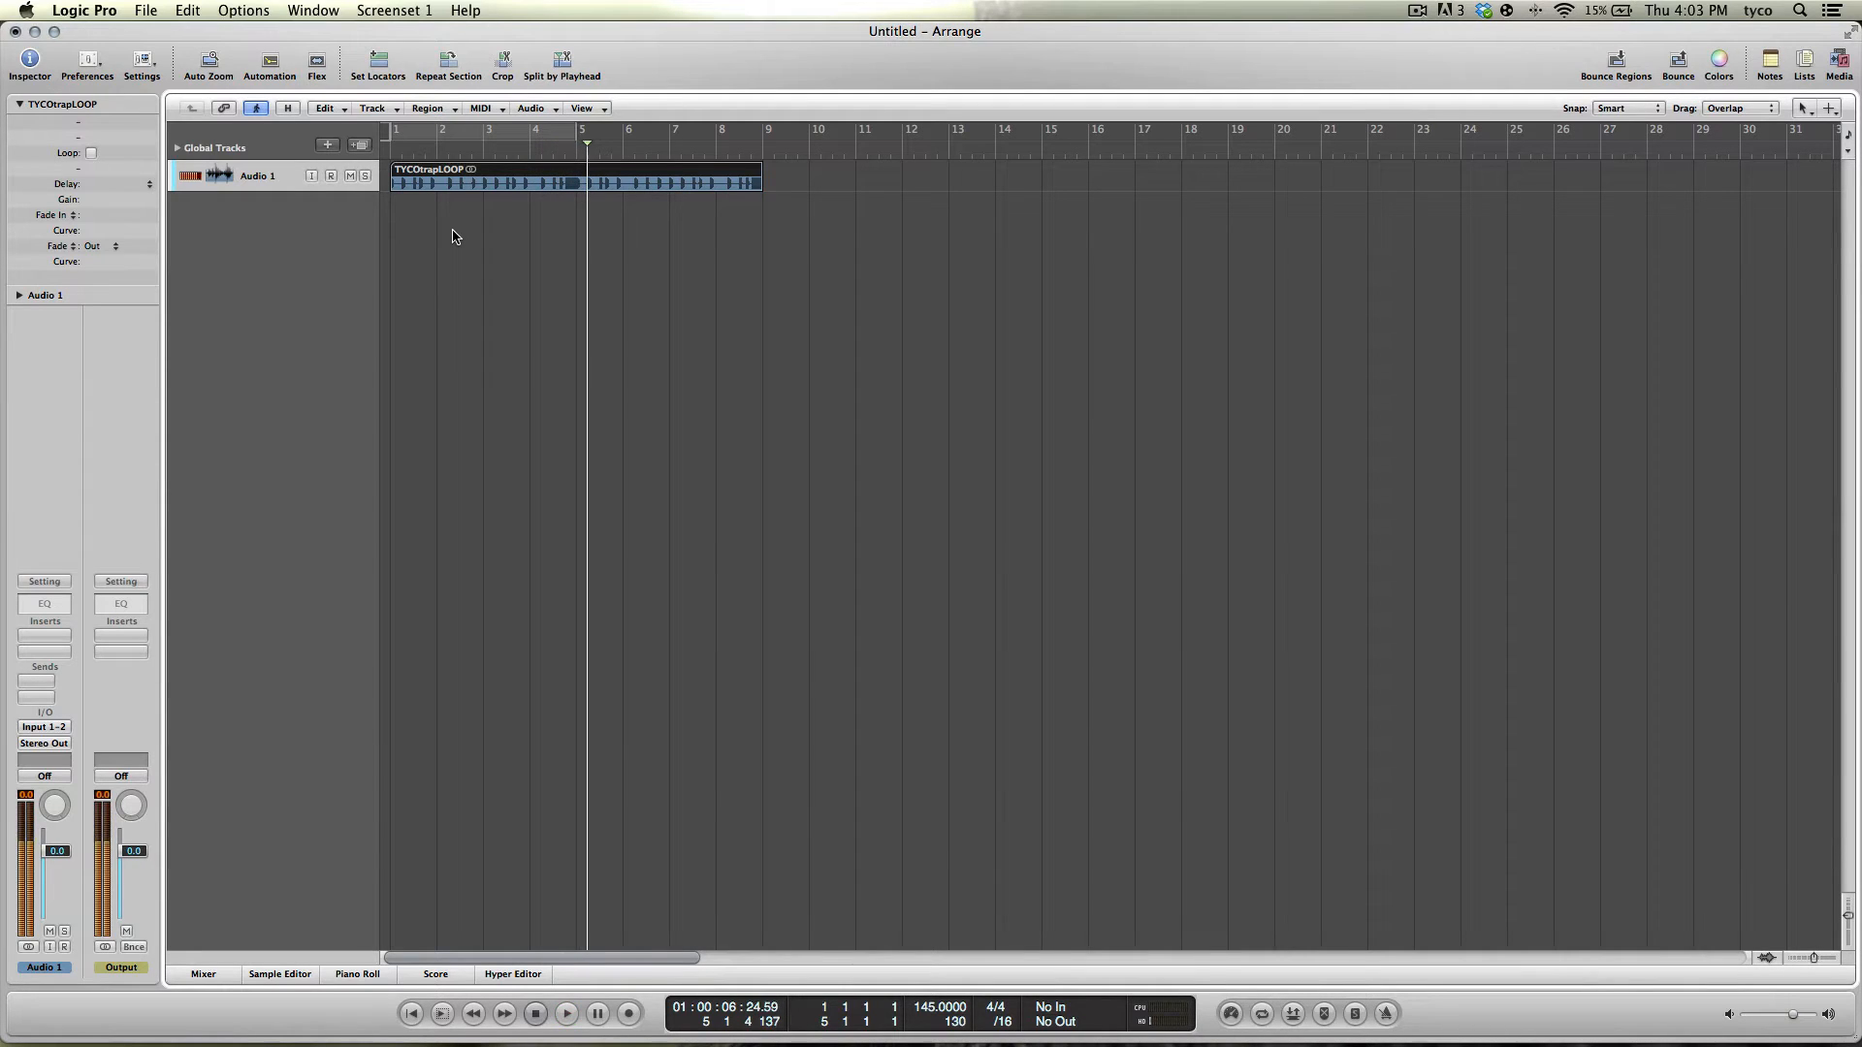
{"action": "left_click", "coordinate": [460, 145]}
{"action": "key", "text": "Return"}
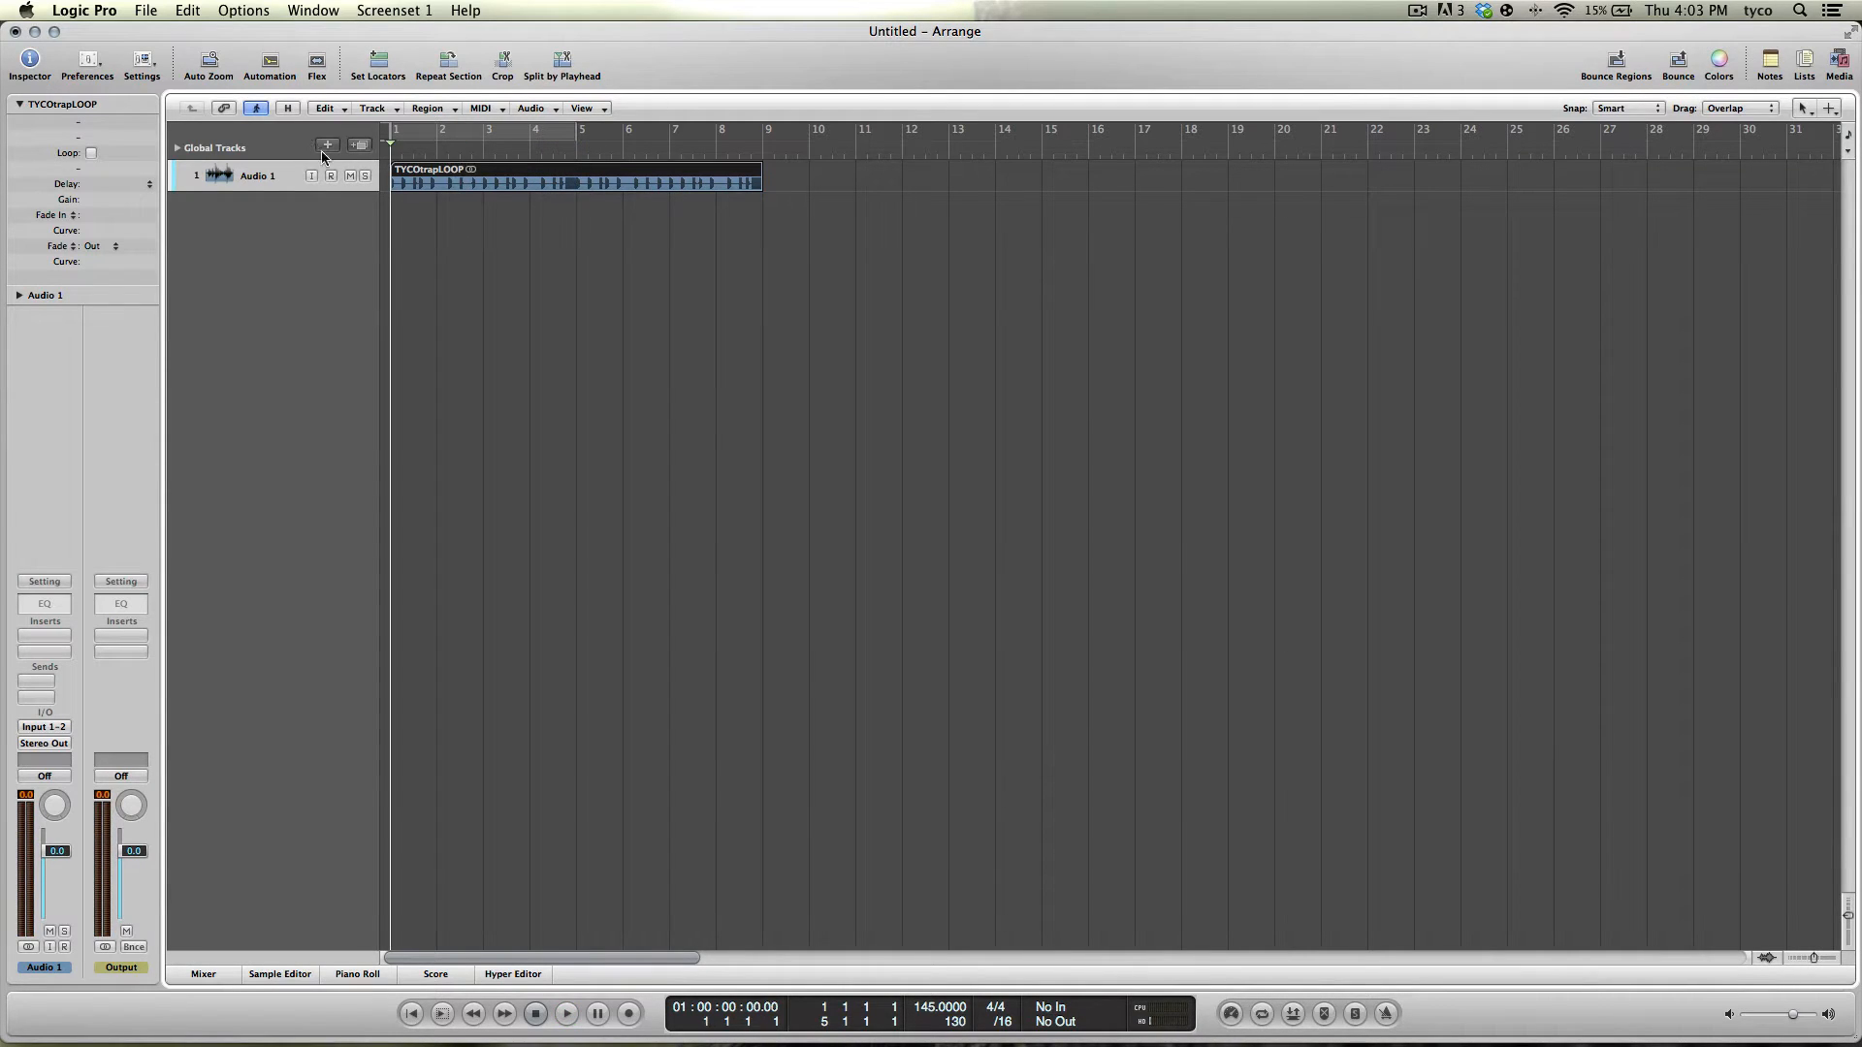
Step: Add software instrument tracks Inst 1 and Inst 2 and open Massive on Inst 1
{"action": "left_click", "coordinate": [329, 145]}
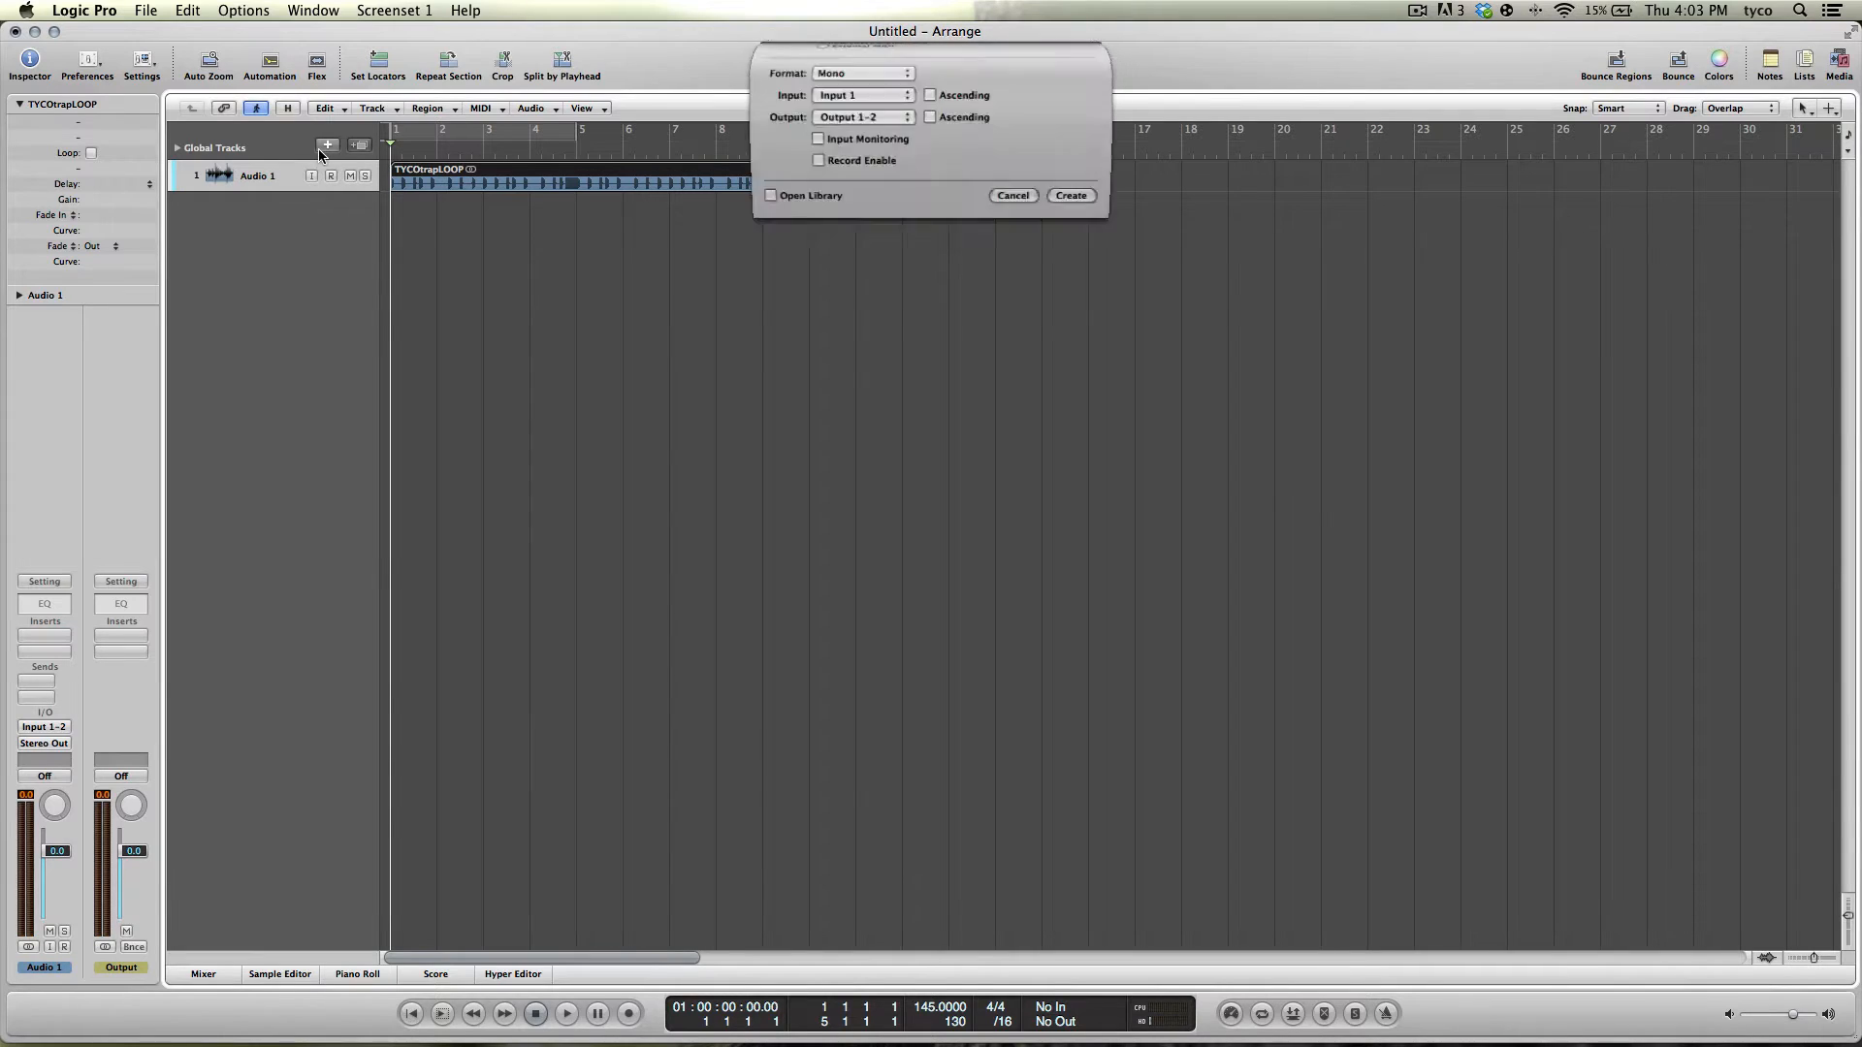
{"action": "left_click", "coordinate": [894, 121]}
{"action": "left_click", "coordinate": [1062, 205]}
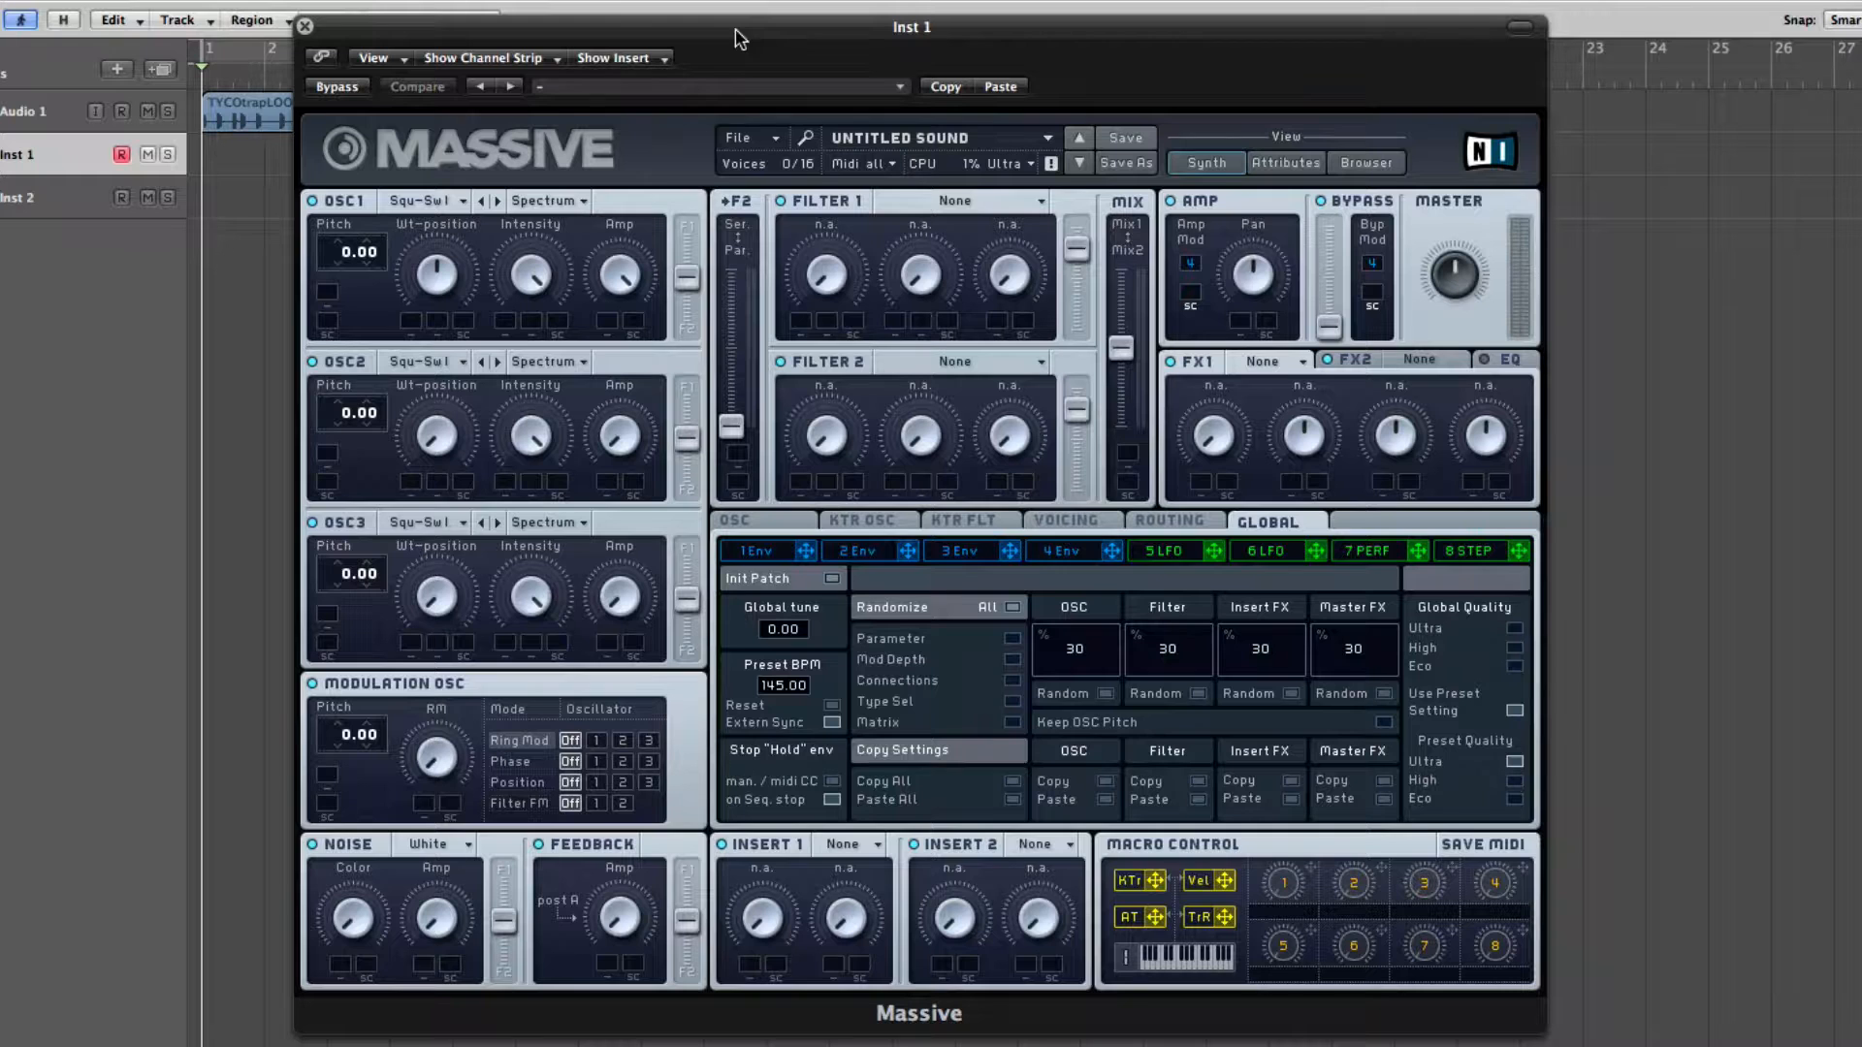
Step: Set OSC1 to Sin-Square at pitch -24.00 with envelope 1 modulating Wt-position, and route it through Filter 1 to Mix1 in series
{"action": "left_click", "coordinate": [405, 202]}
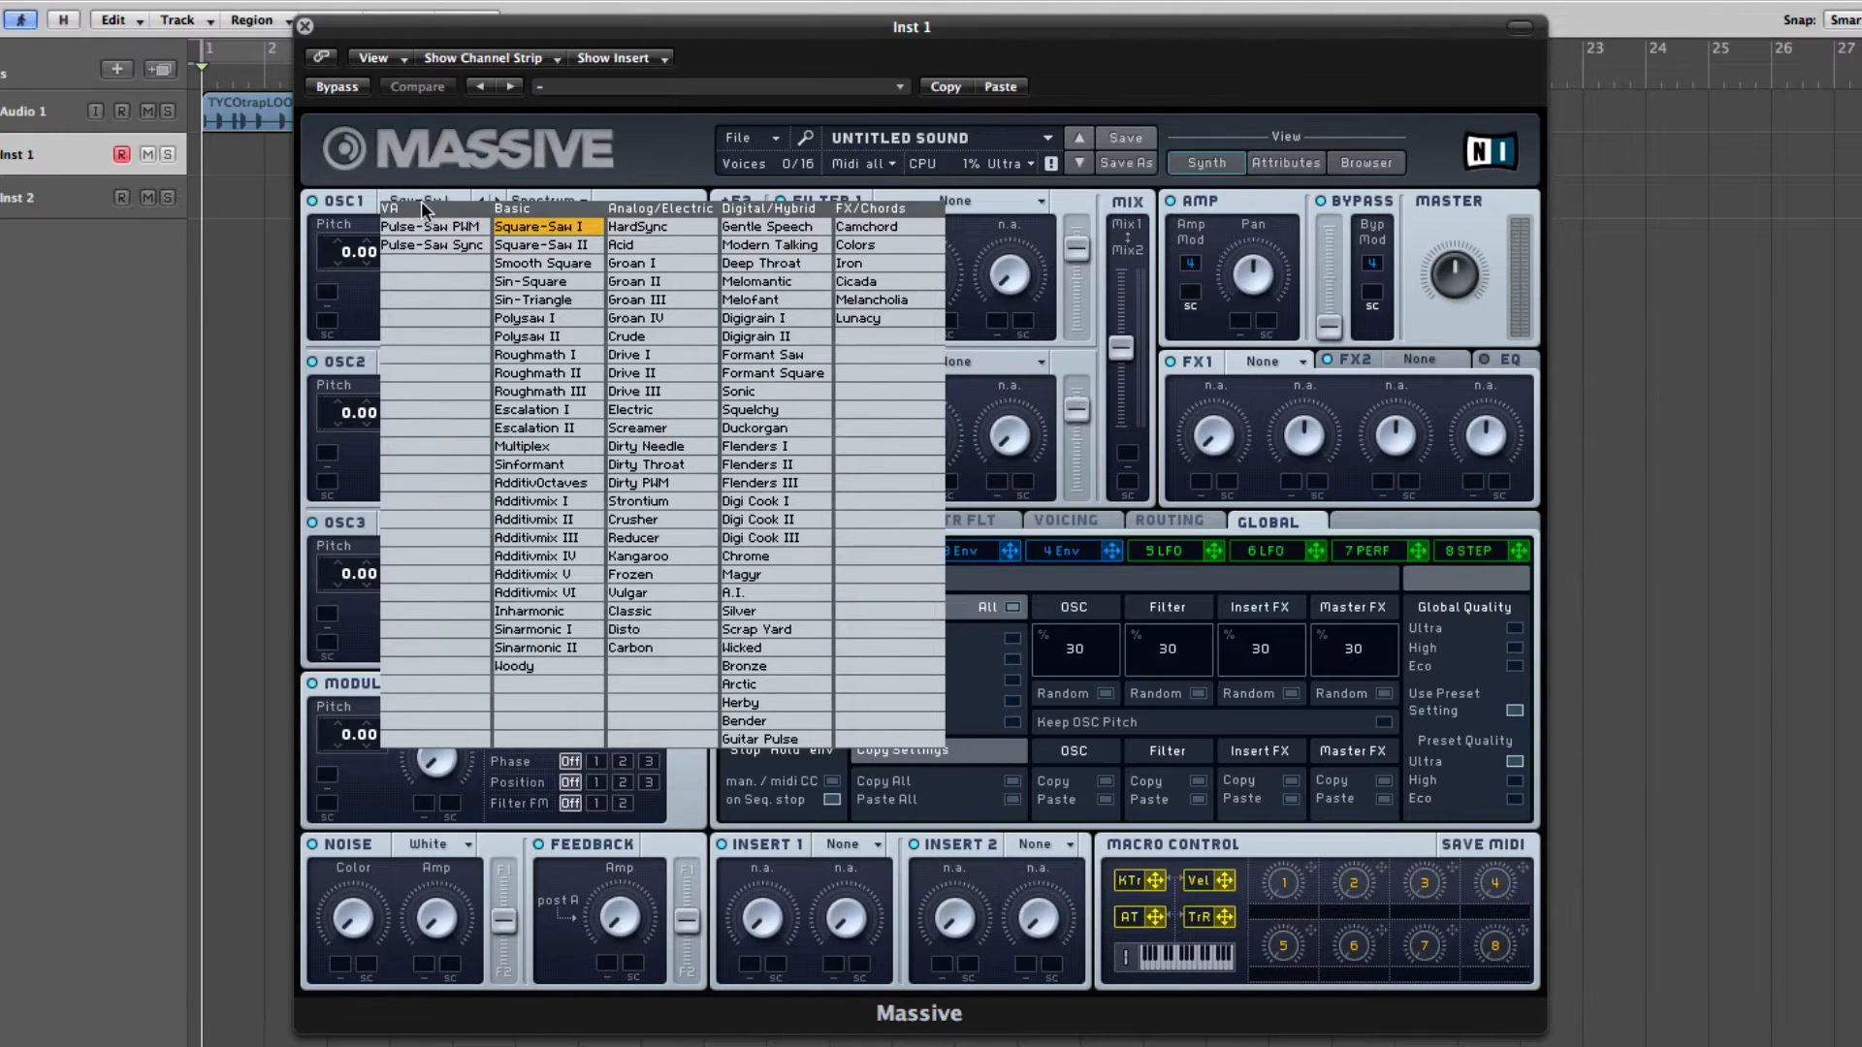
{"action": "left_click", "coordinate": [540, 282]}
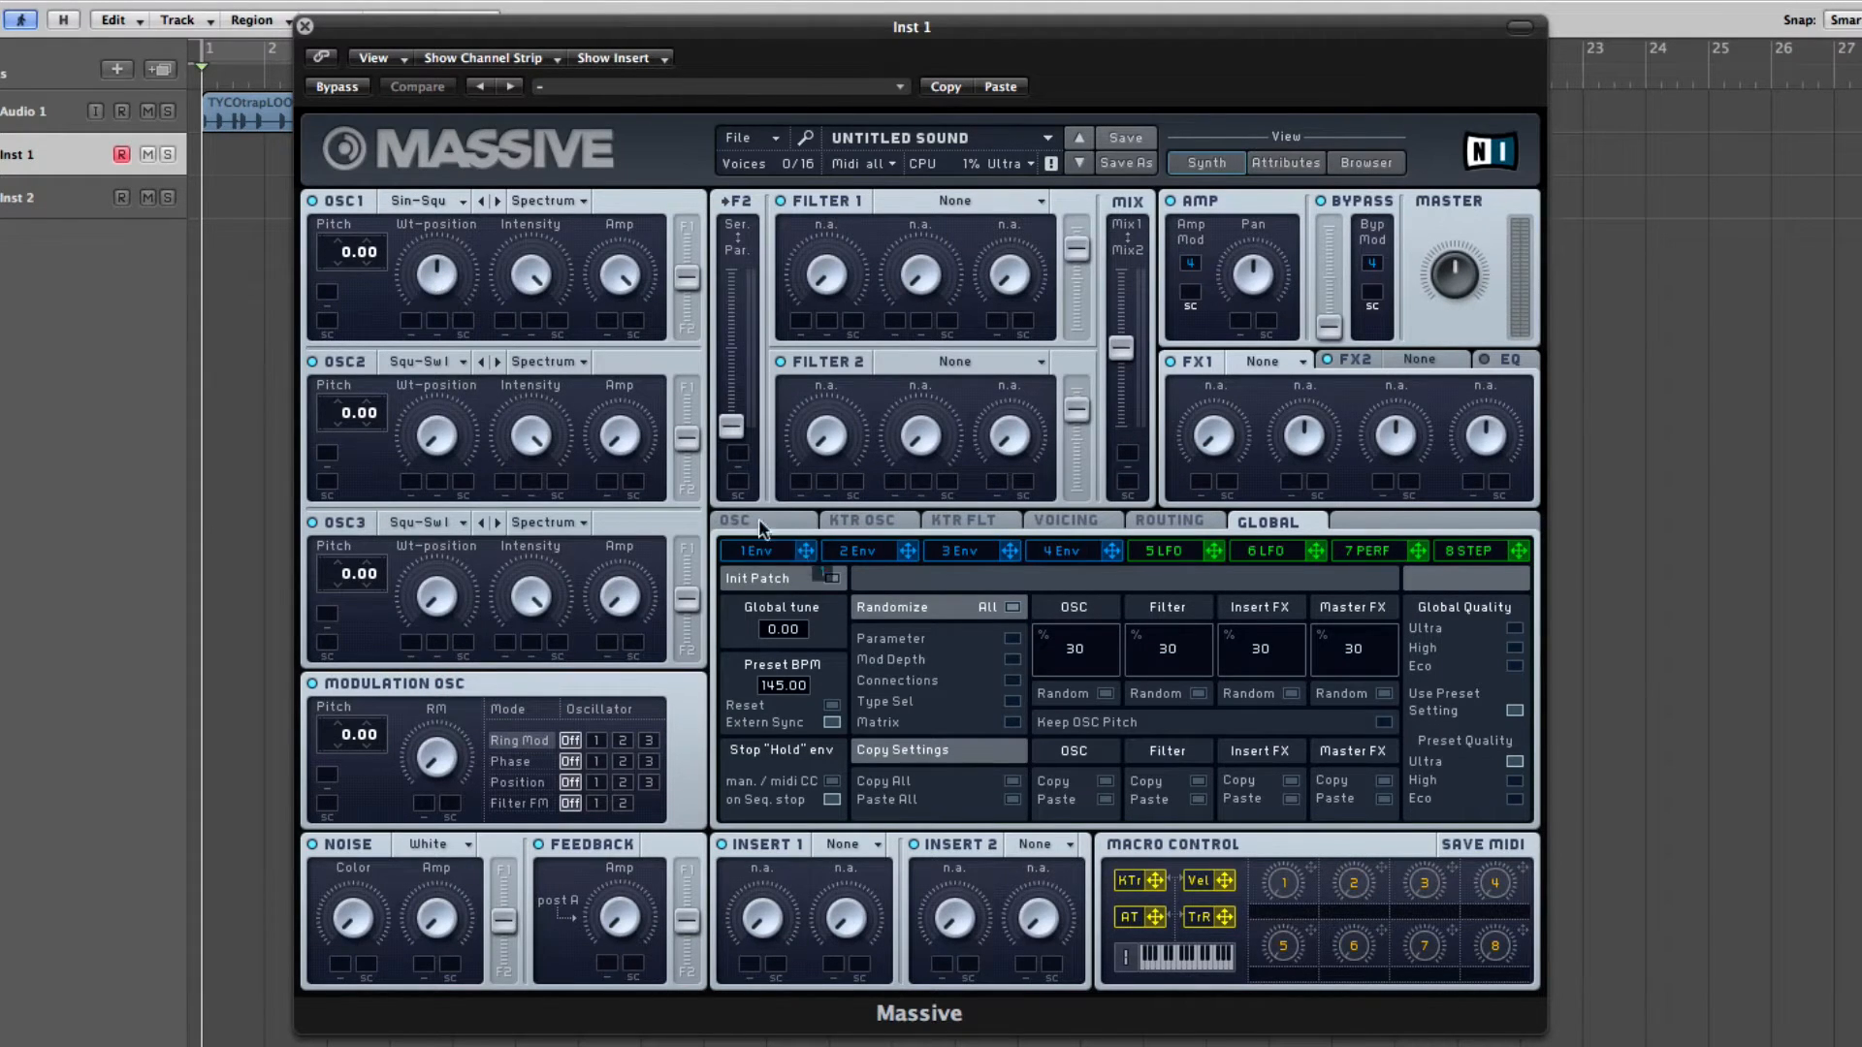
{"action": "left_click_drag", "start_coordinate": [806, 551], "coordinate": [348, 311]}
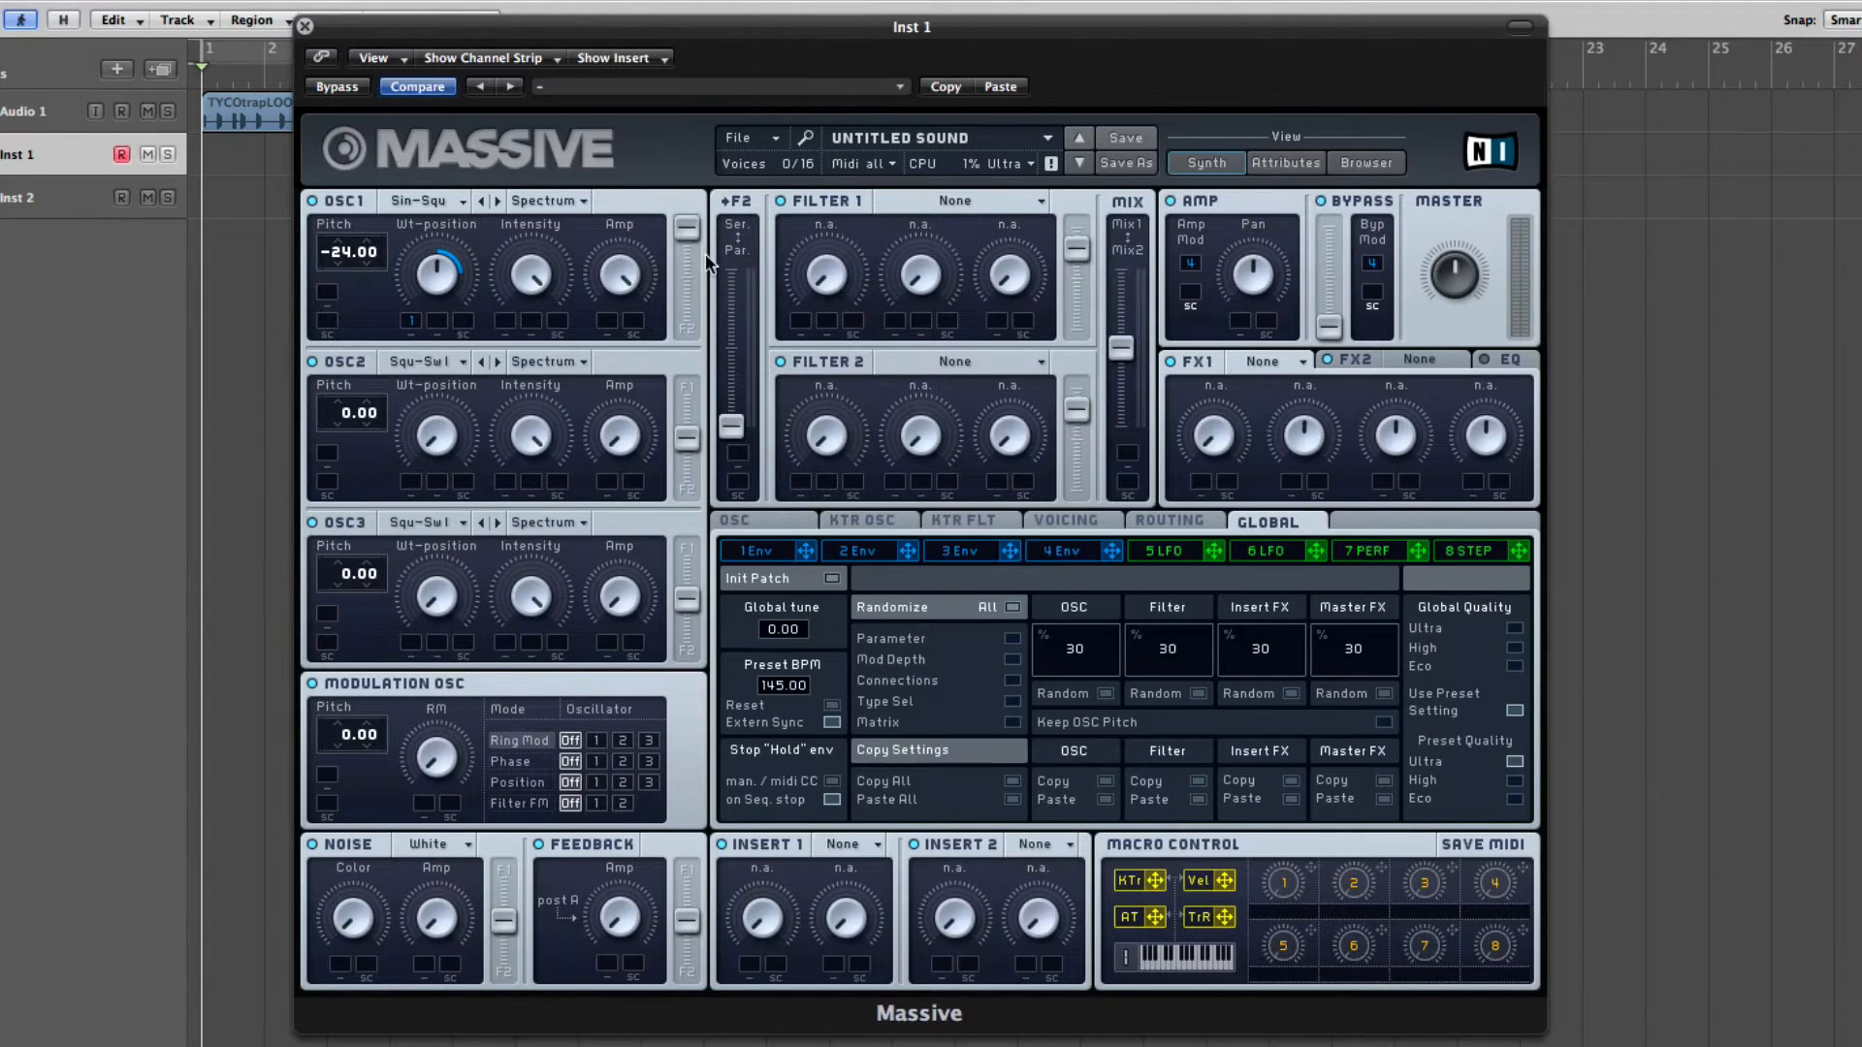
{"action": "left_click_drag", "start_coordinate": [731, 427], "coordinate": [718, 147]}
{"action": "left_click_drag", "start_coordinate": [1078, 252], "coordinate": [1078, 231]}
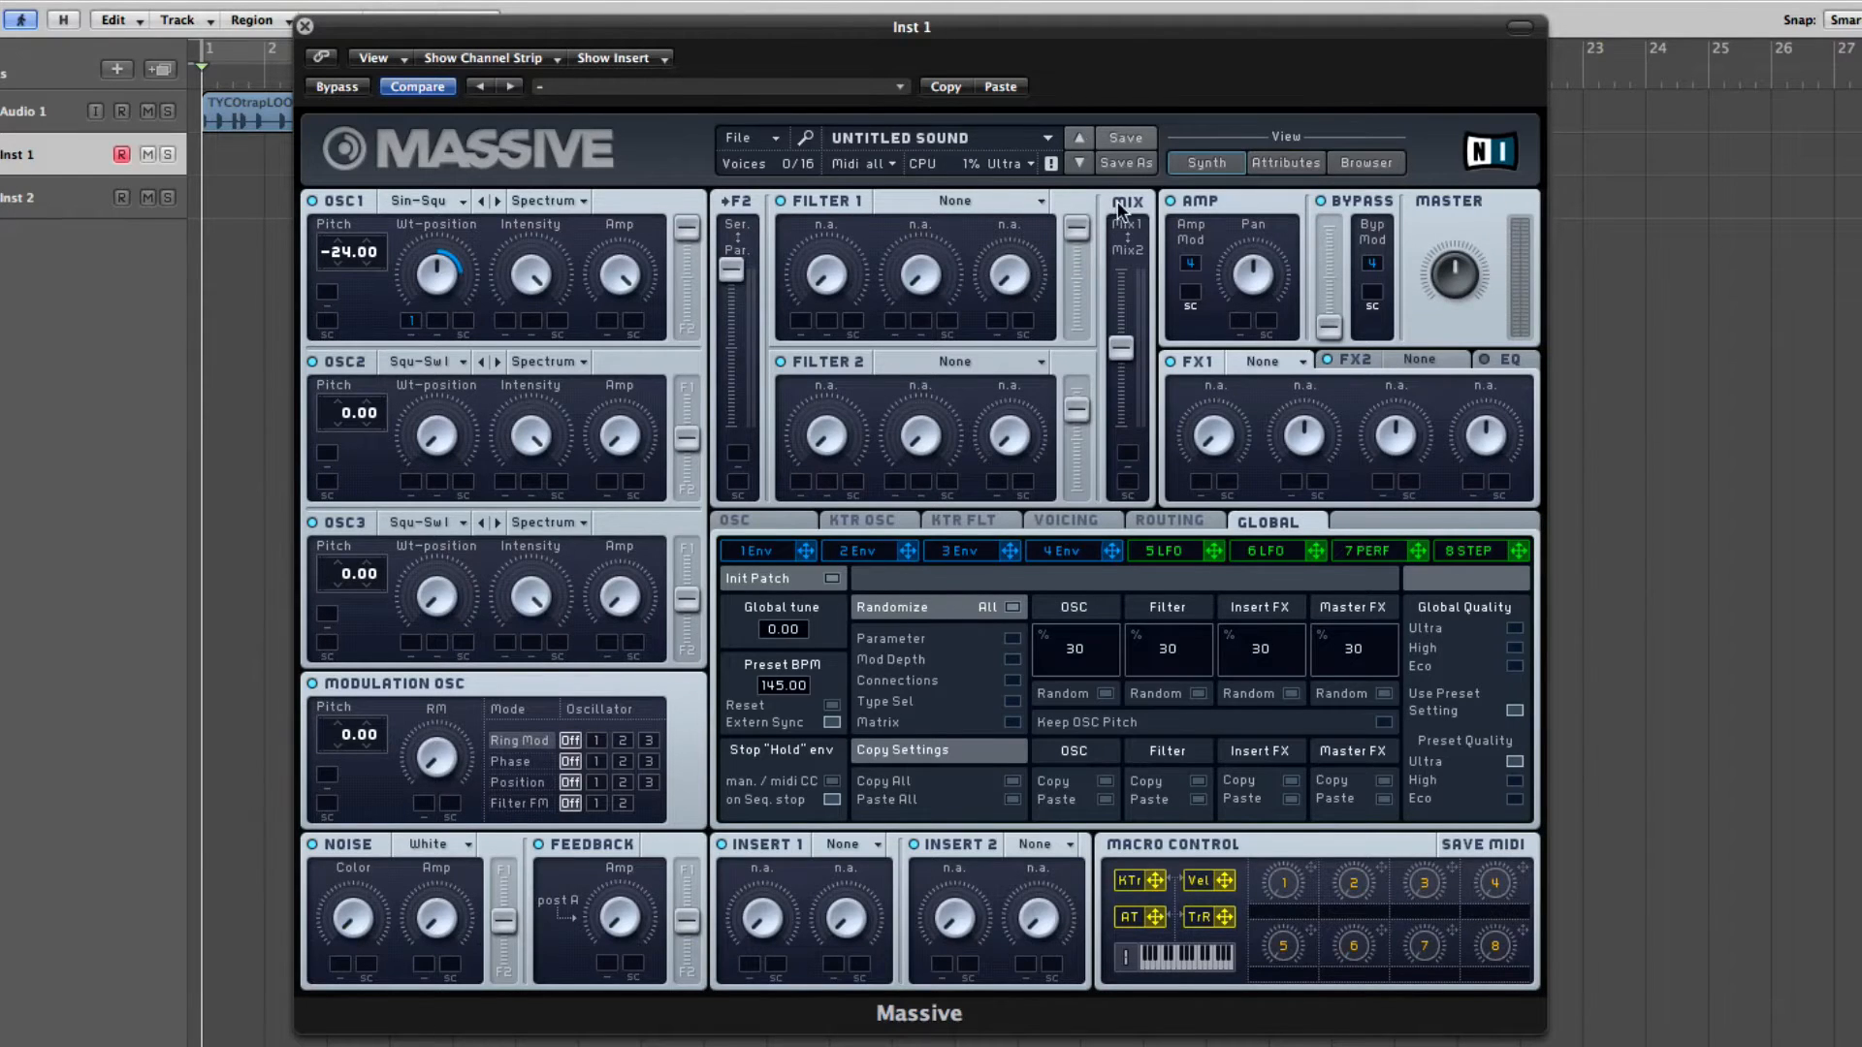
Step: Load Tele Tube as the FX1 effect and raise its Dry/Wet to about halfway
{"action": "left_click", "coordinate": [1235, 359]}
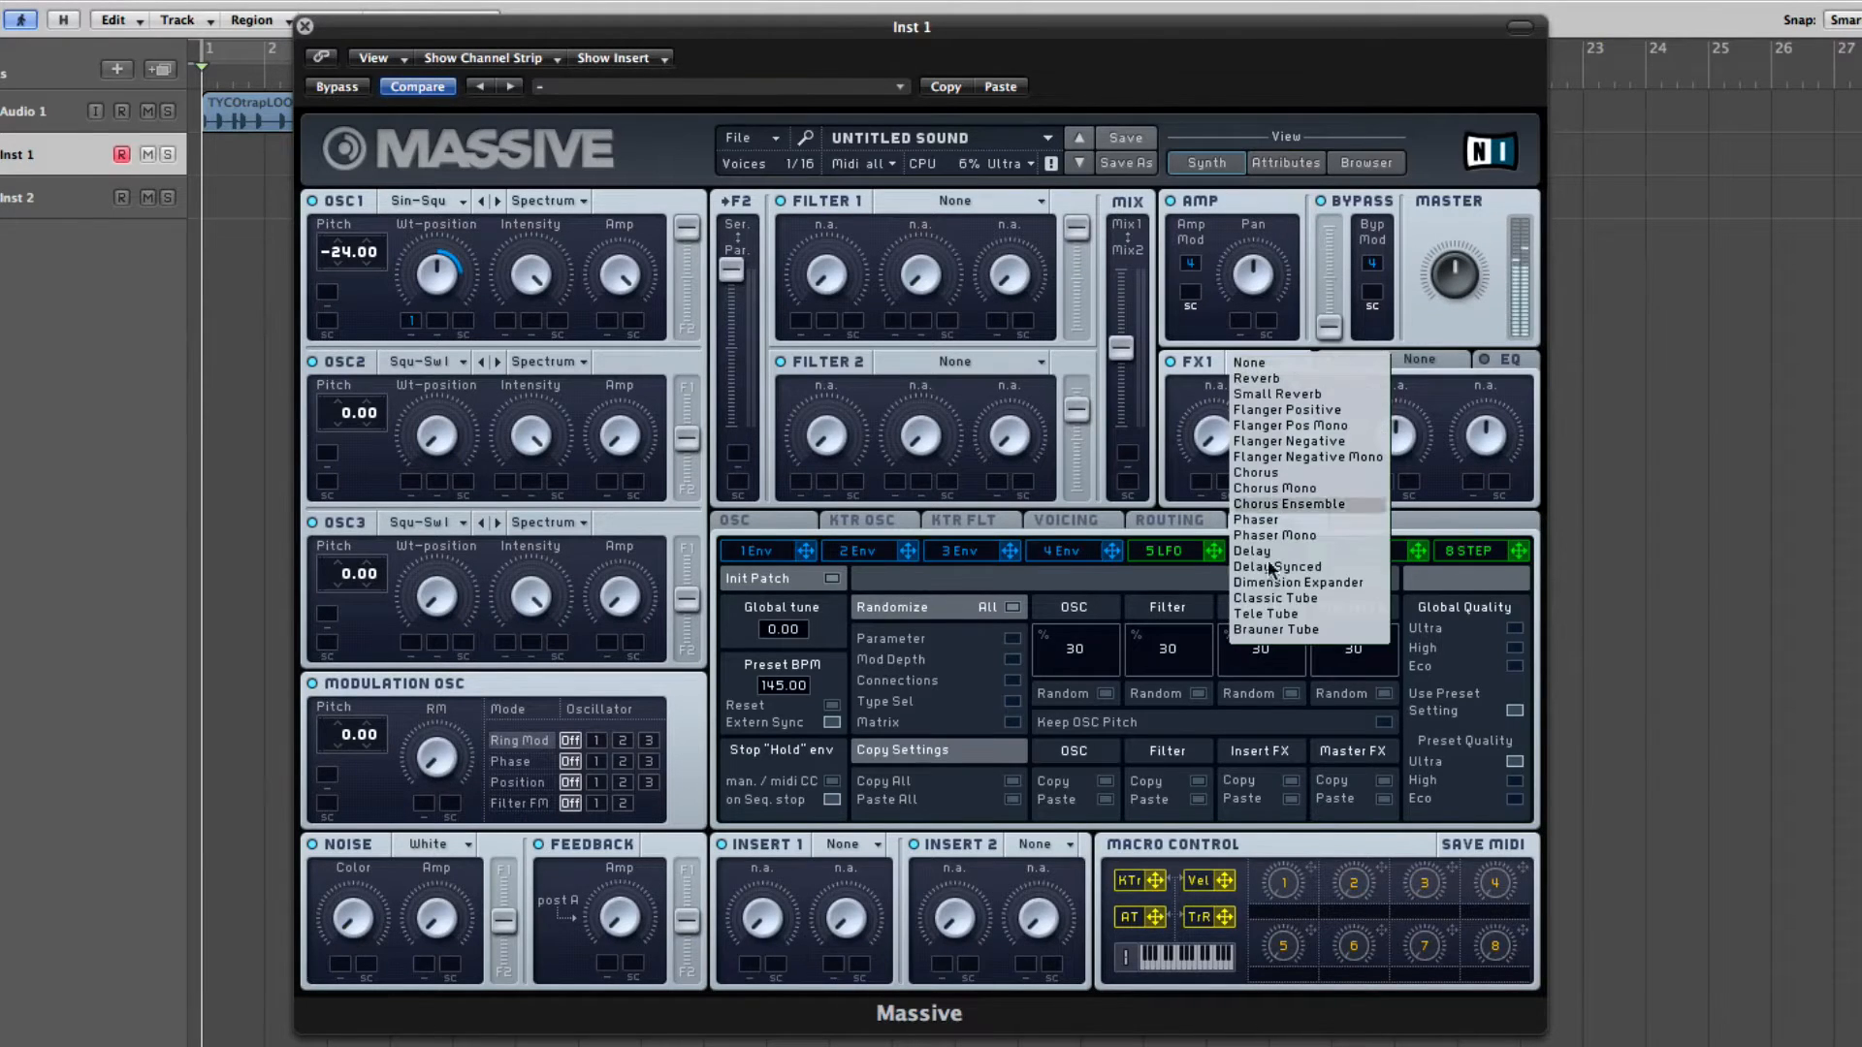
{"action": "left_click", "coordinate": [1289, 591]}
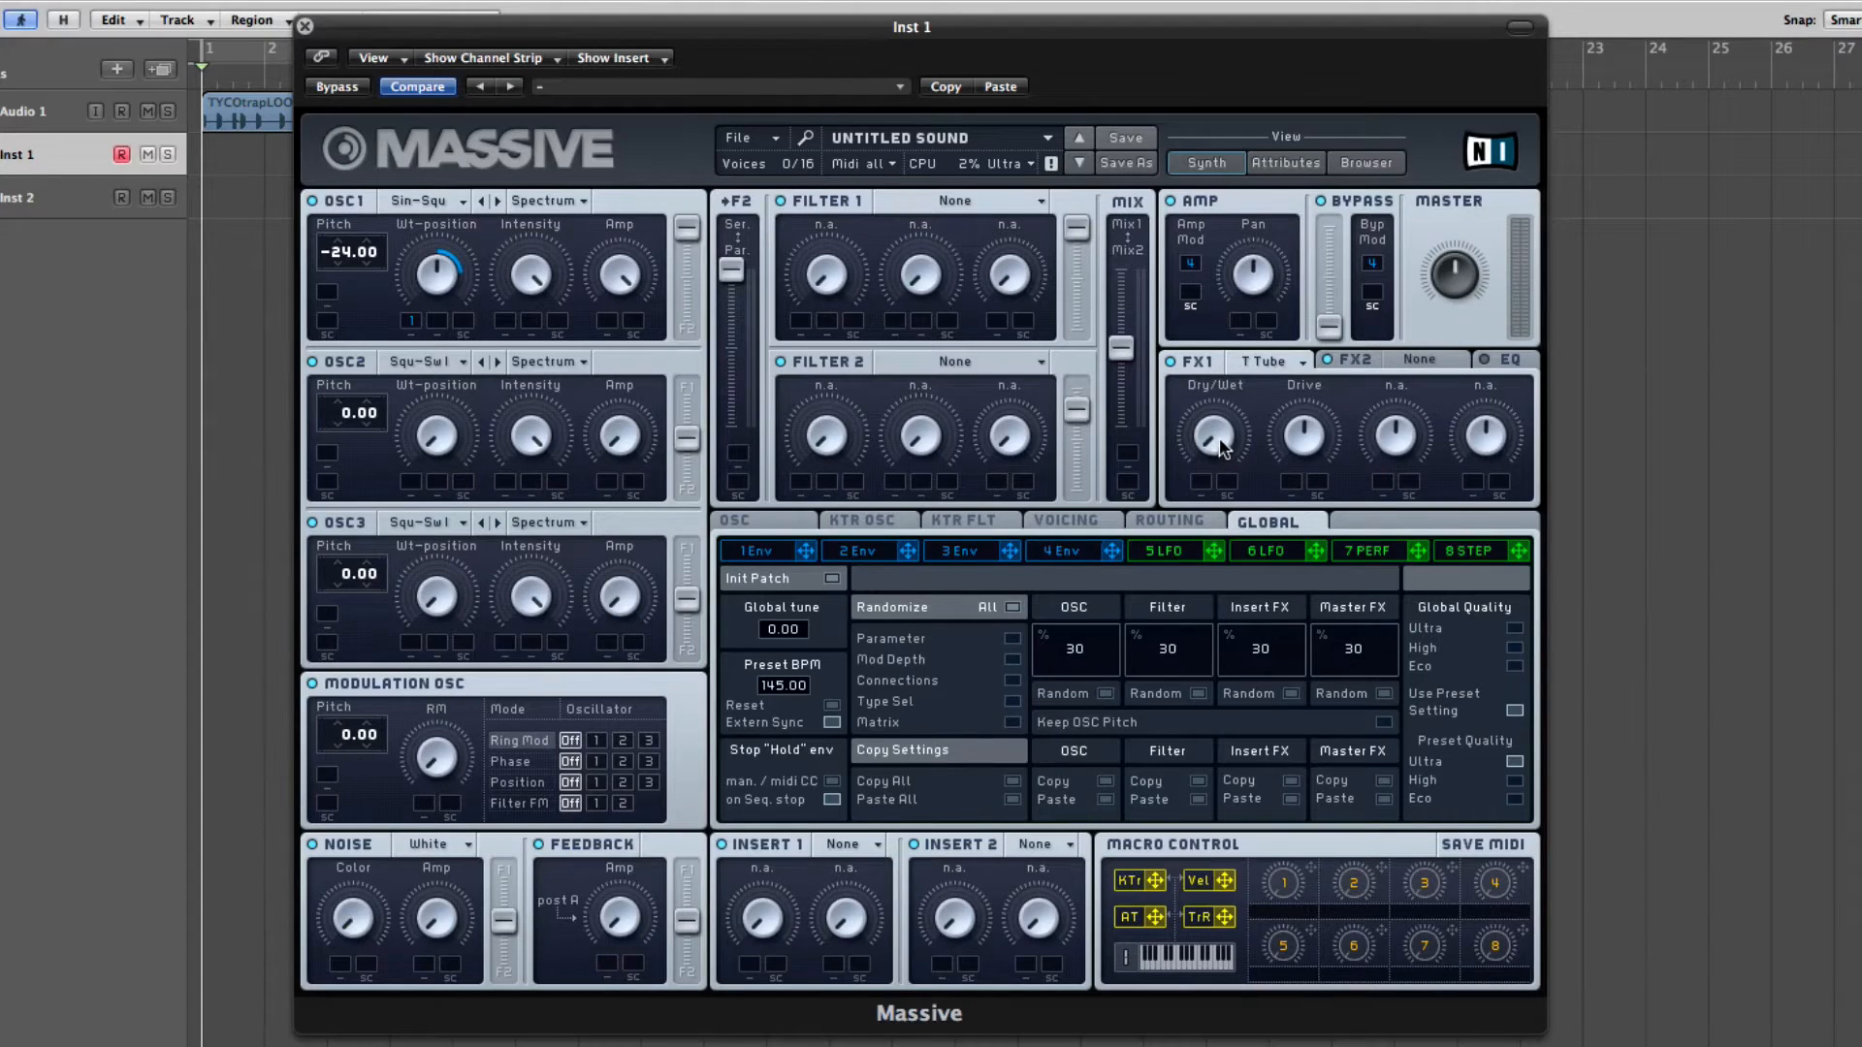
{"action": "left_click_drag", "start_coordinate": [1222, 444], "coordinate": [1220, 320]}
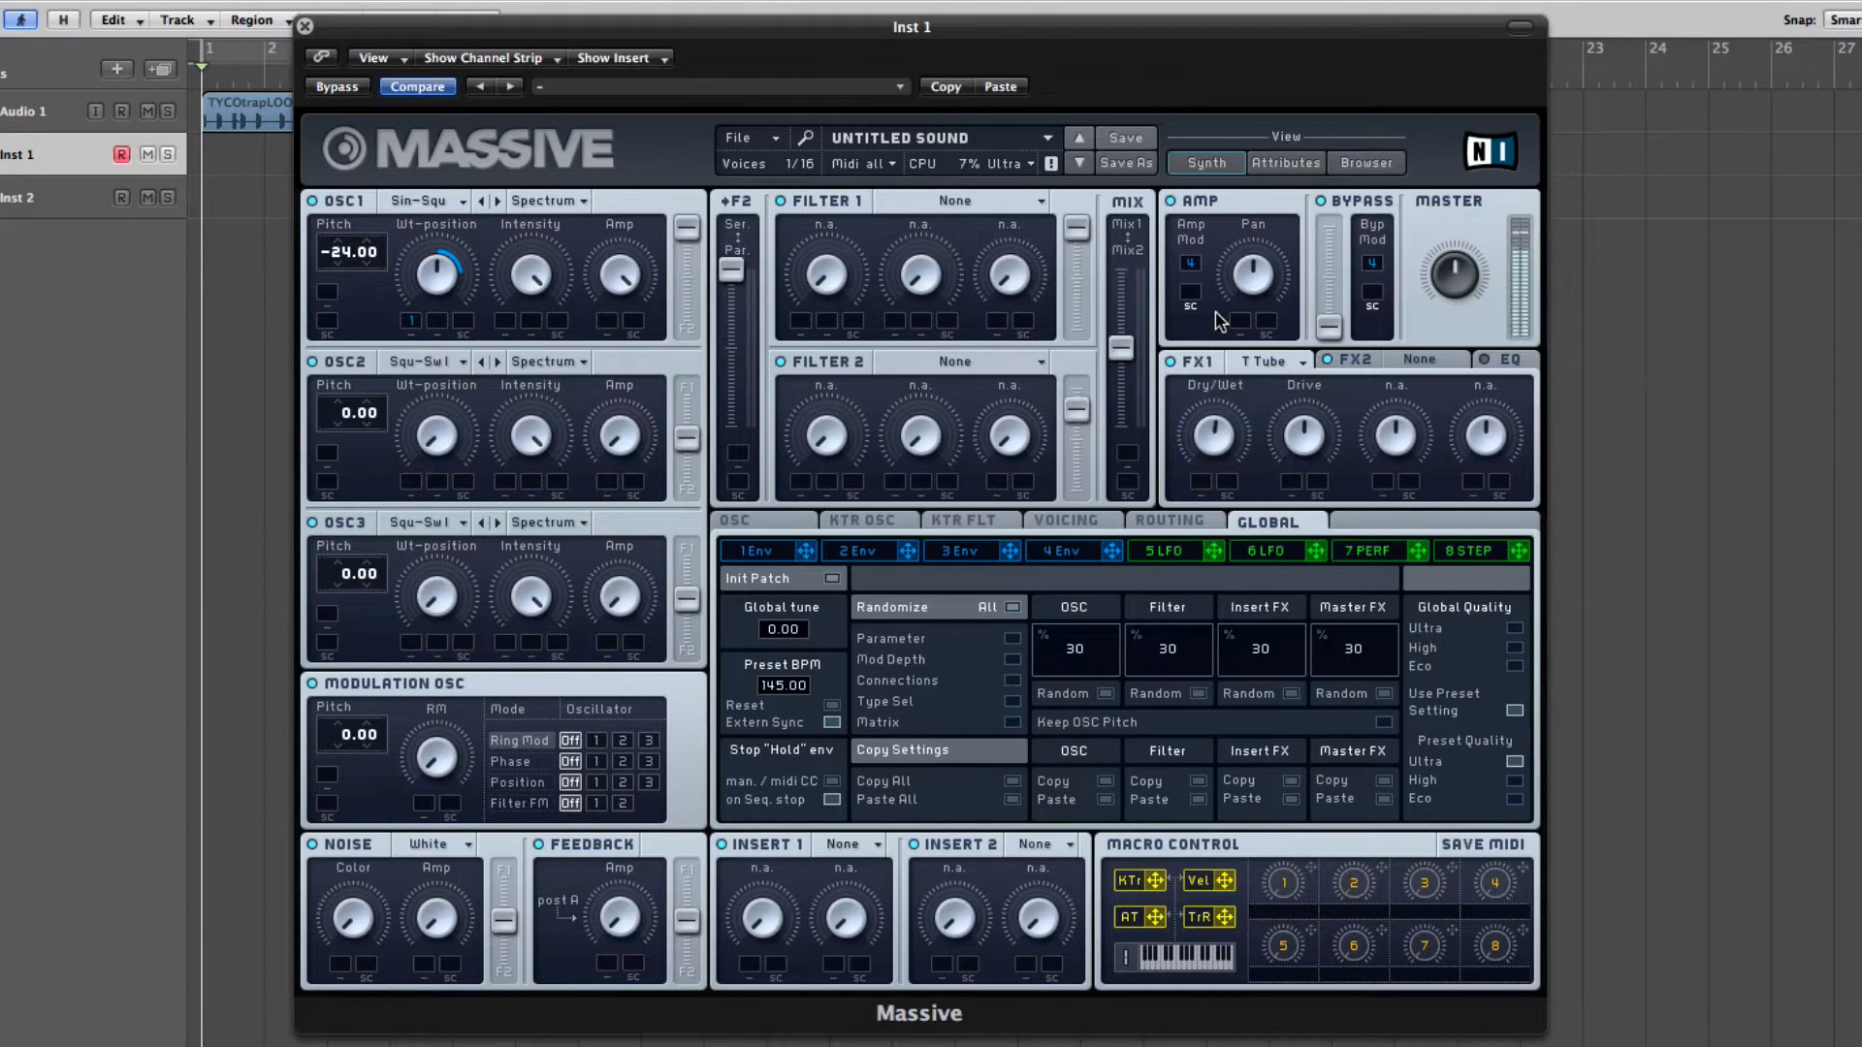
Step: Load Dimension Expander as the FX2 effect, raising Dry/Wet slightly and reducing Size
{"action": "left_click", "coordinate": [1358, 361]}
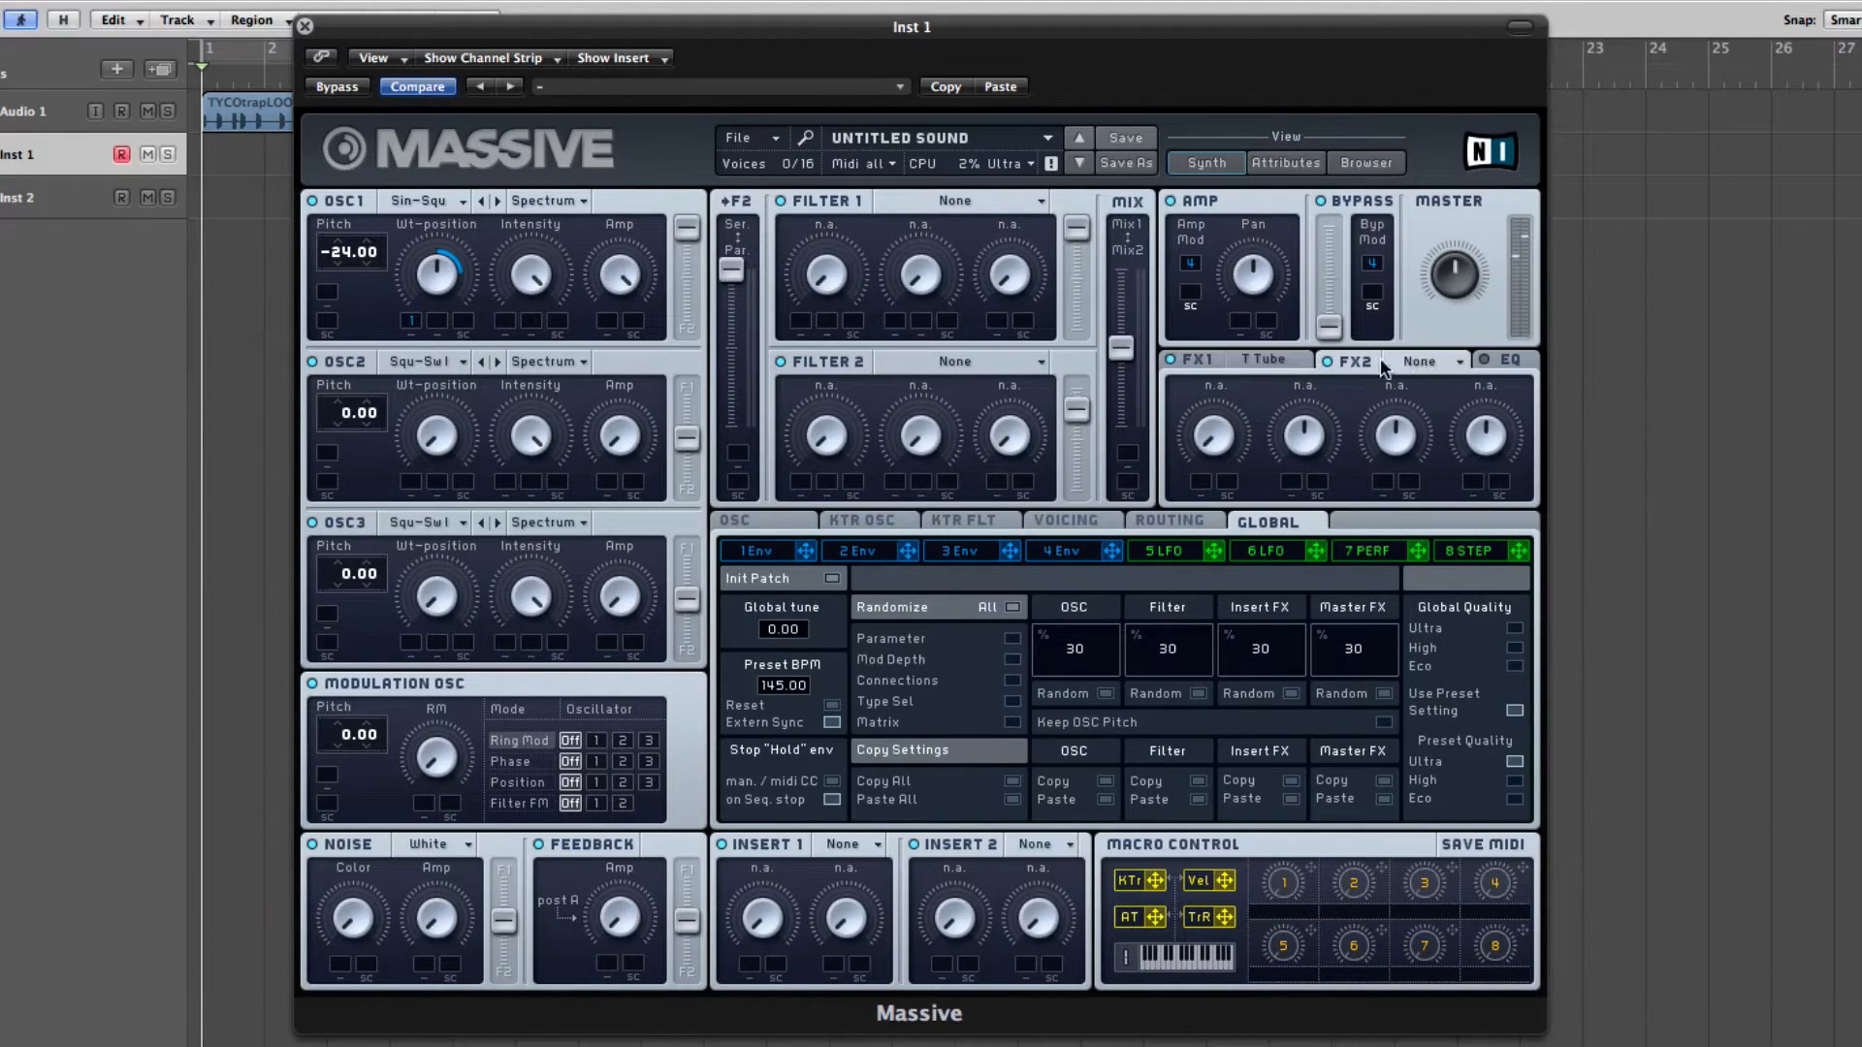
{"action": "left_click", "coordinate": [1416, 360]}
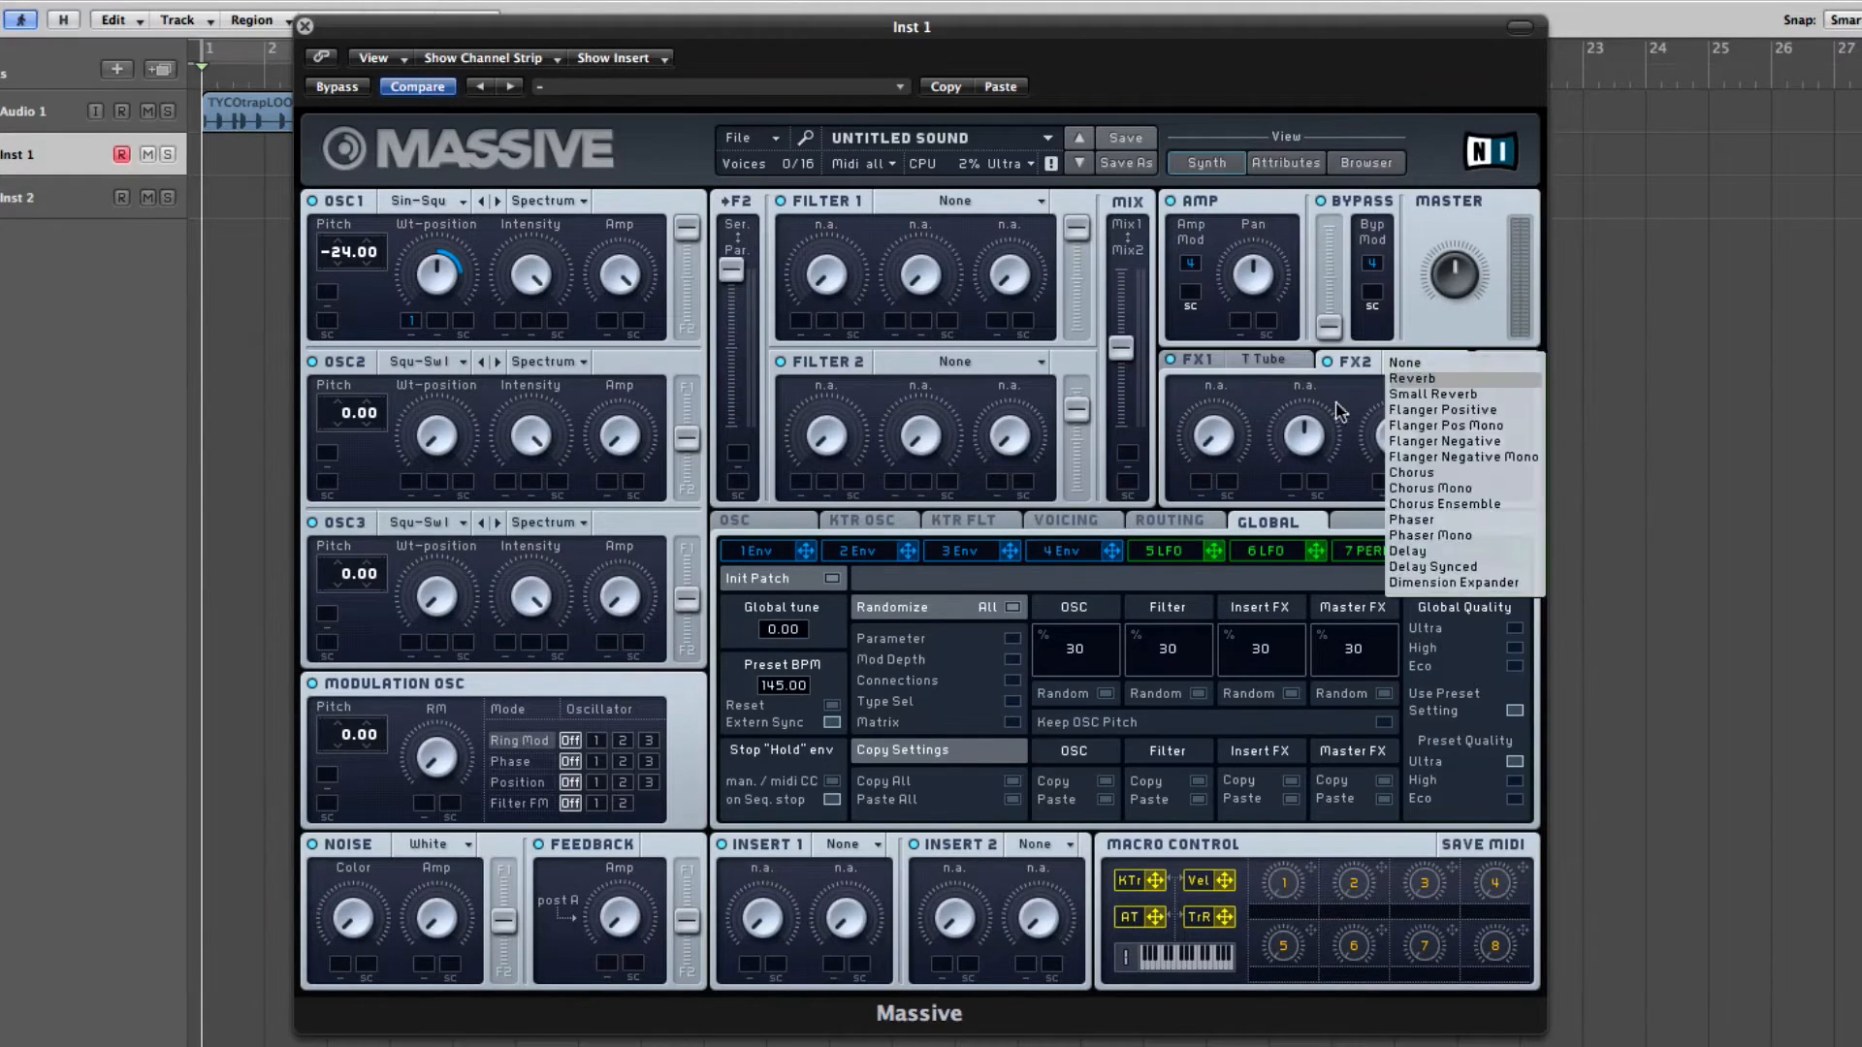
{"action": "left_click", "coordinate": [1445, 581]}
{"action": "left_click_drag", "start_coordinate": [1220, 444], "coordinate": [1218, 378]}
{"action": "left_click_drag", "start_coordinate": [1280, 441], "coordinate": [1292, 488]}
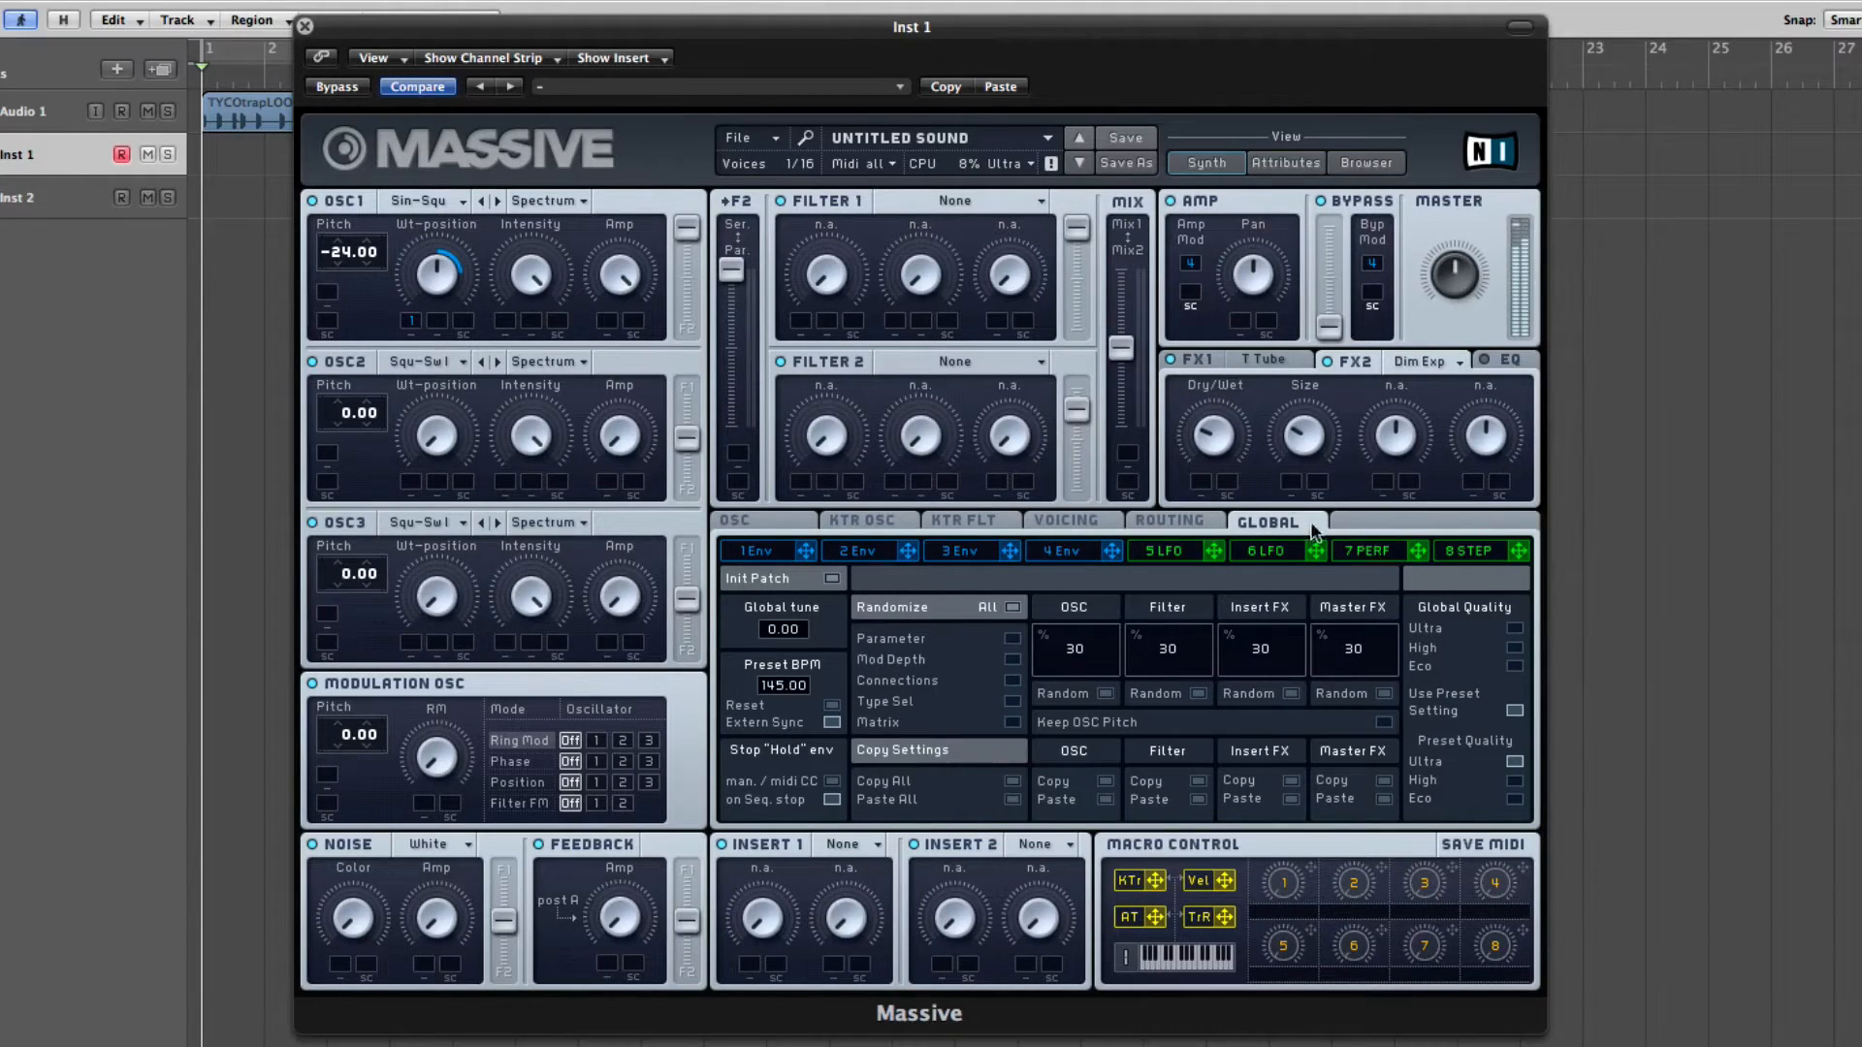
Step: Shape envelope 4 with a slightly different attack, a higher decay level and a release raised to about halfway
{"action": "left_click", "coordinate": [1033, 552]}
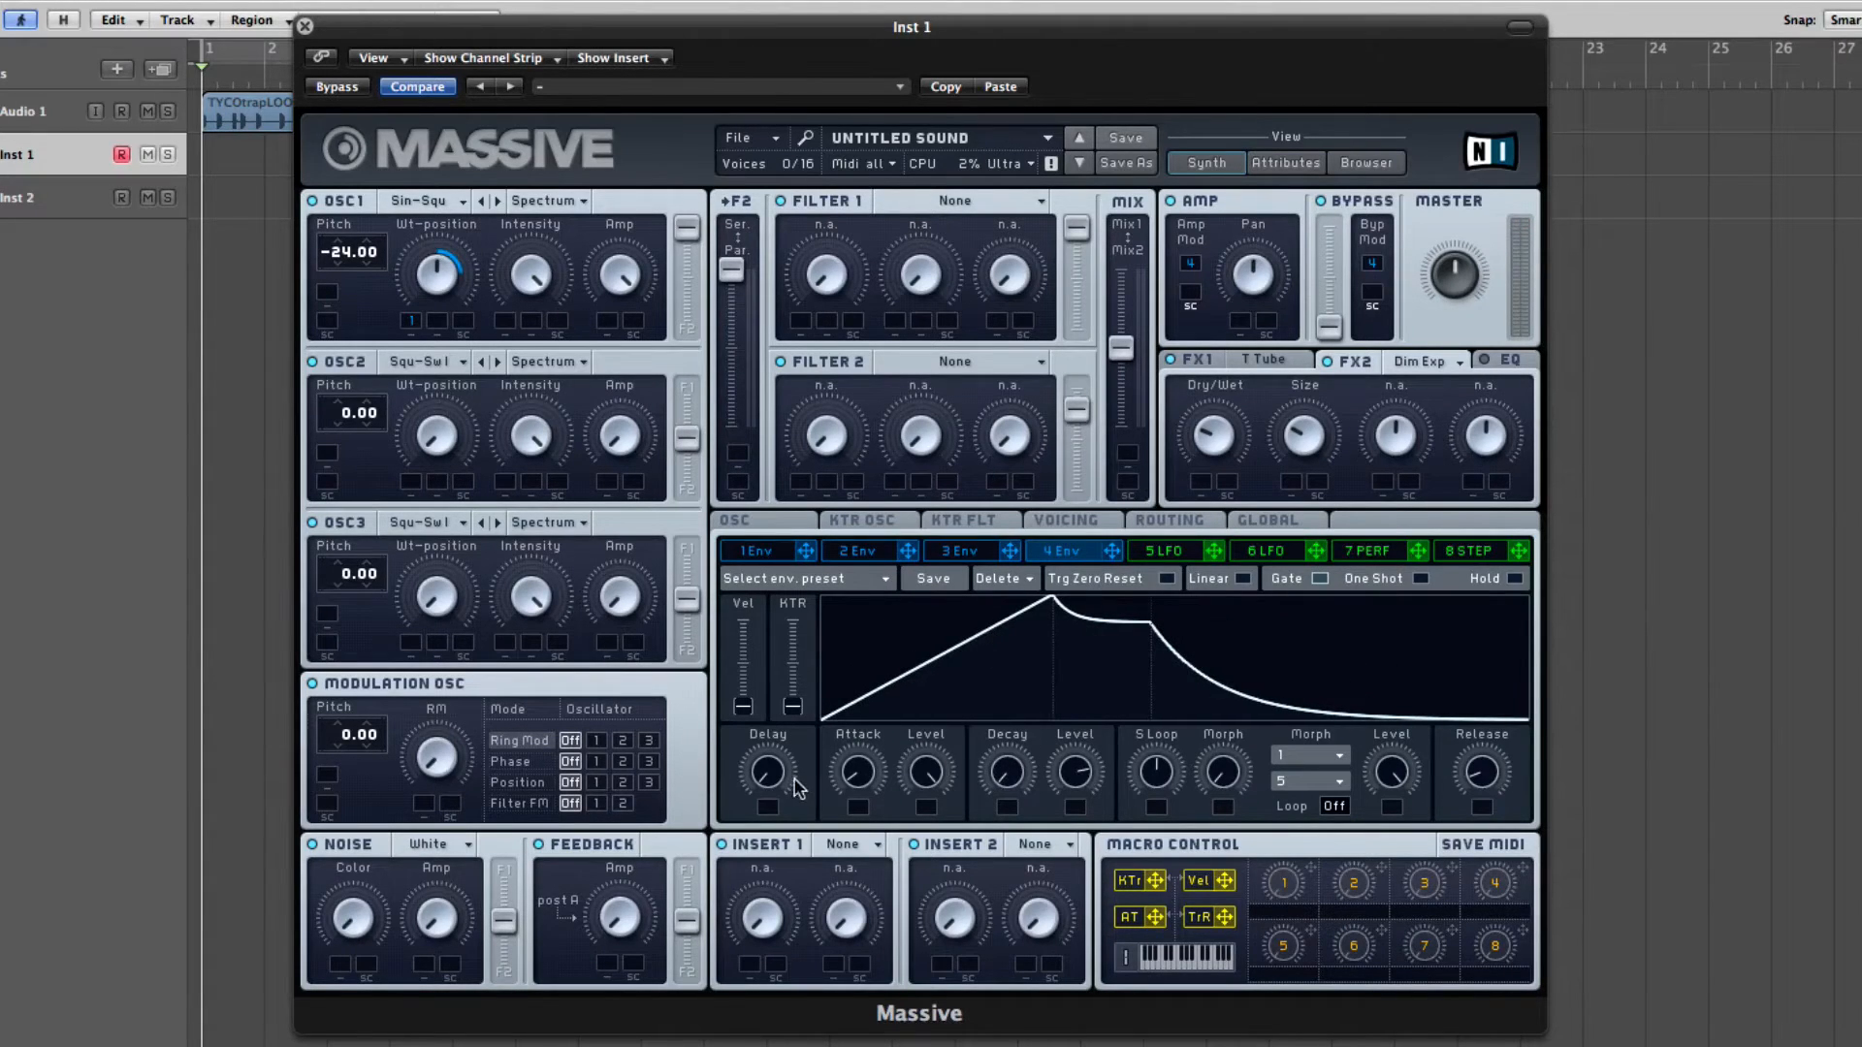
{"action": "mouse_move", "coordinate": [859, 782]}
{"action": "left_mouse_down"}
{"action": "mouse_move", "coordinate": [858, 797]}
{"action": "mouse_move", "coordinate": [855, 766]}
{"action": "left_mouse_up"}
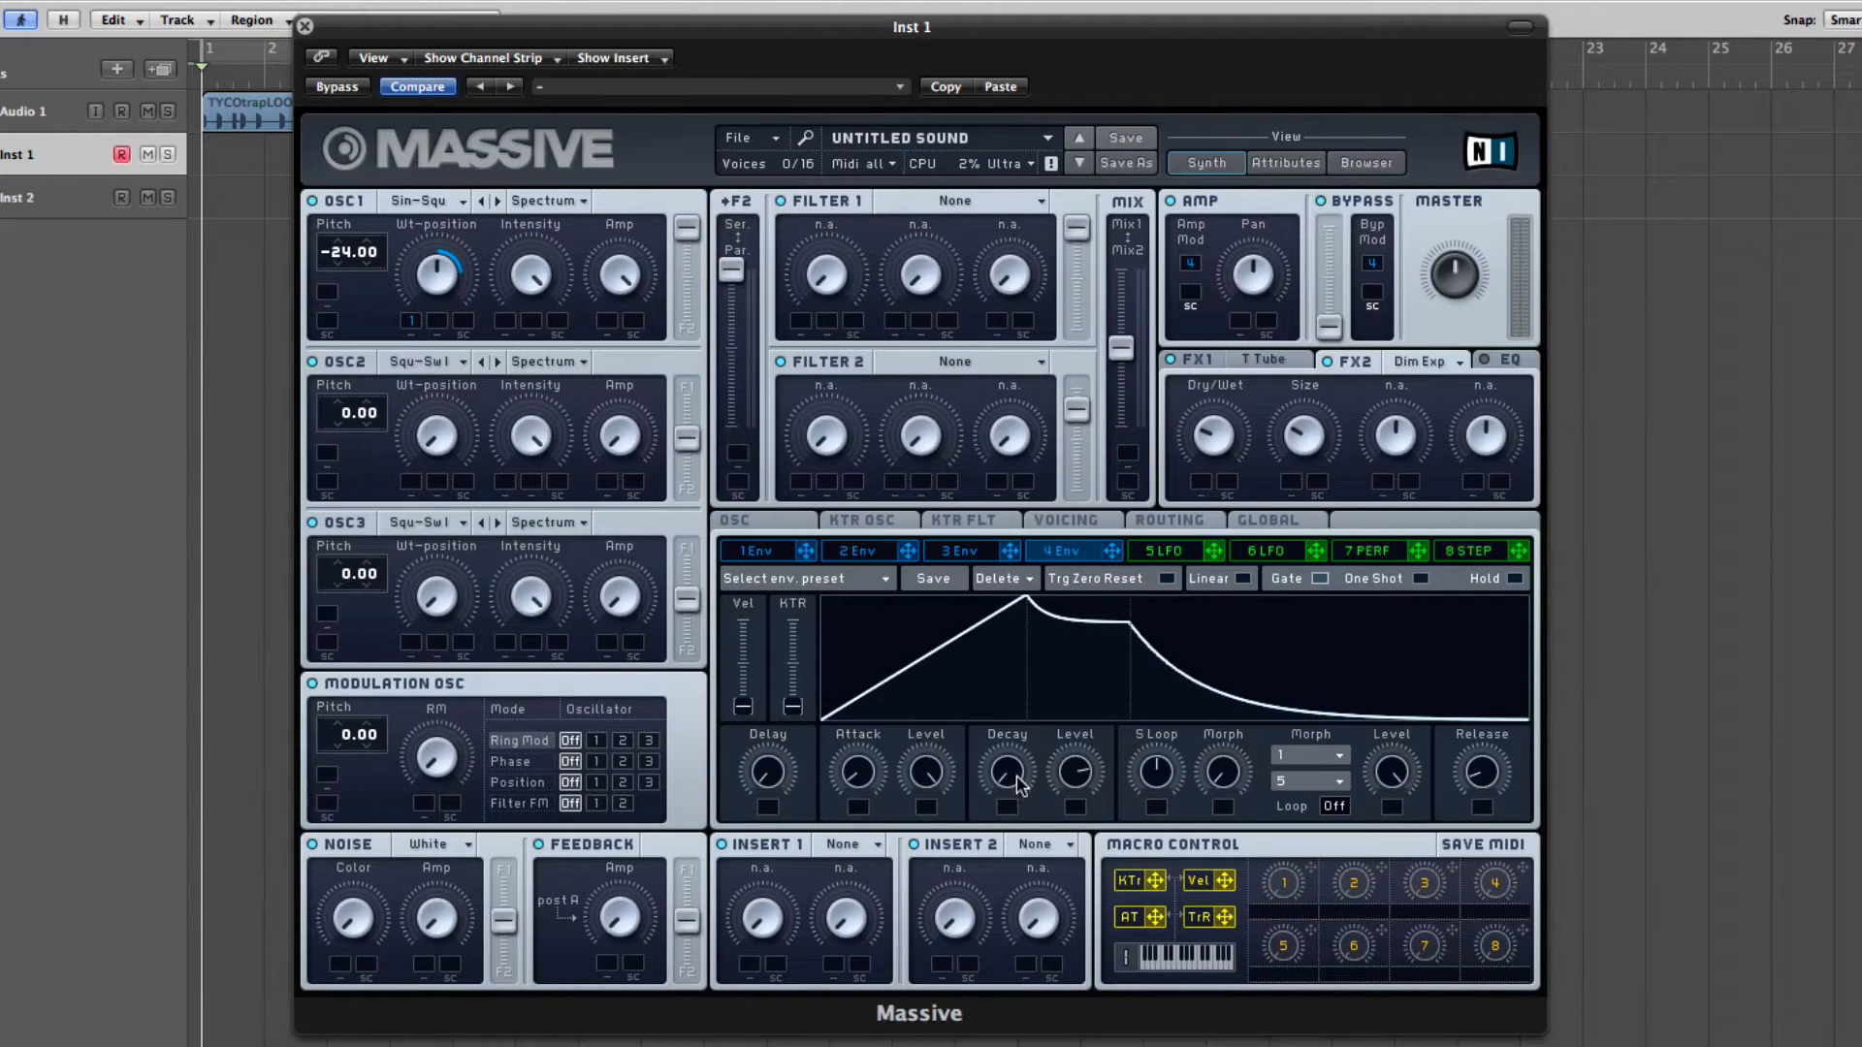
{"action": "left_click_drag", "start_coordinate": [1074, 797], "coordinate": [1063, 759]}
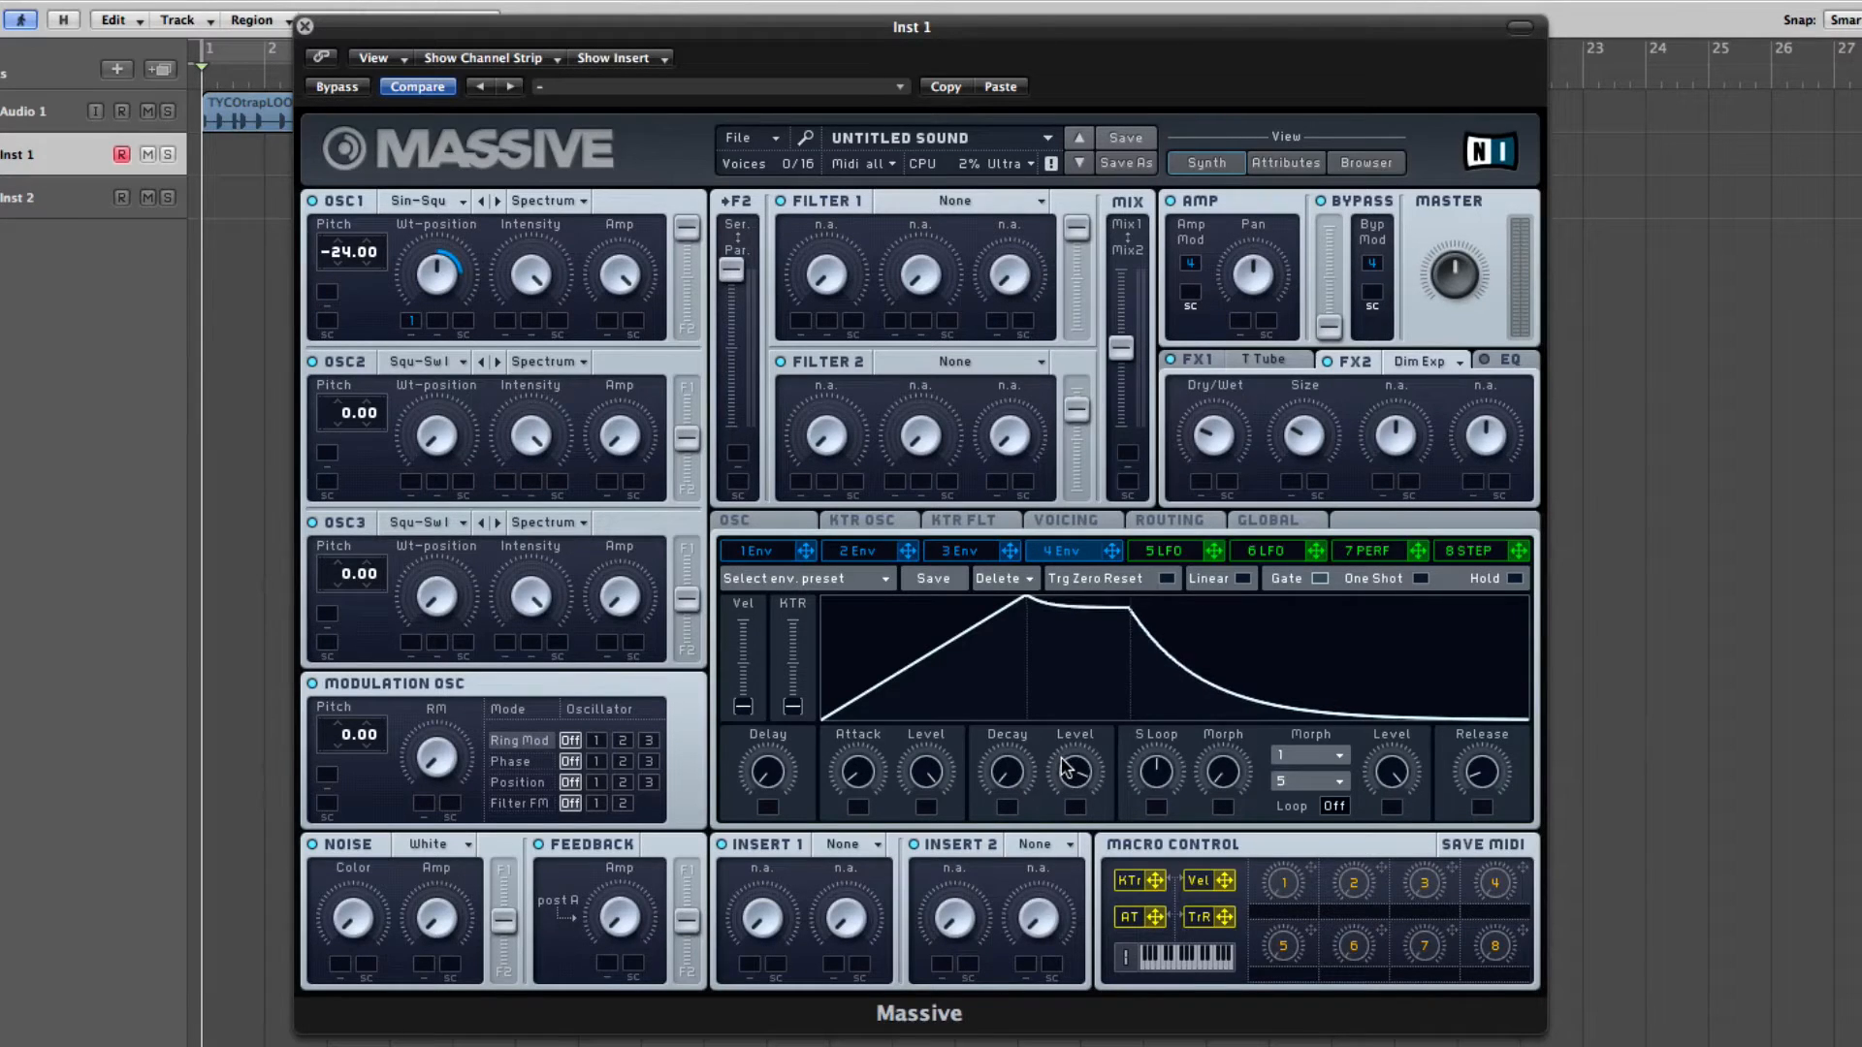
{"action": "left_click_drag", "start_coordinate": [1484, 776], "coordinate": [1472, 698]}
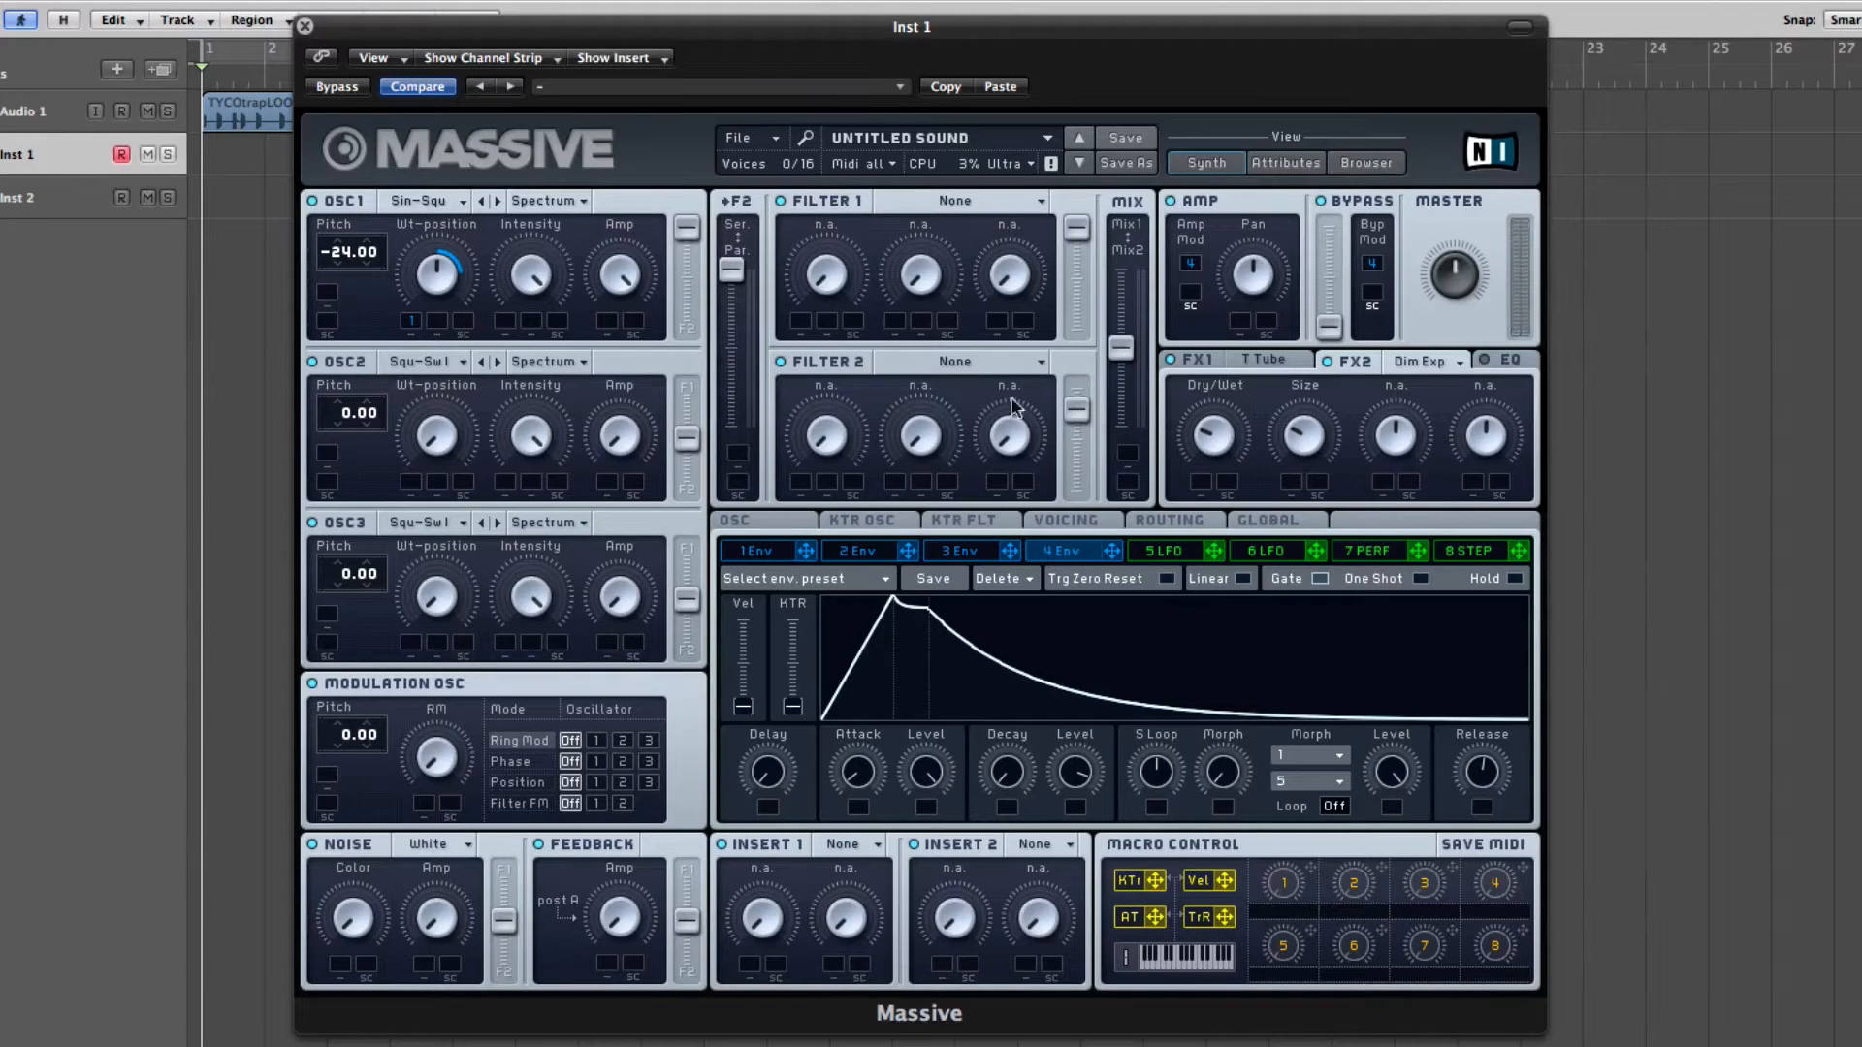
Step: Set OSC2 to the Groan II wavetable at pitch -12.00, raise its Amp, and route it fully to Filter 1
{"action": "left_click", "coordinate": [427, 365]}
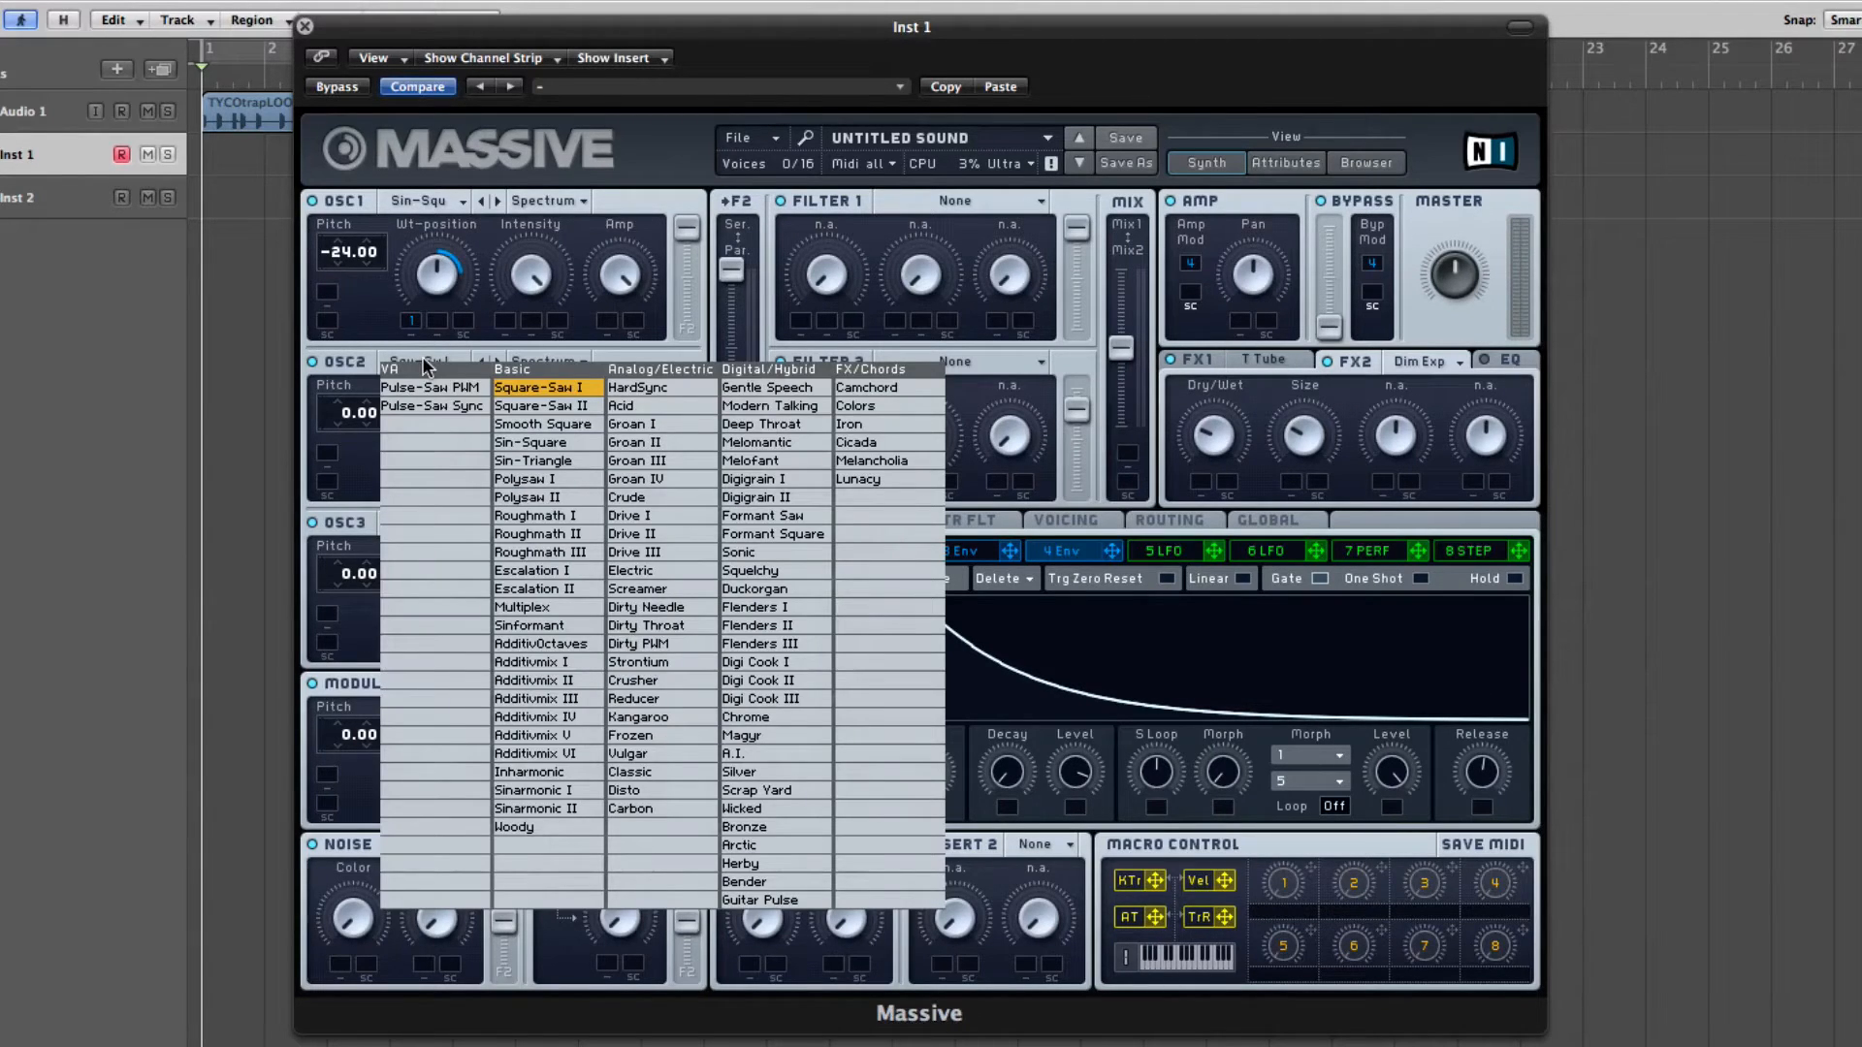
{"action": "left_click", "coordinate": [628, 442]}
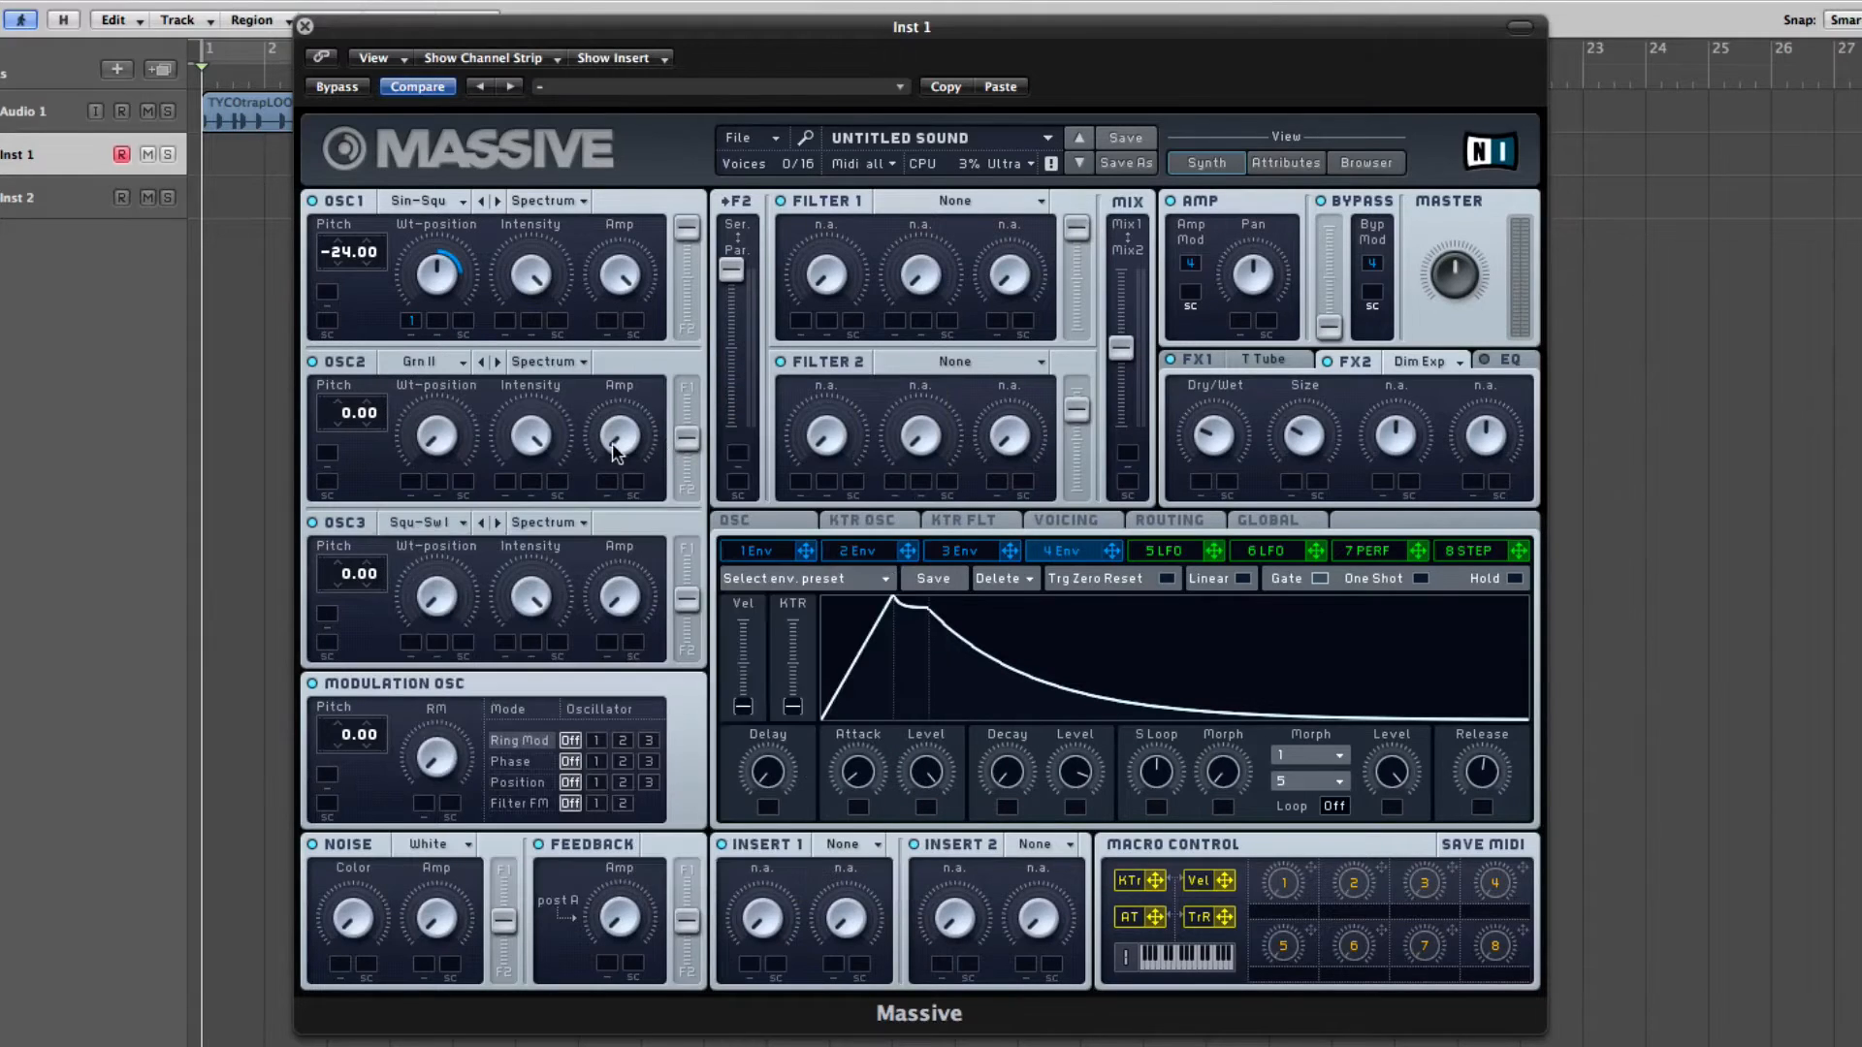
{"action": "left_click_drag", "start_coordinate": [621, 444], "coordinate": [577, 282]}
{"action": "left_click_drag", "start_coordinate": [686, 438], "coordinate": [686, 389]}
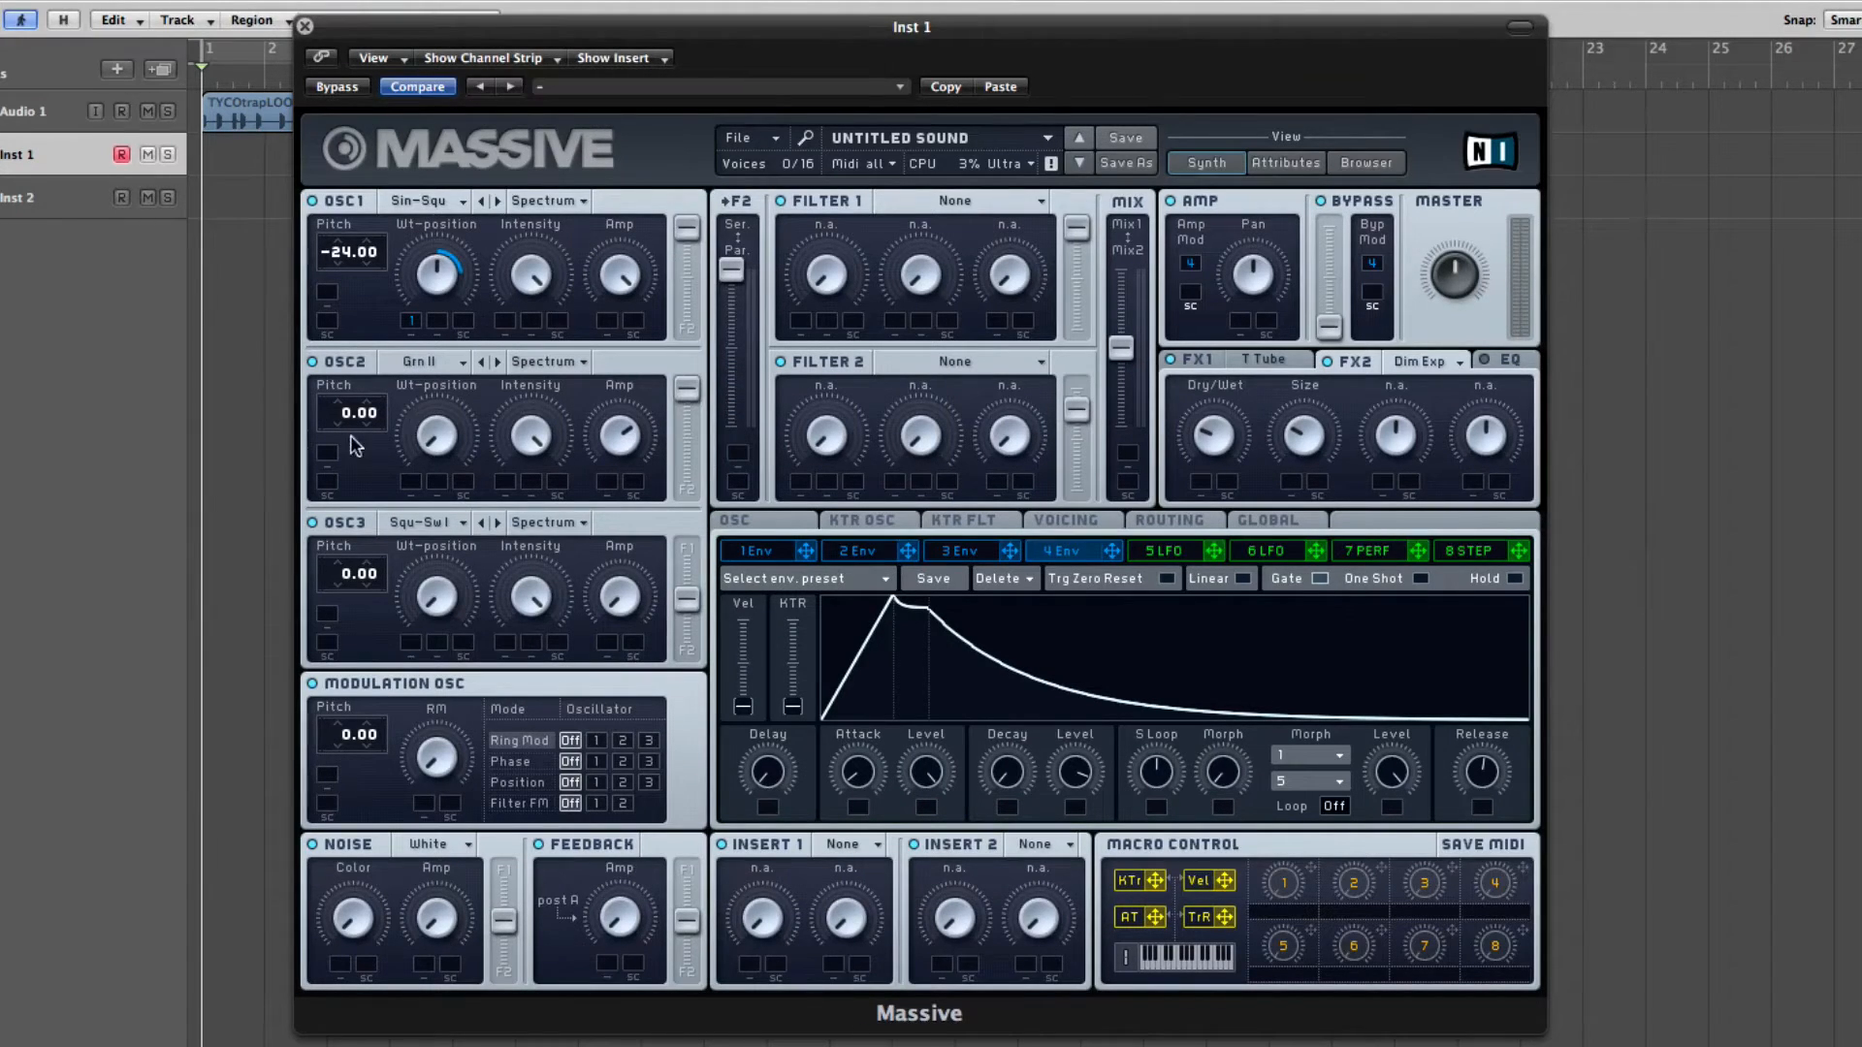
{"action": "left_click_drag", "start_coordinate": [351, 427], "coordinate": [352, 451]}
Step: Load the Clip effect in Insert 1 and raise both its Dry/Wet and Drive to high settings
{"action": "left_click", "coordinate": [843, 847]}
{"action": "left_click", "coordinate": [856, 970]}
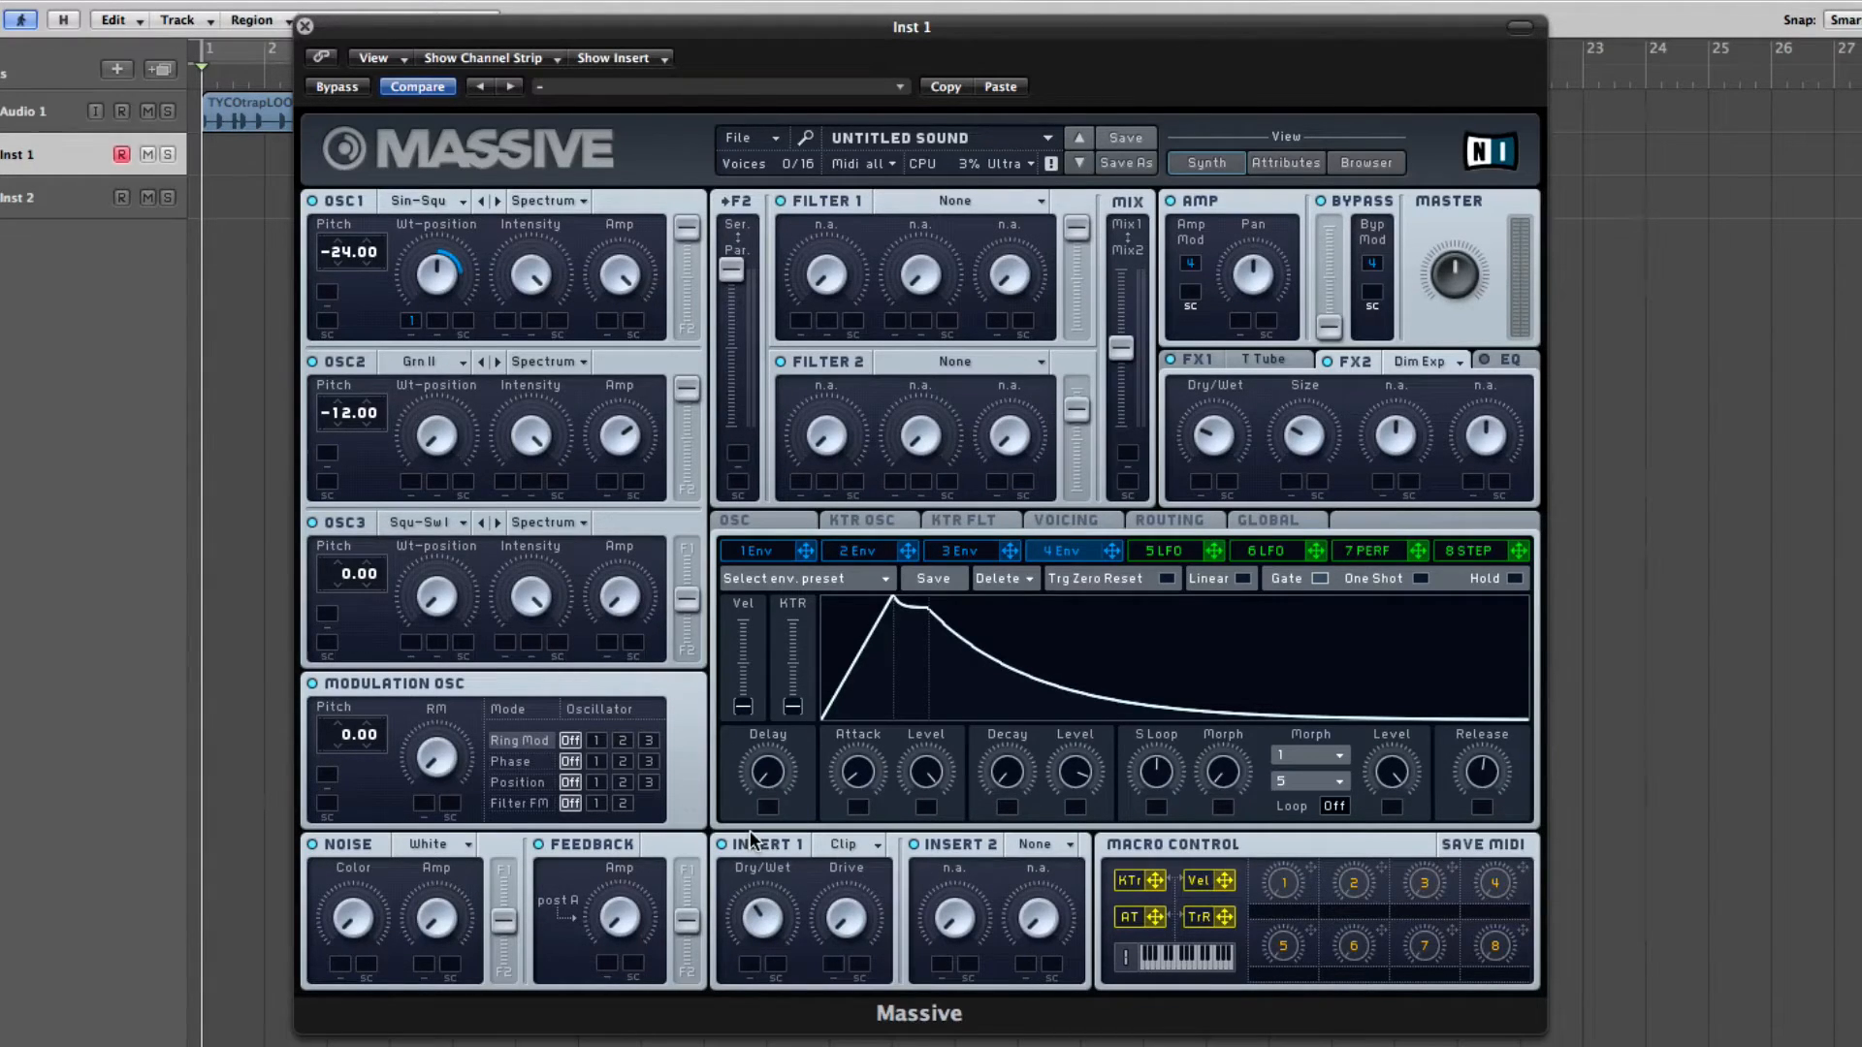
{"action": "left_click_drag", "start_coordinate": [750, 833], "coordinate": [749, 731]}
{"action": "left_click_drag", "start_coordinate": [837, 930], "coordinate": [842, 729]}
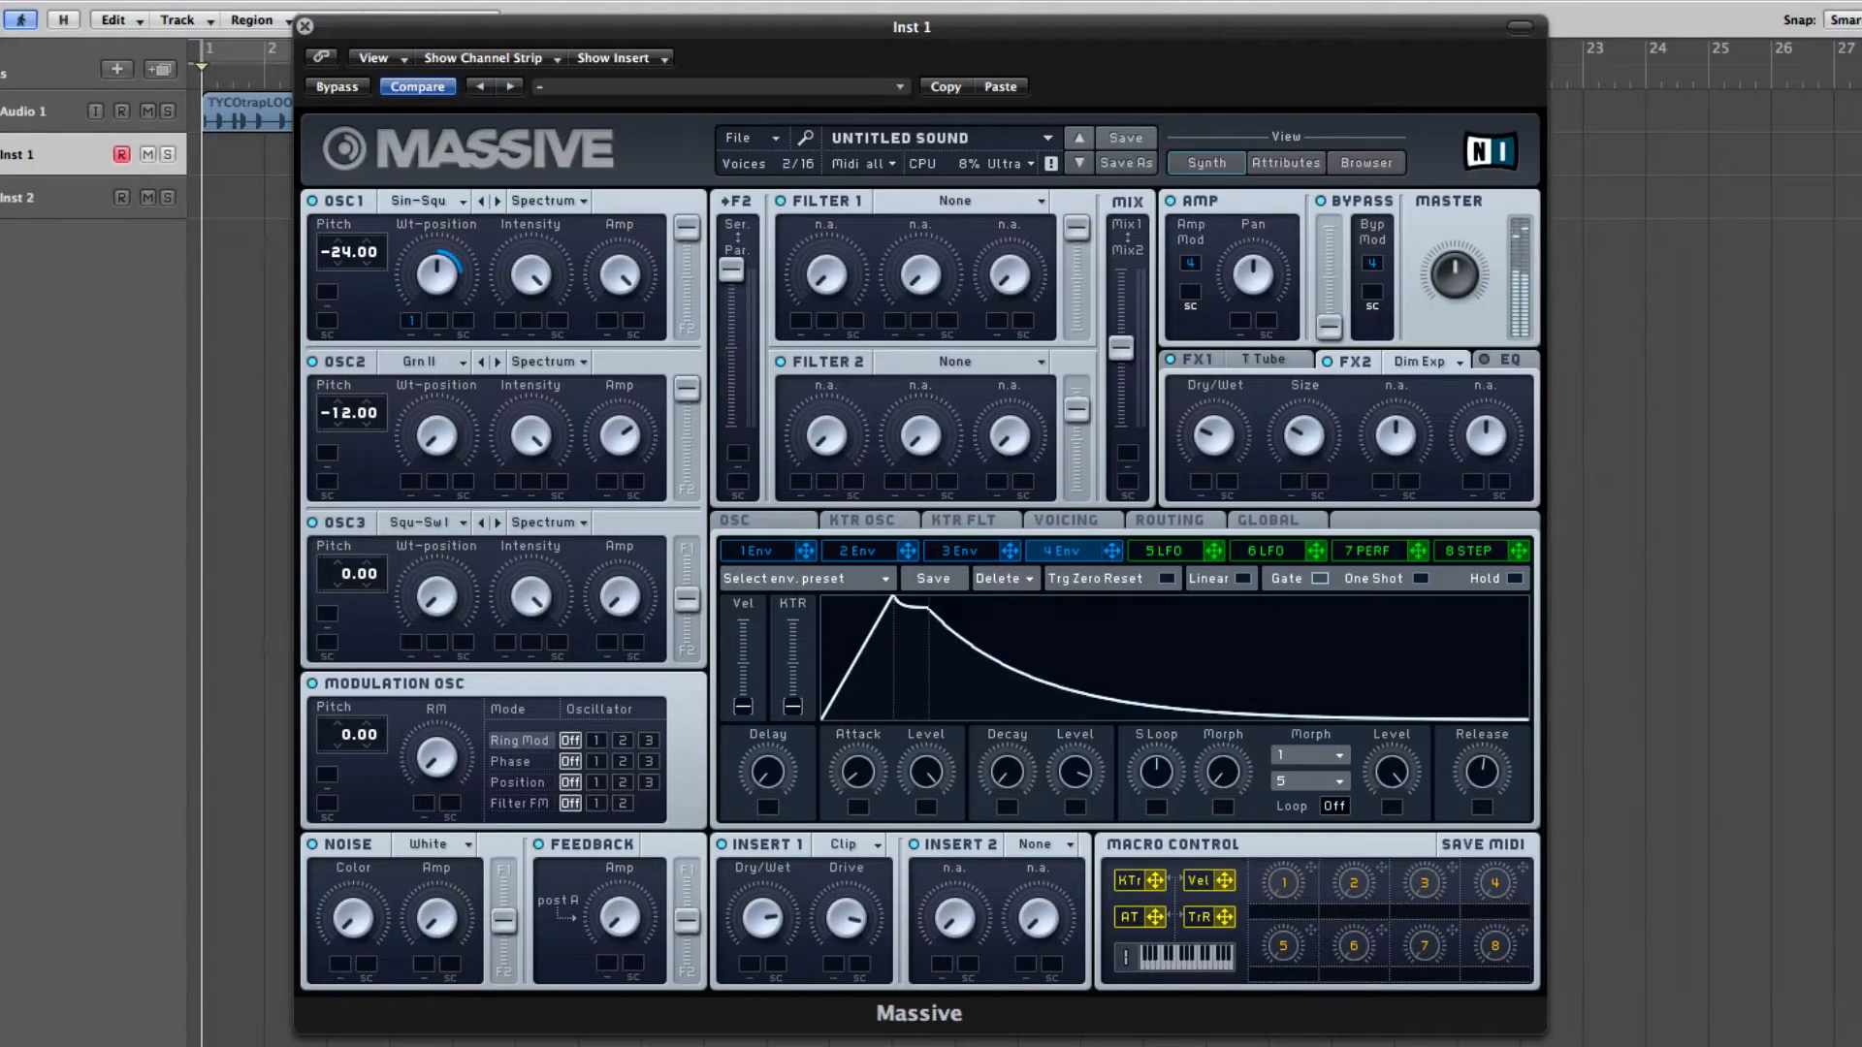
{"action": "left_click_drag", "start_coordinate": [838, 916], "coordinate": [837, 921]}
Step: Set the modulation oscillator to Phase on oscillator 1 with pitch -12.00 and a small Phase amount
{"action": "left_click", "coordinate": [550, 766]}
{"action": "left_click", "coordinate": [595, 761]}
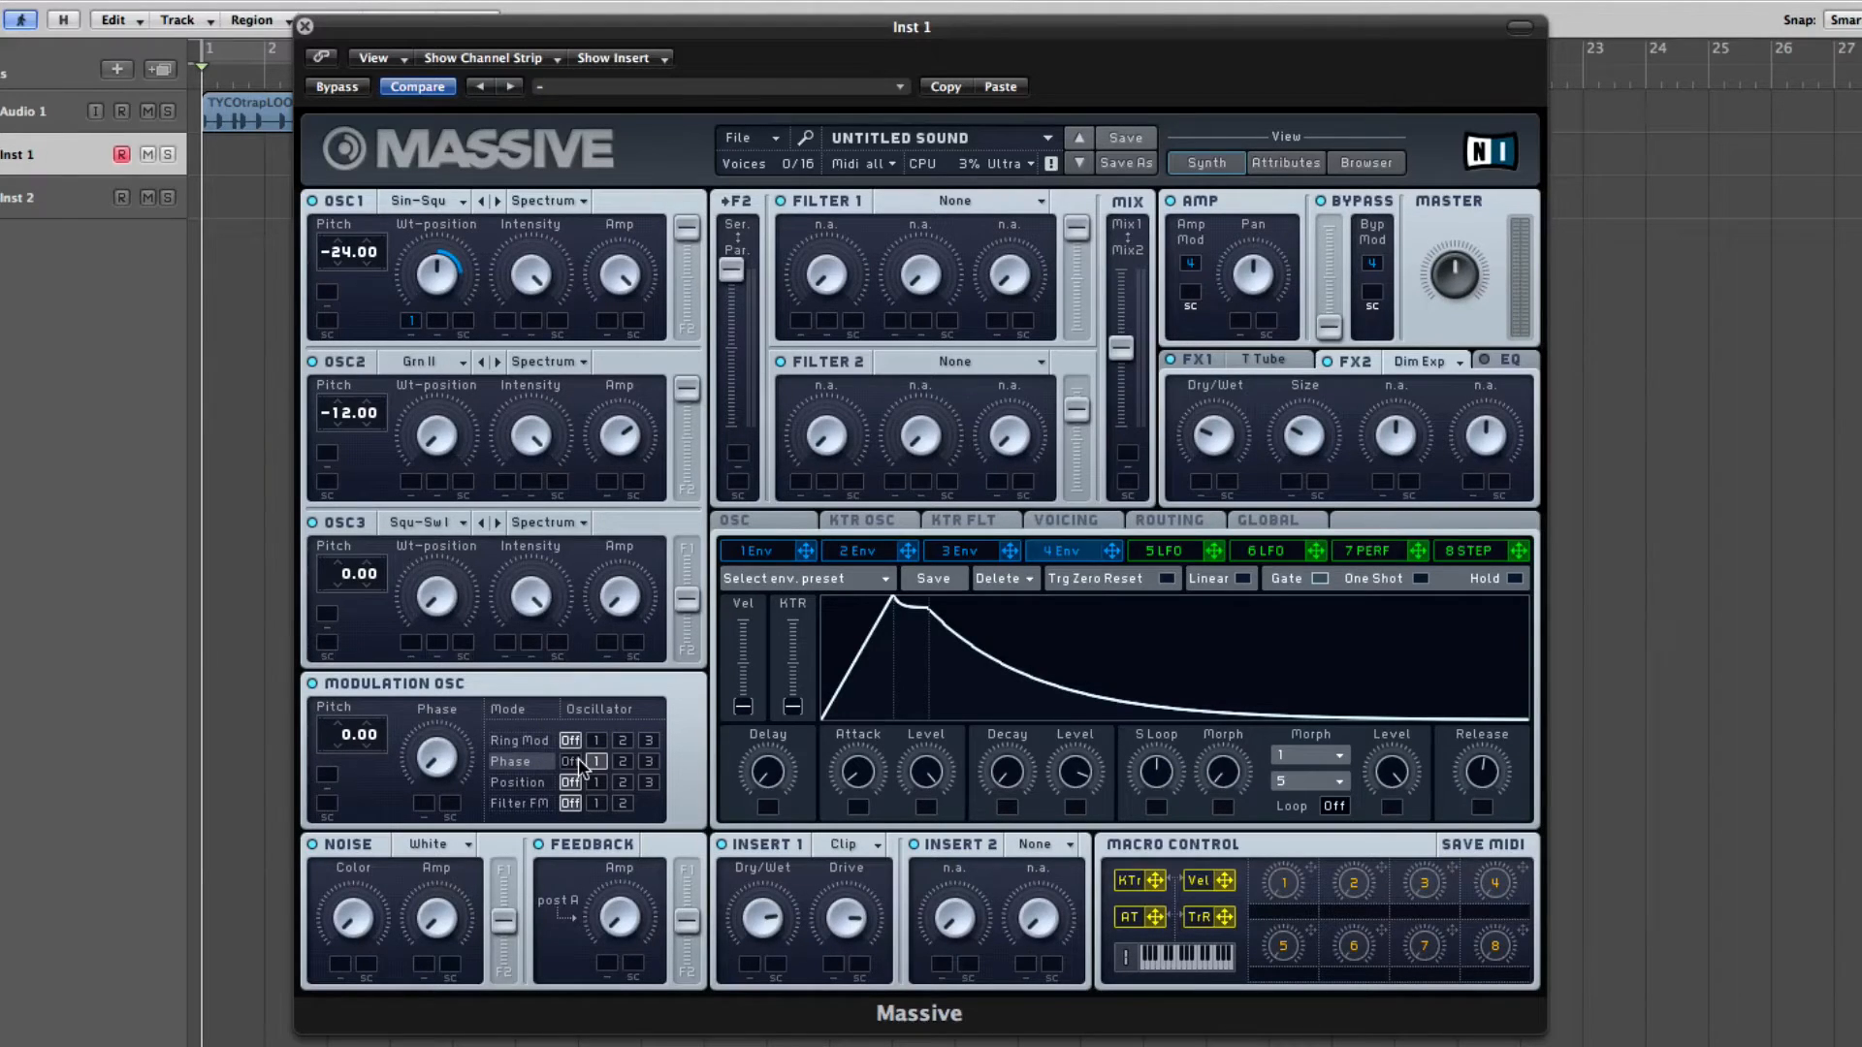
{"action": "left_click_drag", "start_coordinate": [349, 742], "coordinate": [341, 774]}
{"action": "left_click_drag", "start_coordinate": [432, 740], "coordinate": [433, 738]}
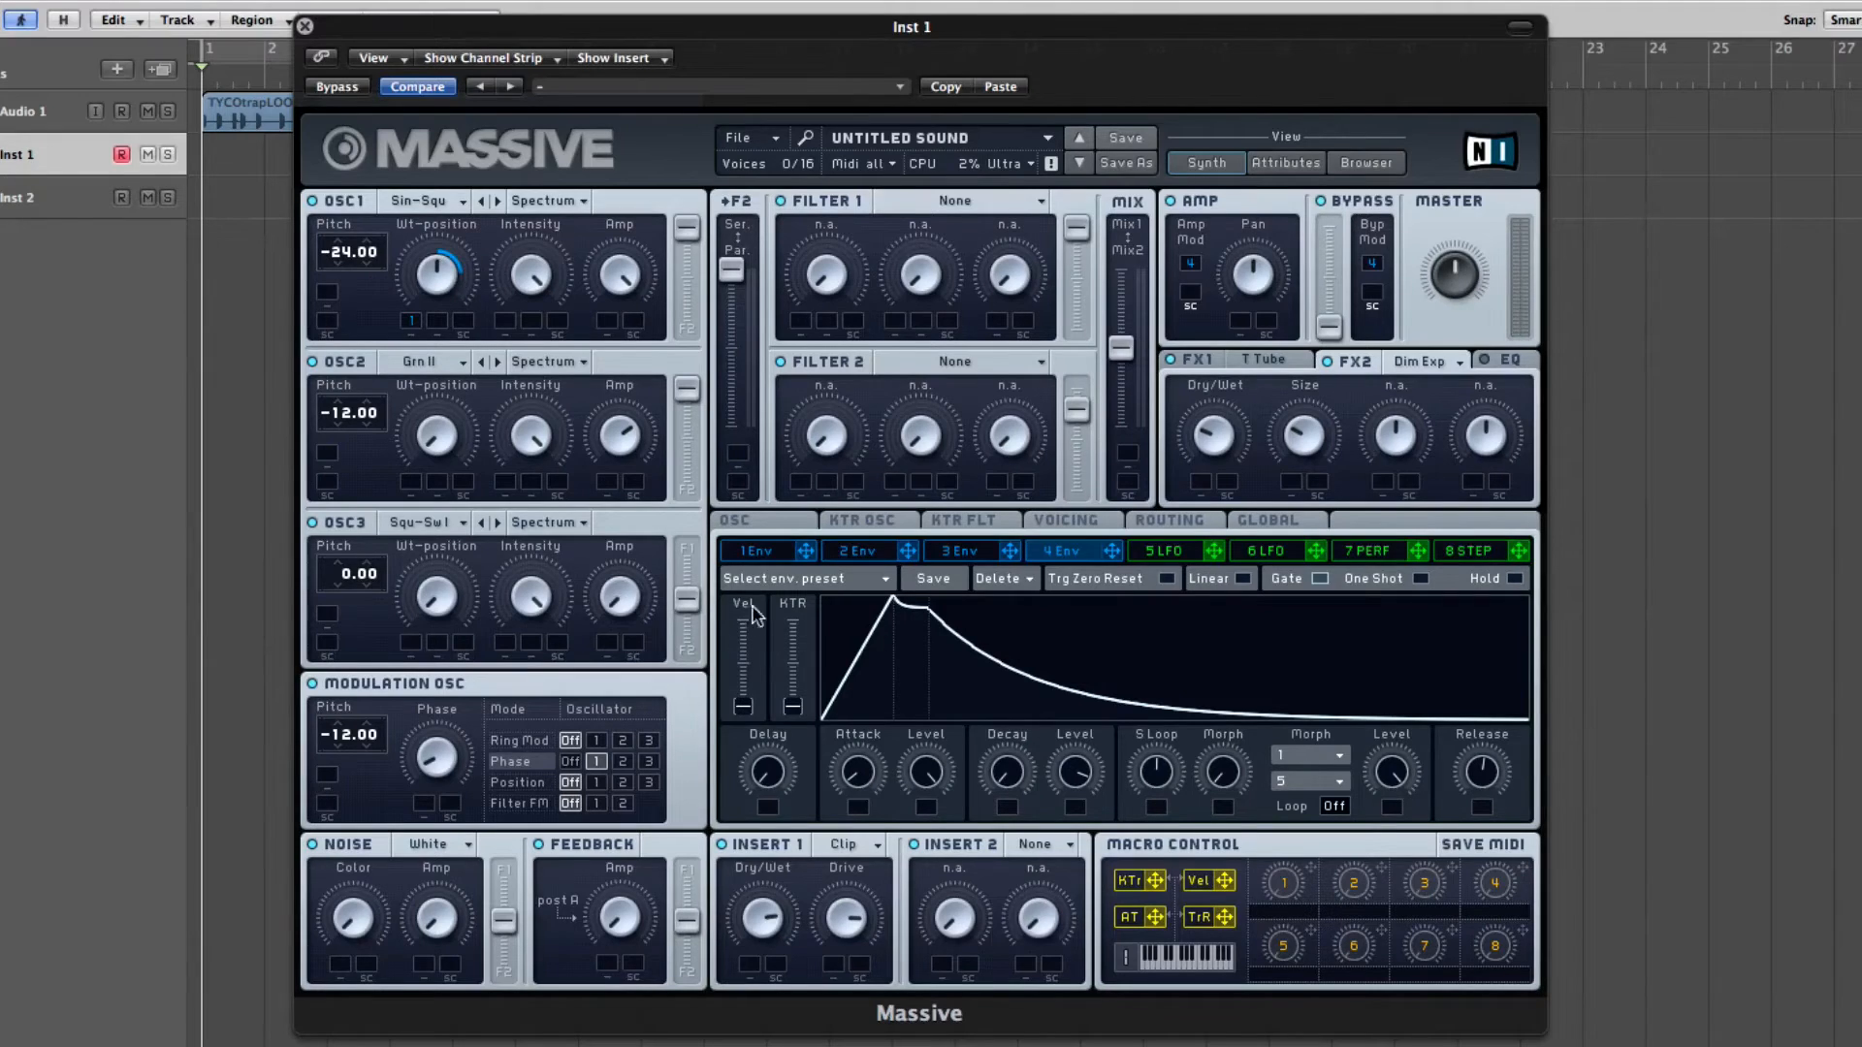
Step: Shape envelope 1 with a longer release of about halfway and the decay level lowered to minimum
{"action": "left_click", "coordinate": [773, 551]}
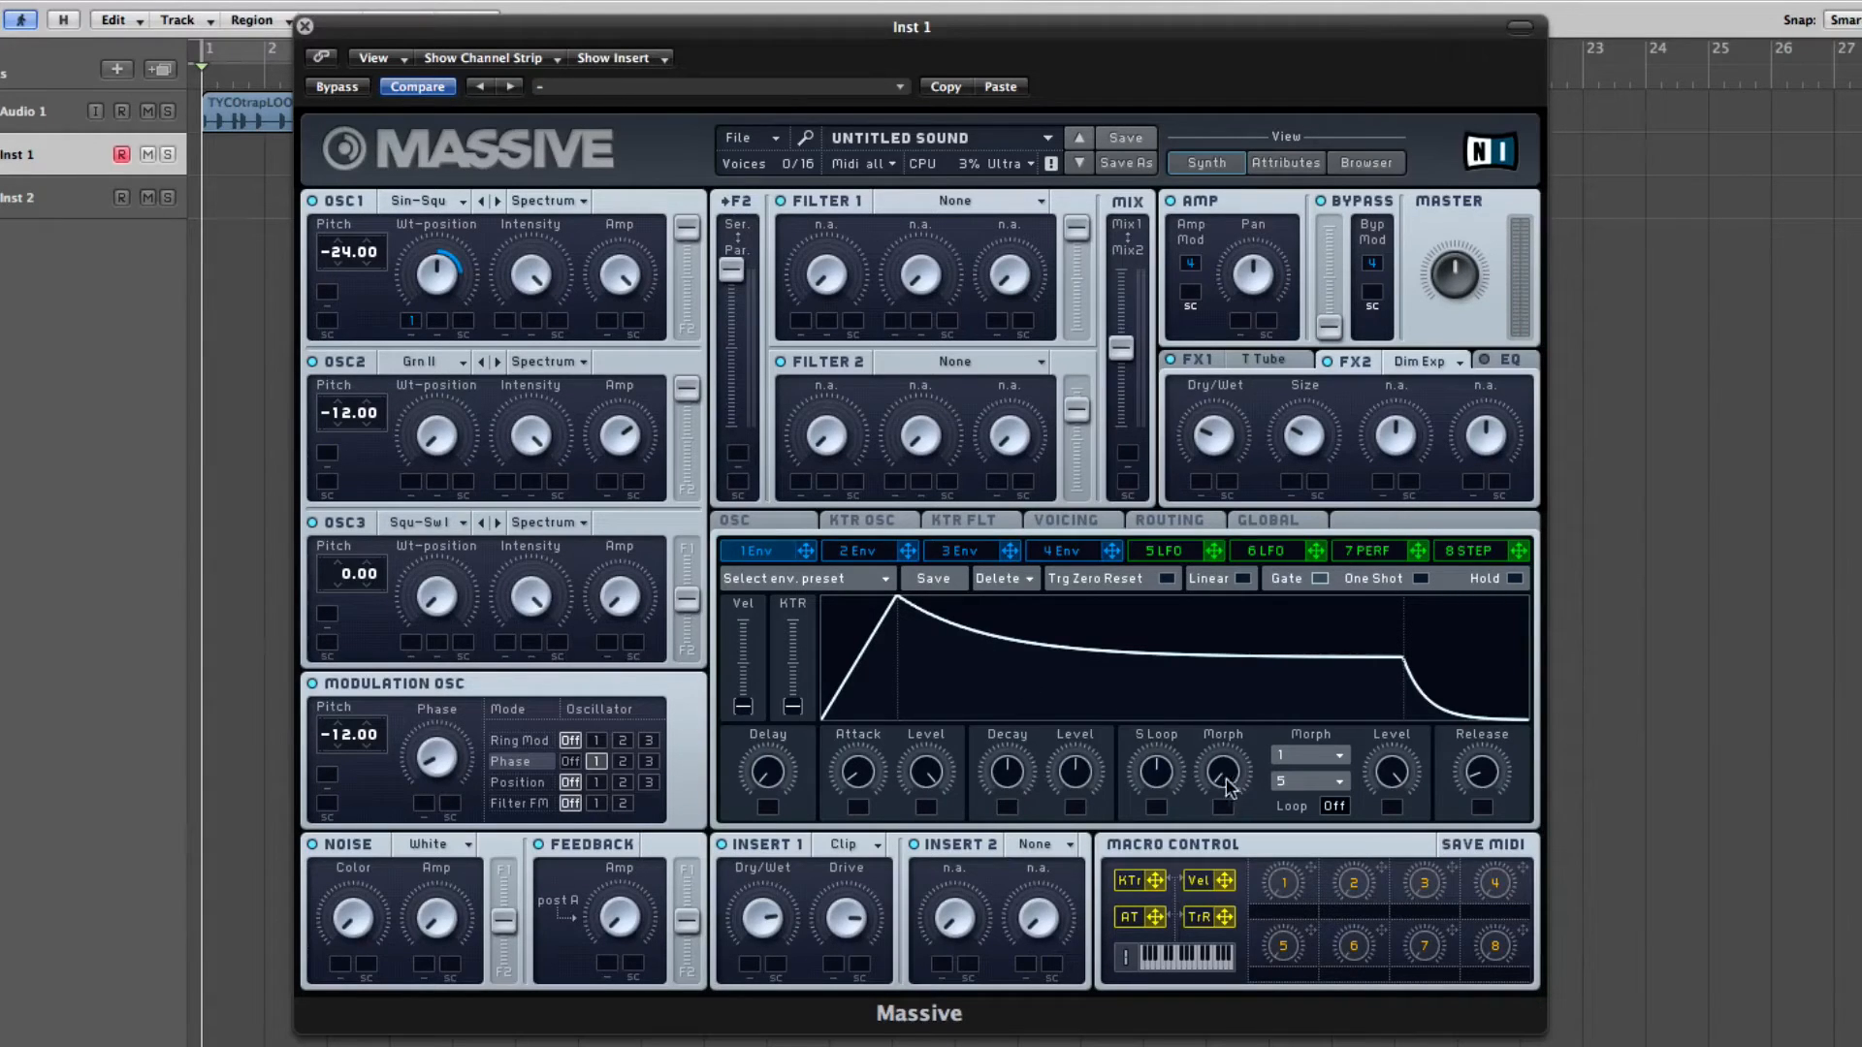
{"action": "left_click_drag", "start_coordinate": [1491, 776], "coordinate": [1491, 604]}
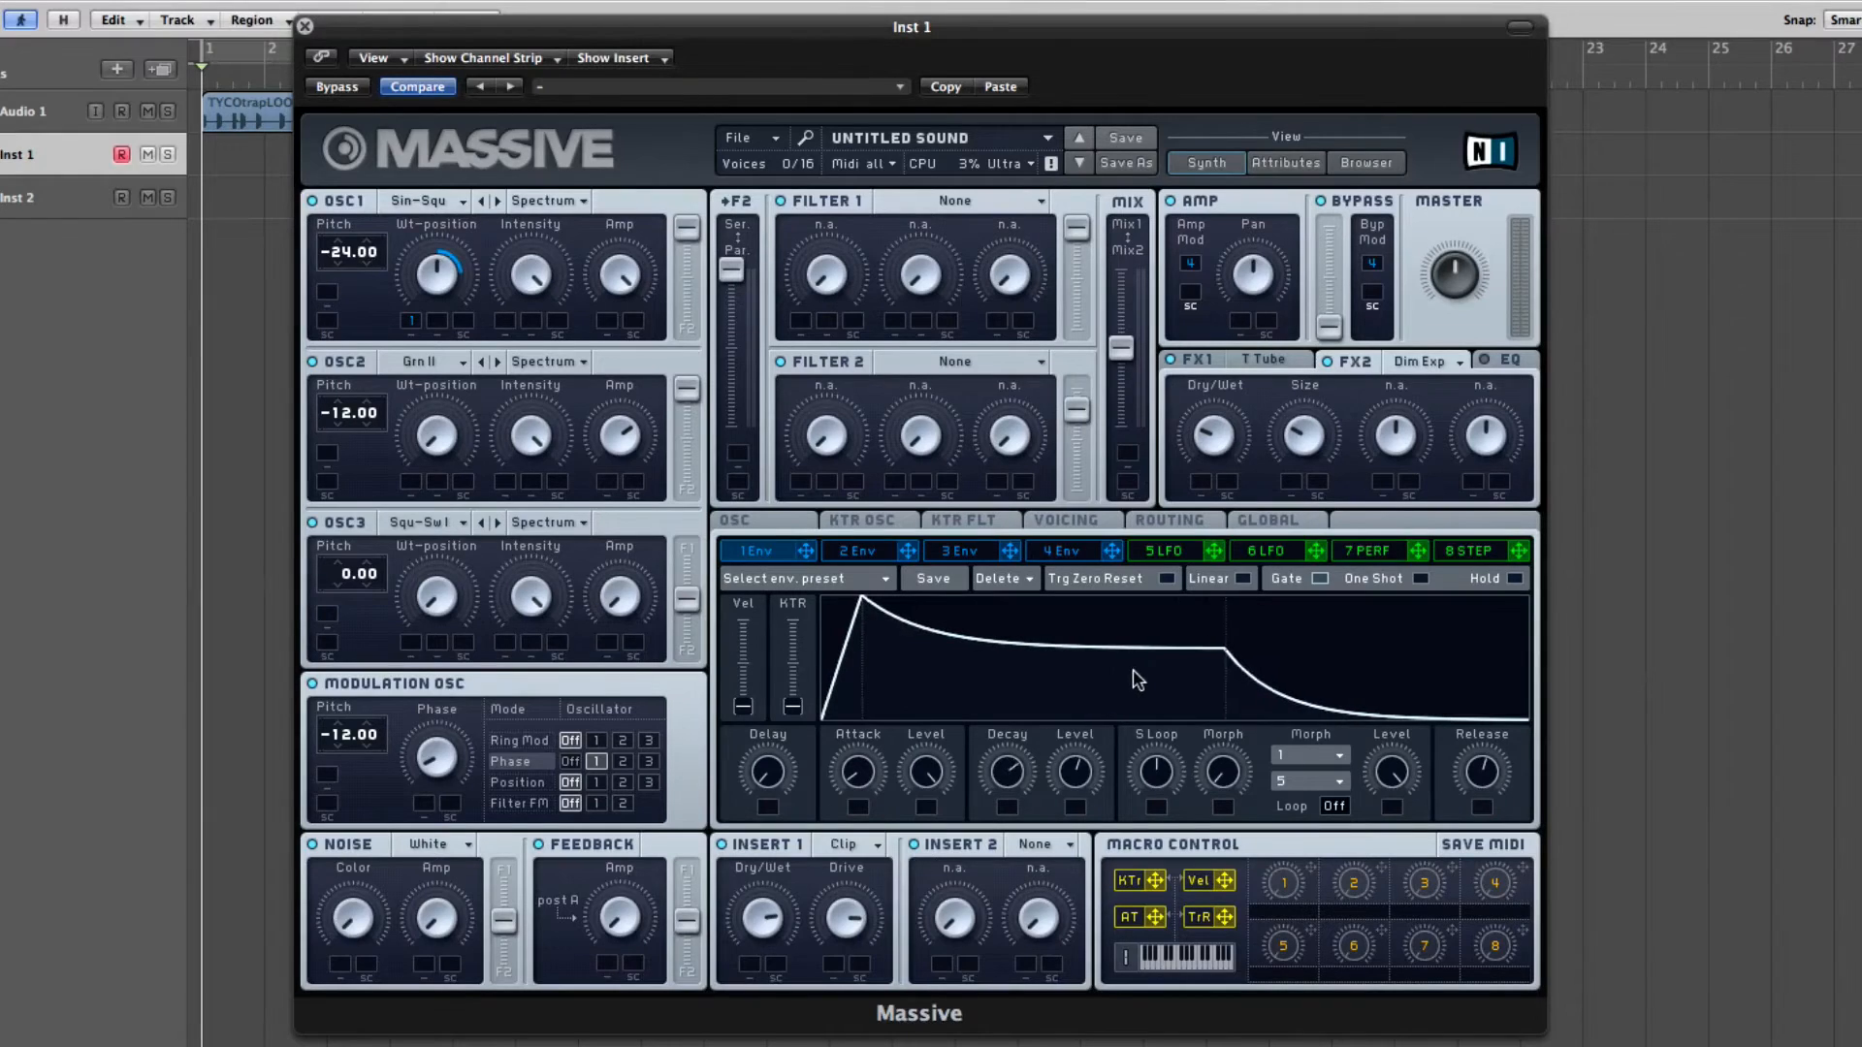
{"action": "left_click_drag", "start_coordinate": [1075, 776], "coordinate": [1072, 911]}
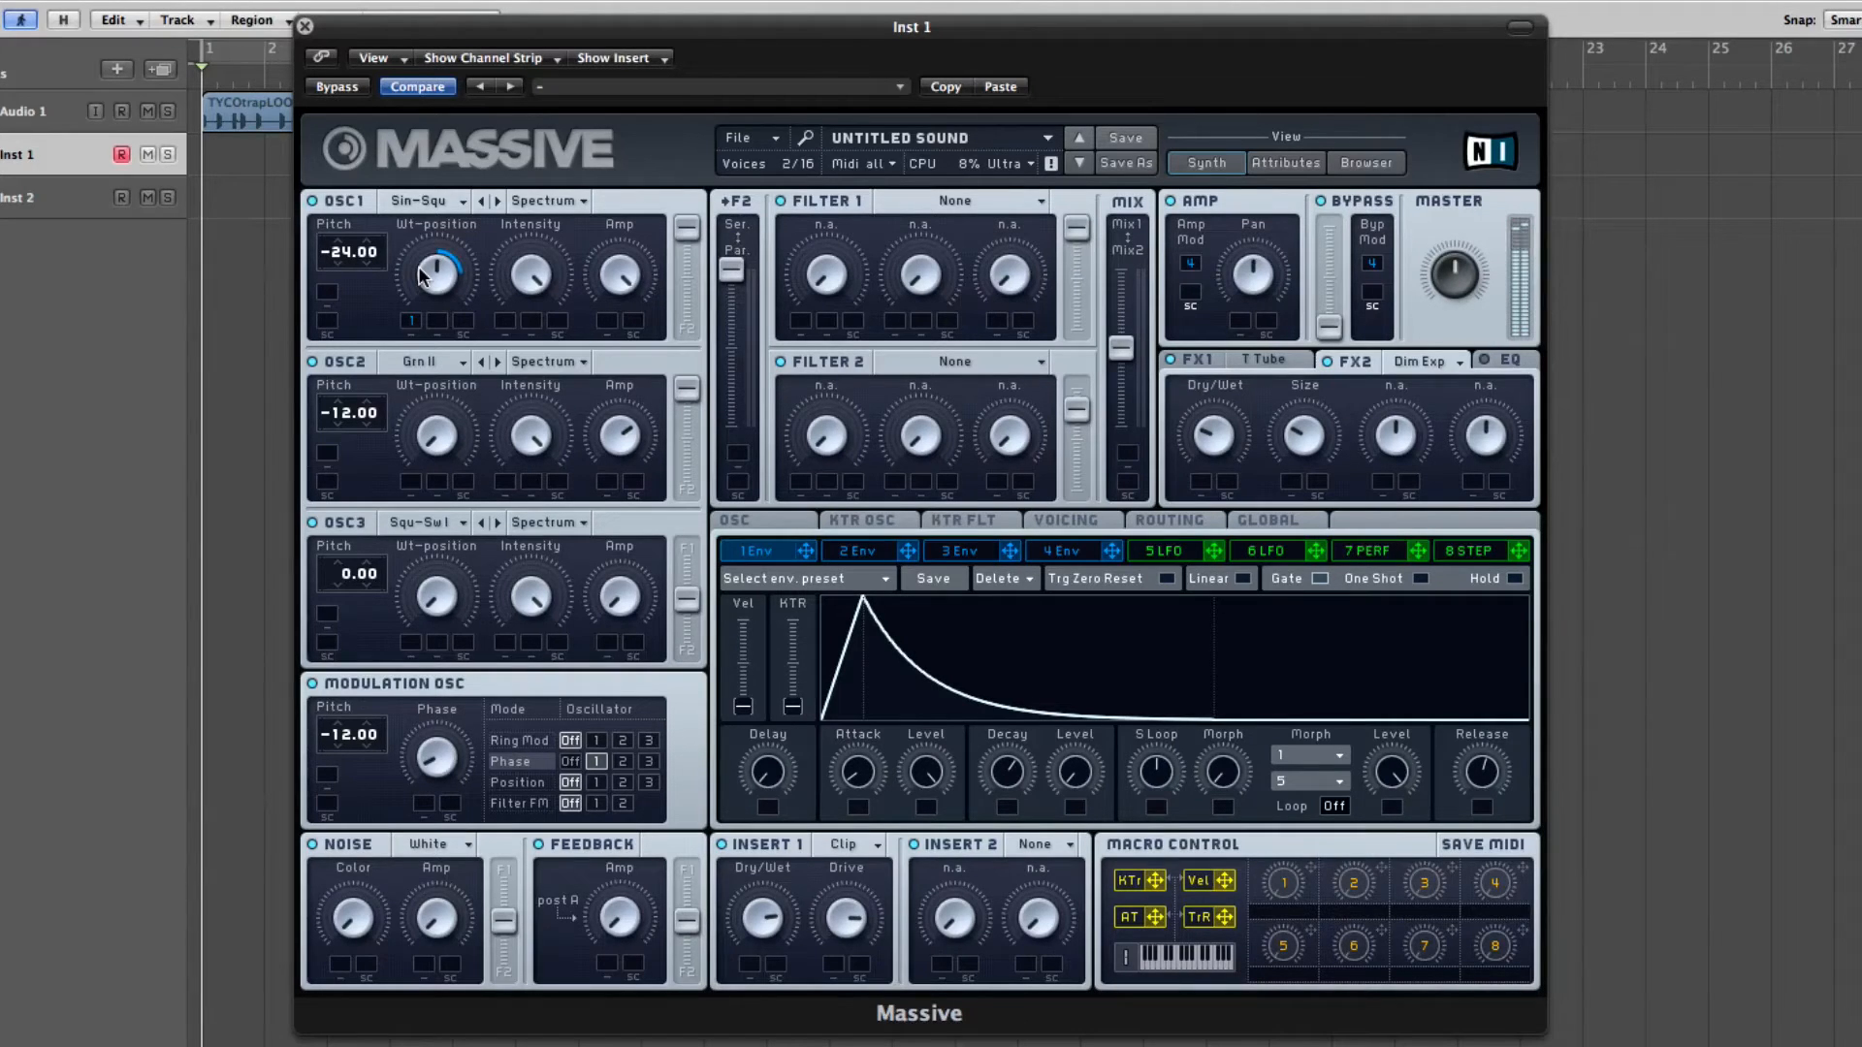
Step: Close the synth window, create a one-bar MIDI region at bar 1 on Inst 1, and show it in the Piano Roll
{"action": "left_click", "coordinate": [304, 27]}
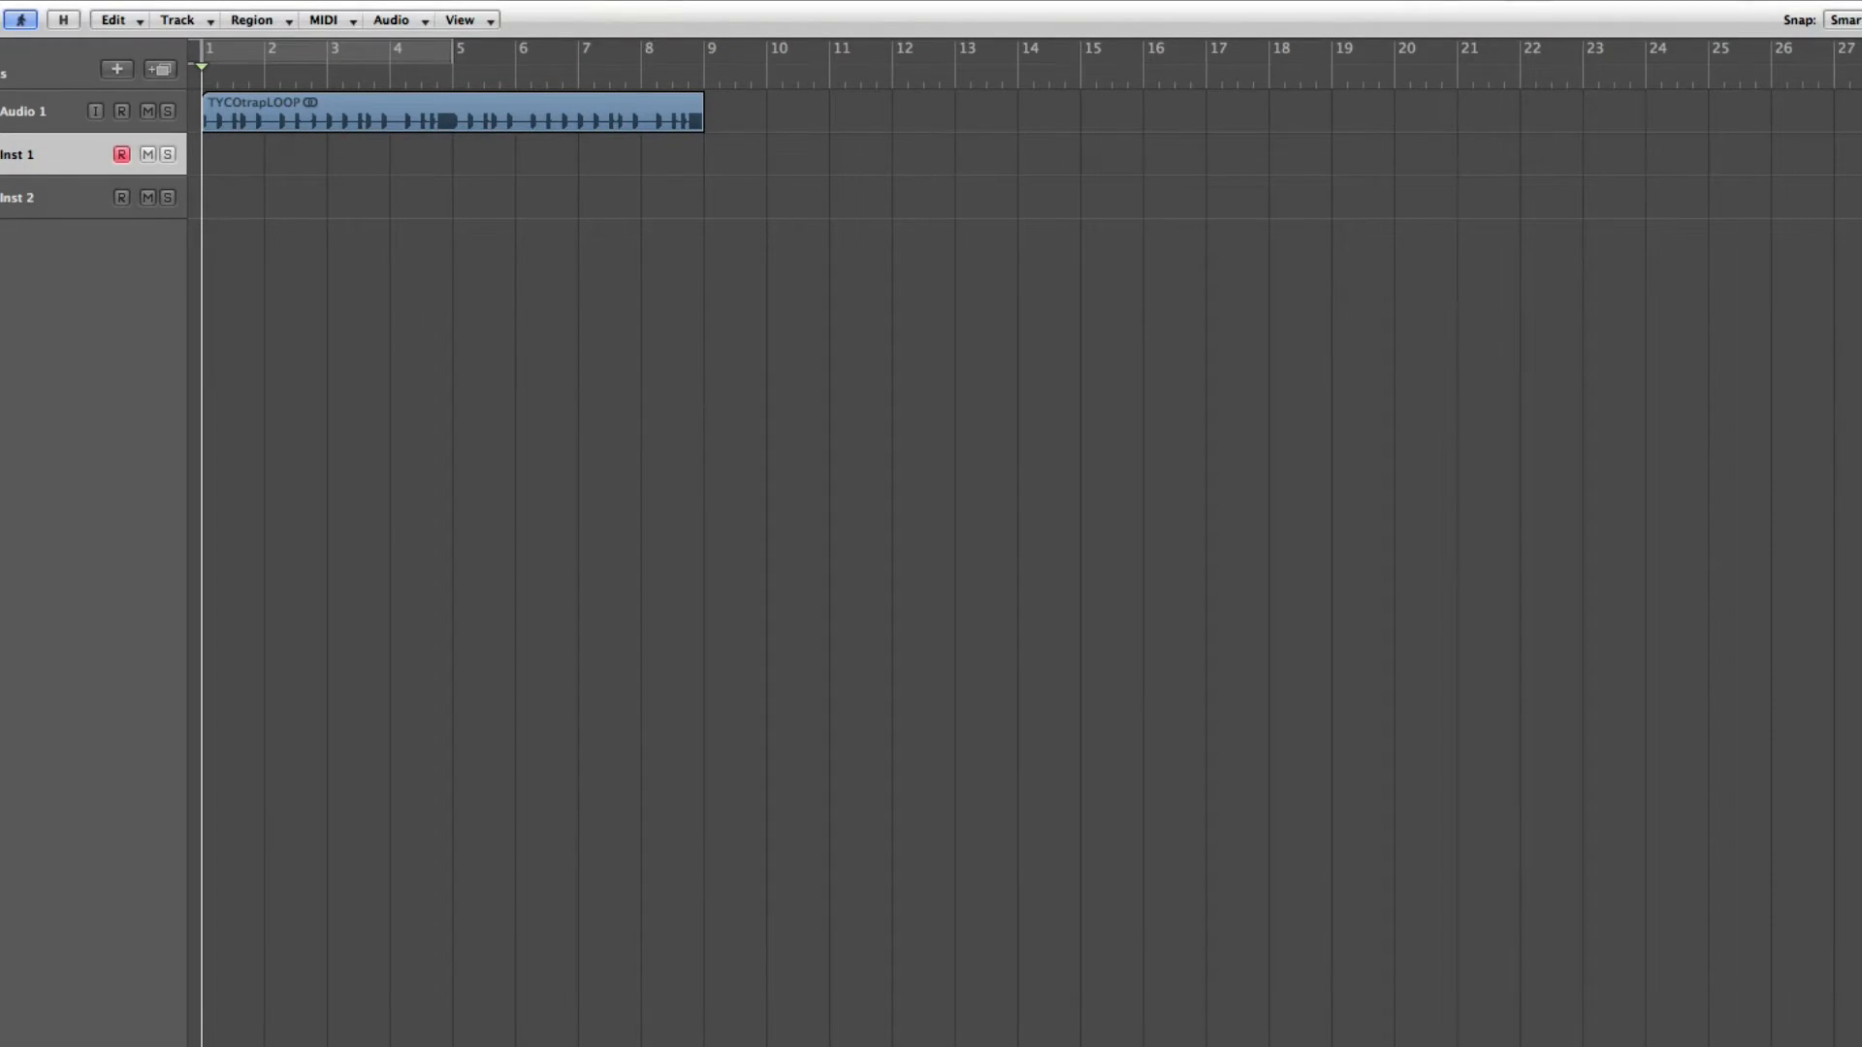
{"action": "left_click", "coordinate": [213, 162]}
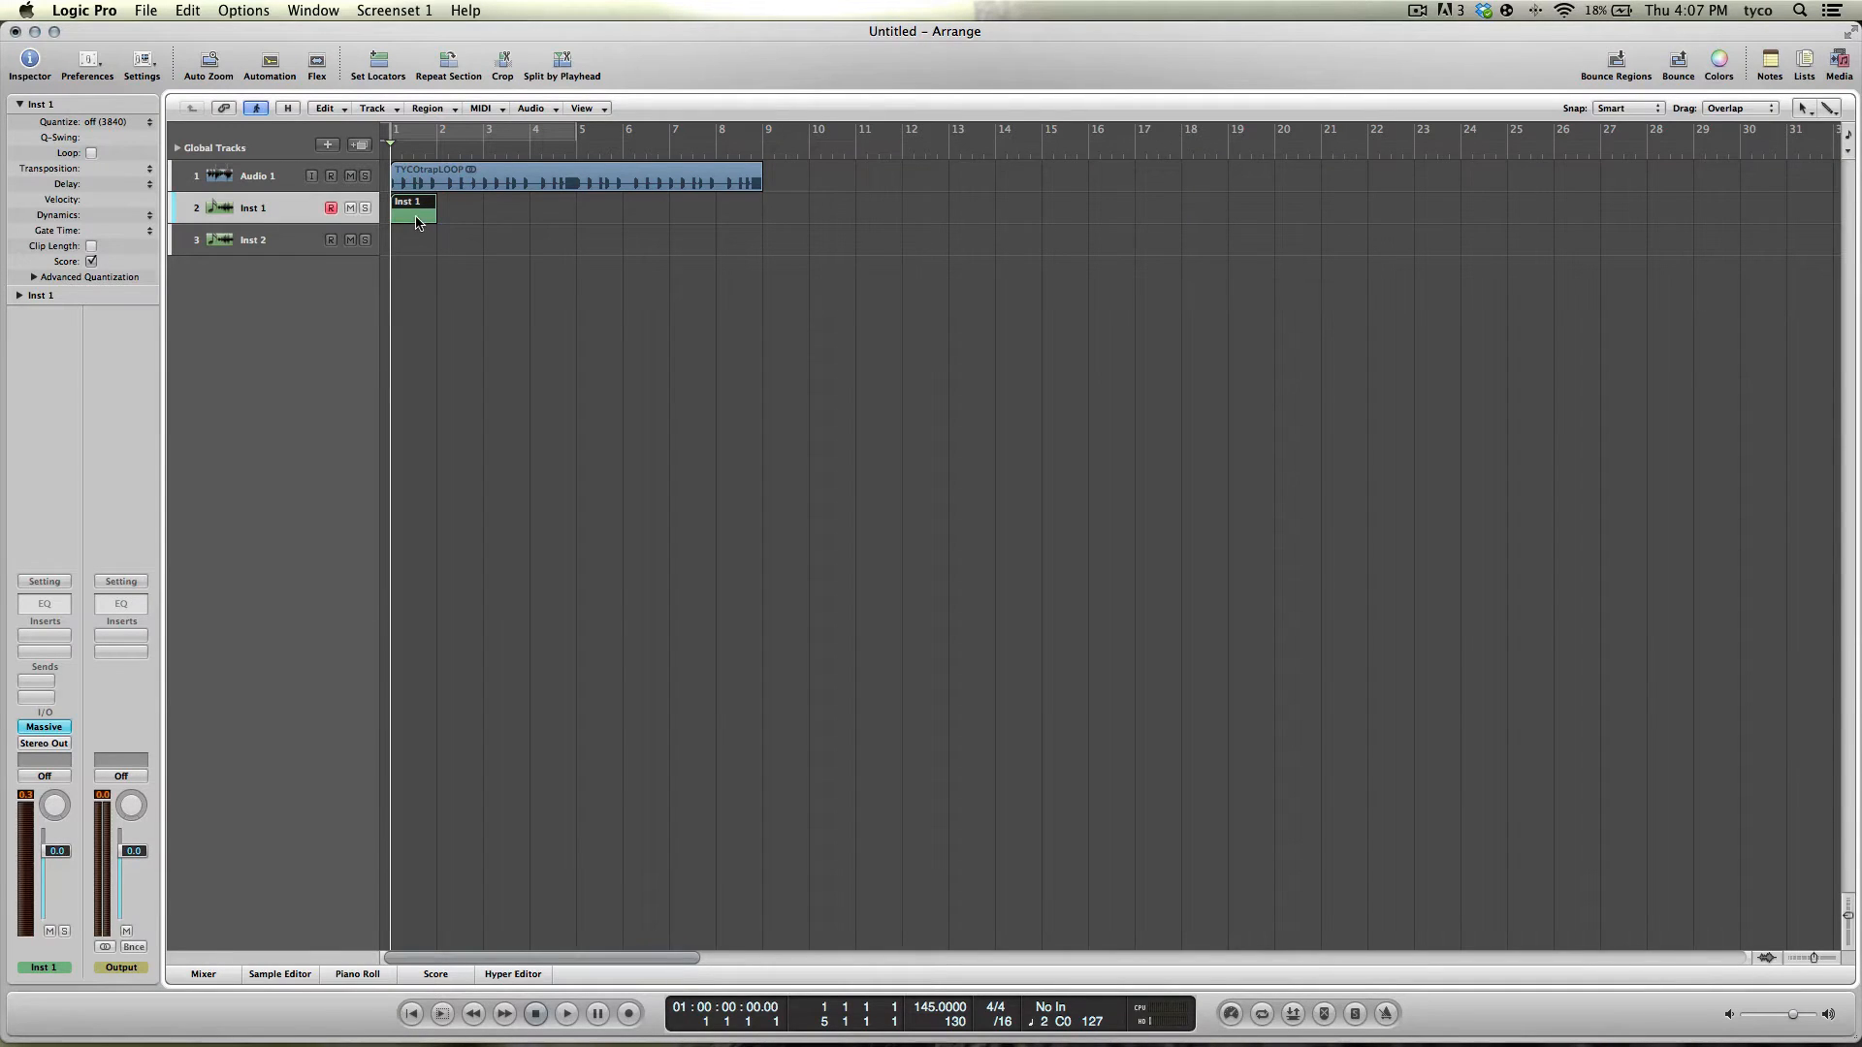
{"action": "double_click", "coordinate": [416, 216]}
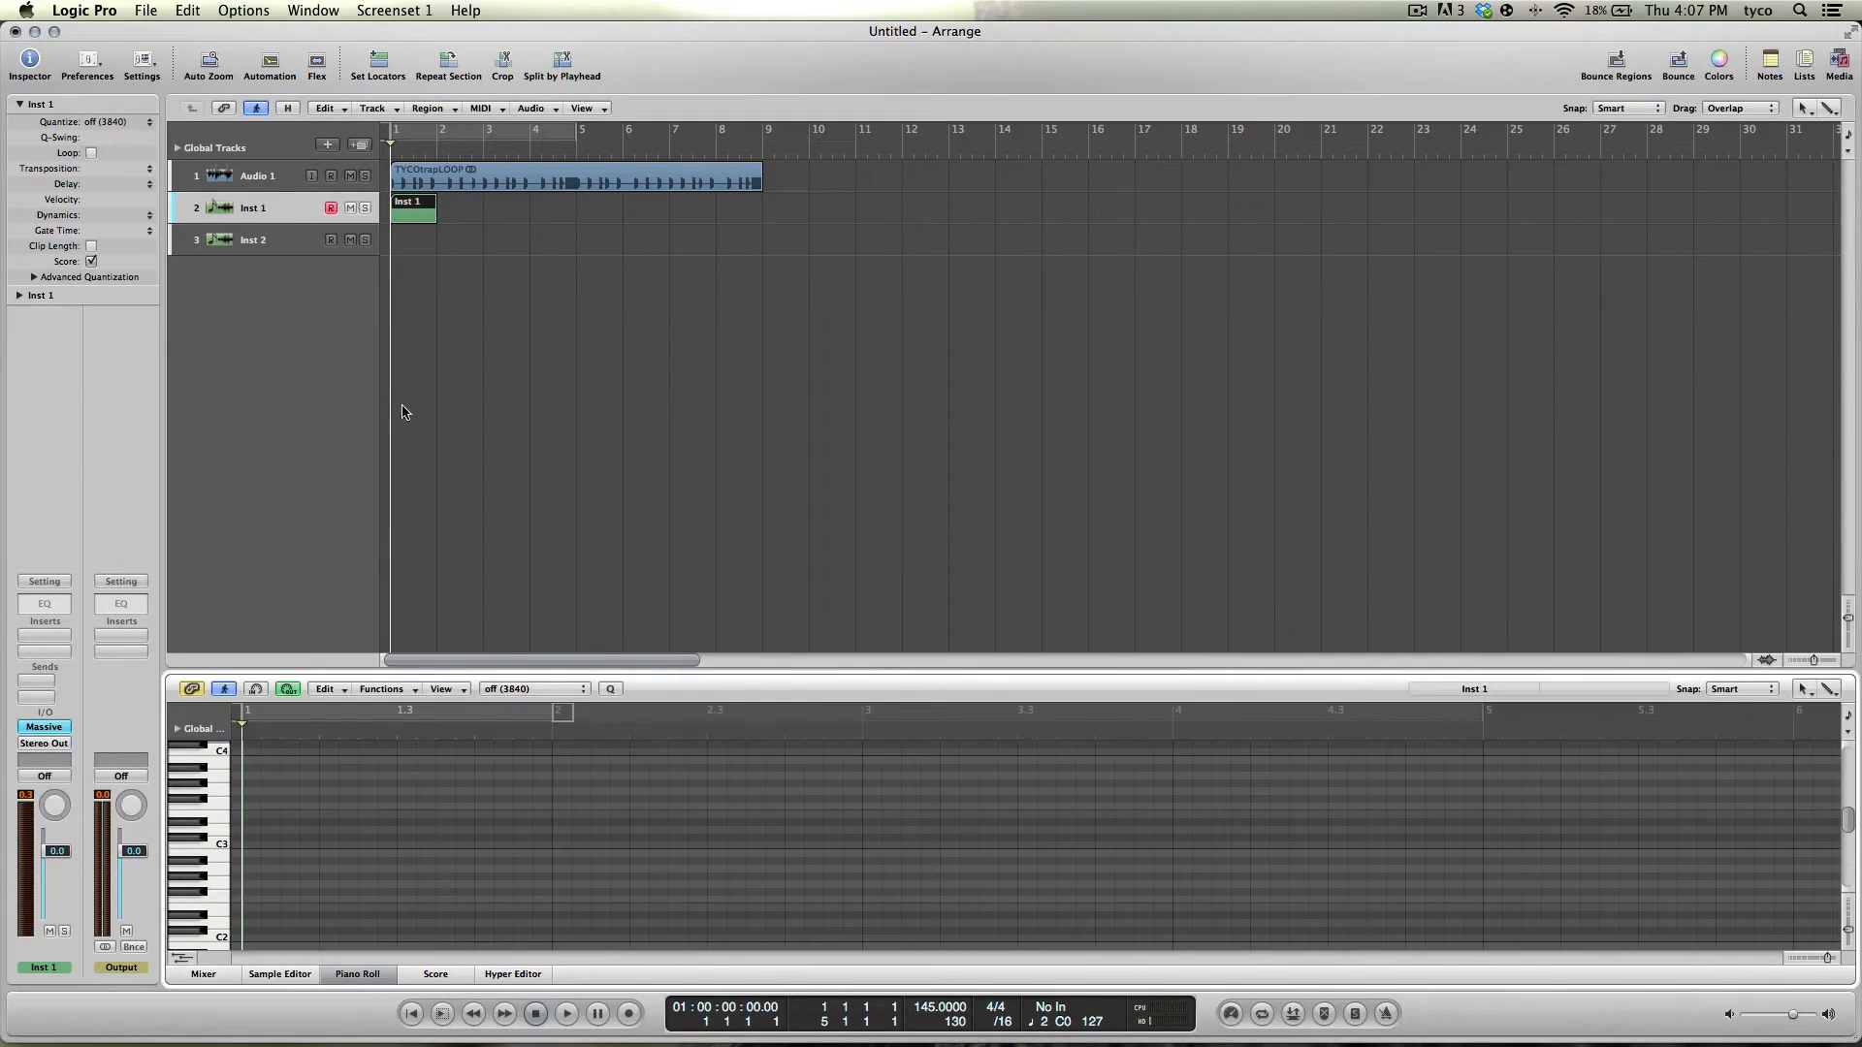
Step: Audition the TYCOtrapLOOP drums and add one short note at the start of the Inst 1 region
{"action": "left_click", "coordinate": [644, 182]}
{"action": "key", "text": "z"}
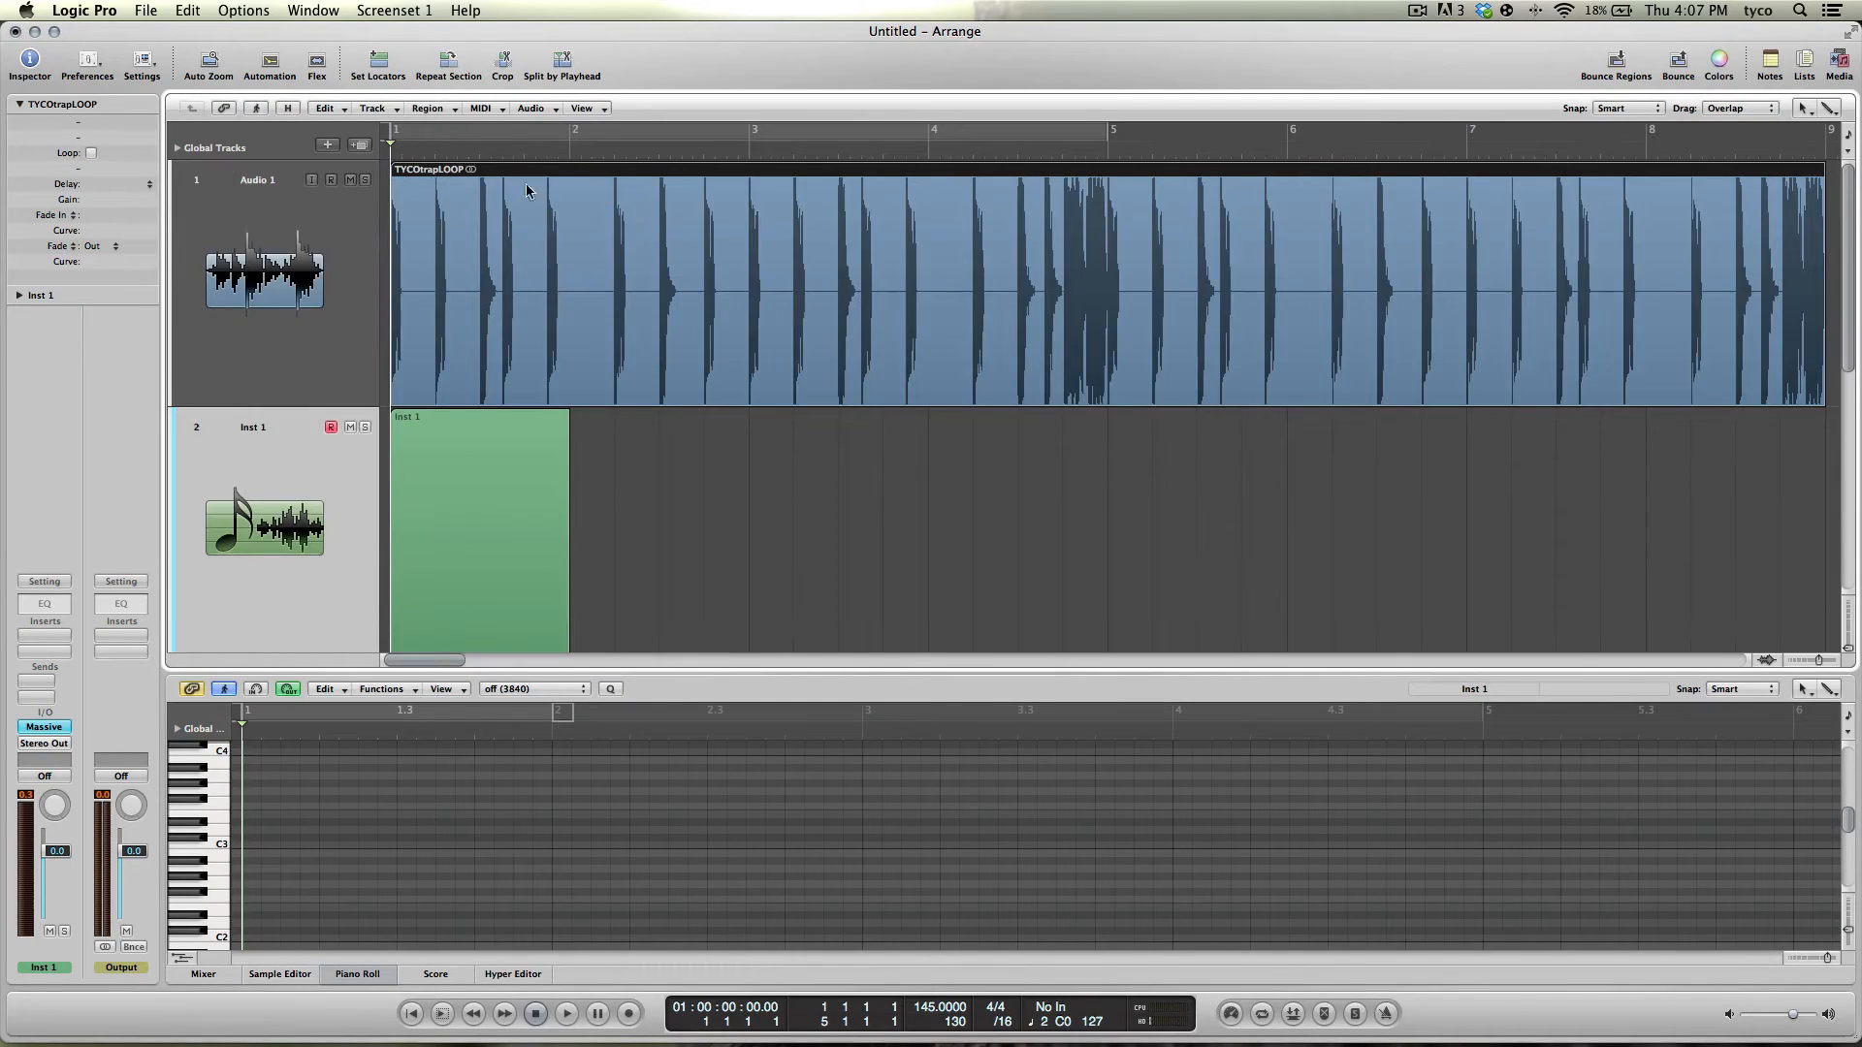
{"action": "key", "text": "space"}
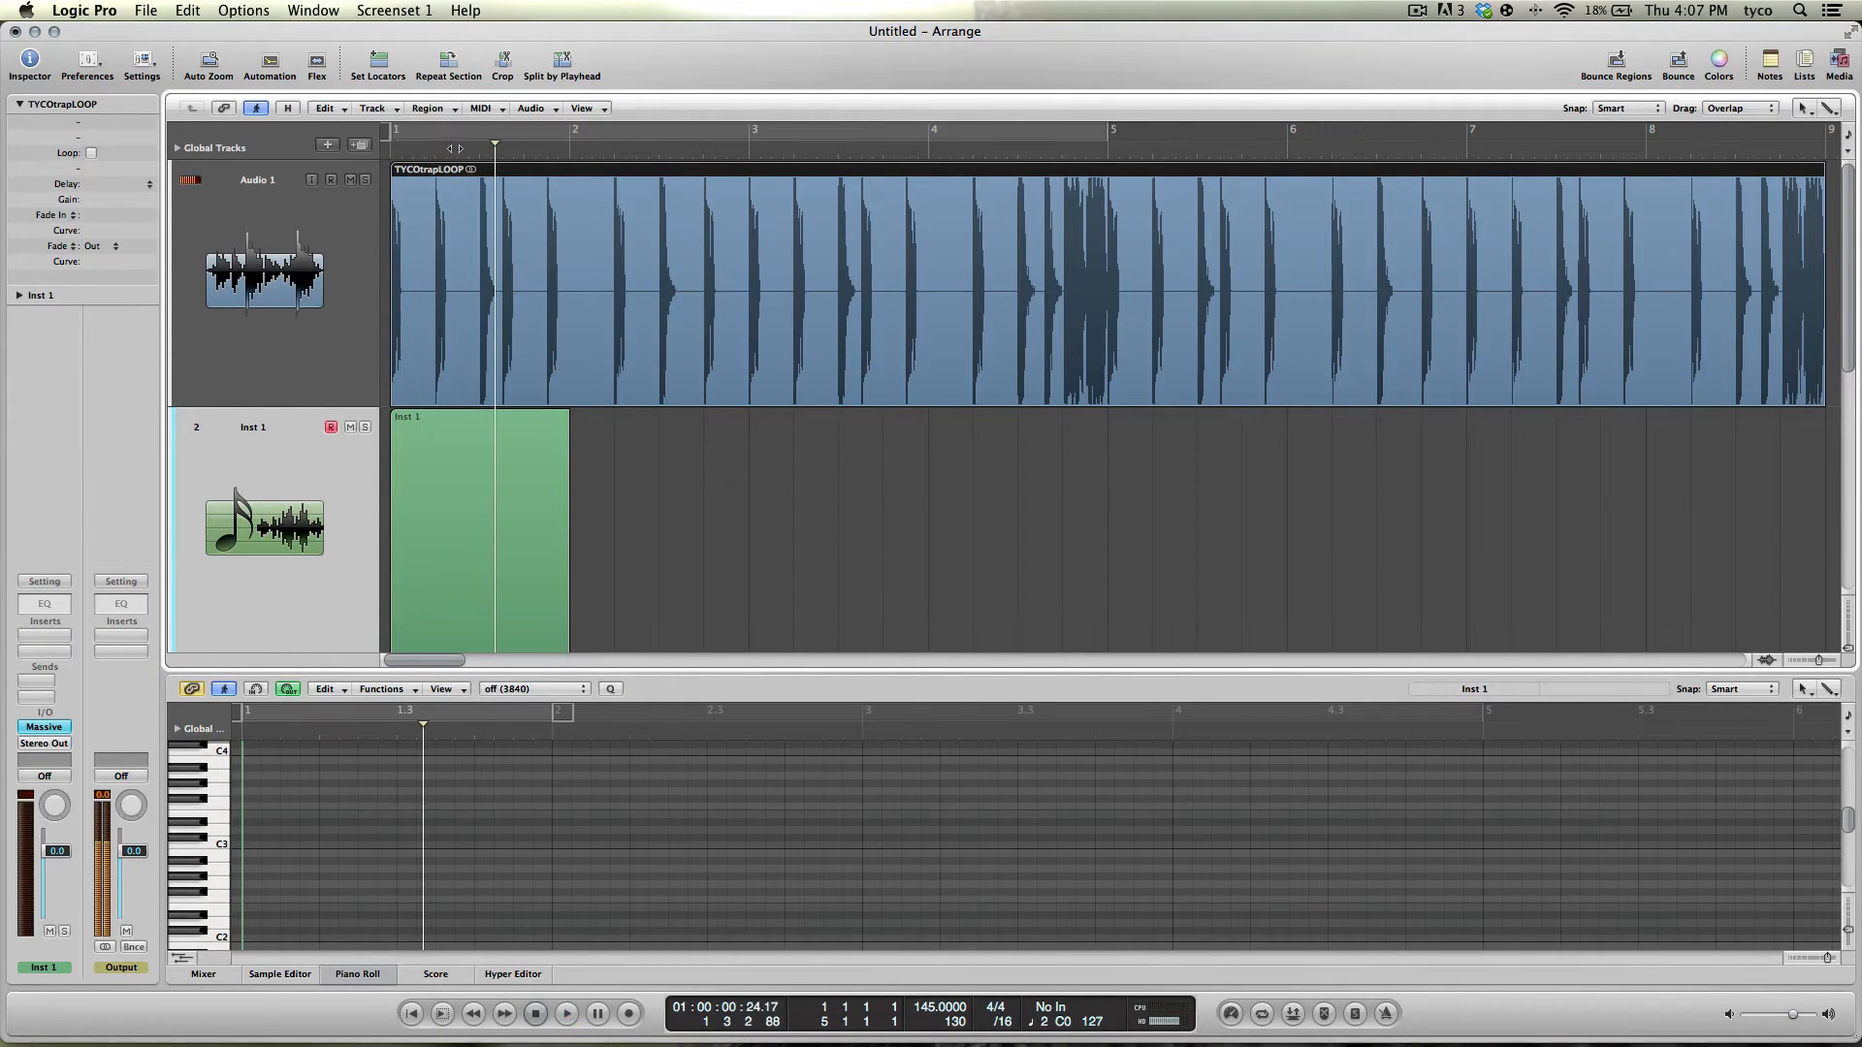
{"action": "left_click", "coordinate": [434, 154]}
{"action": "left_click", "coordinate": [435, 153]}
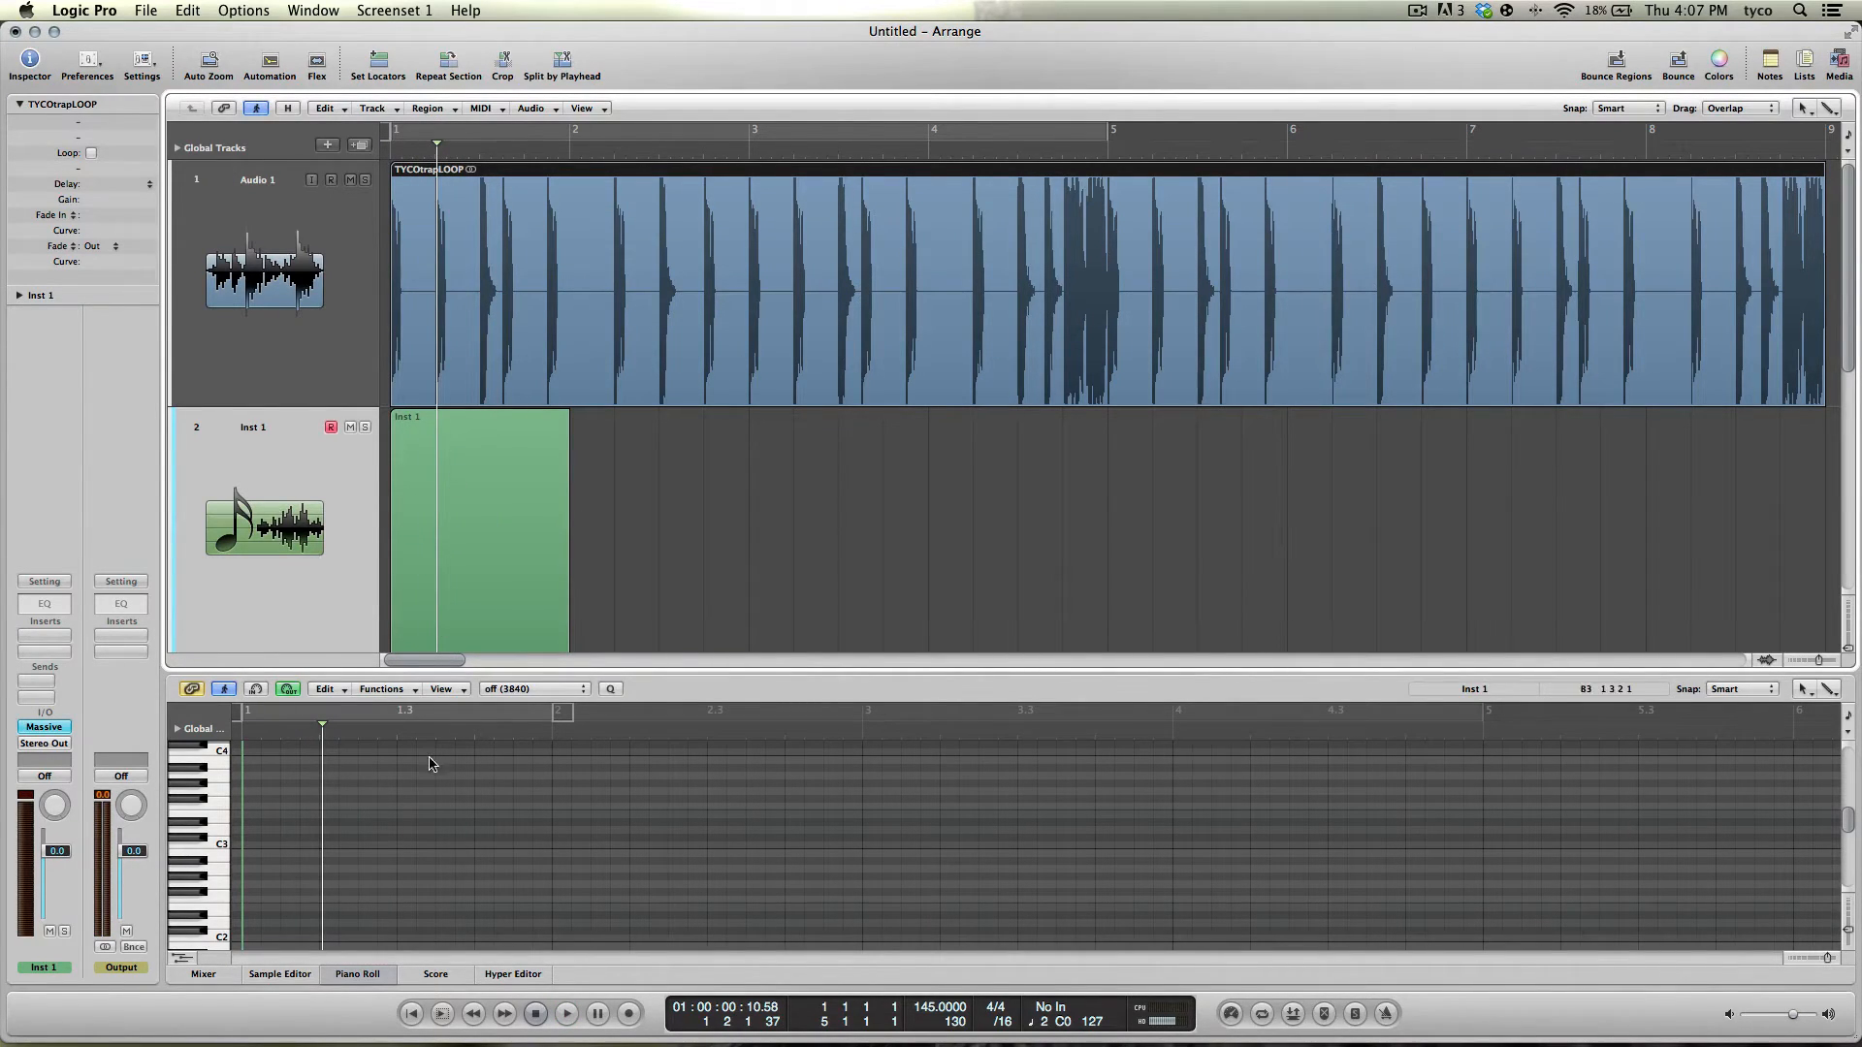
{"action": "left_click", "coordinate": [219, 890]}
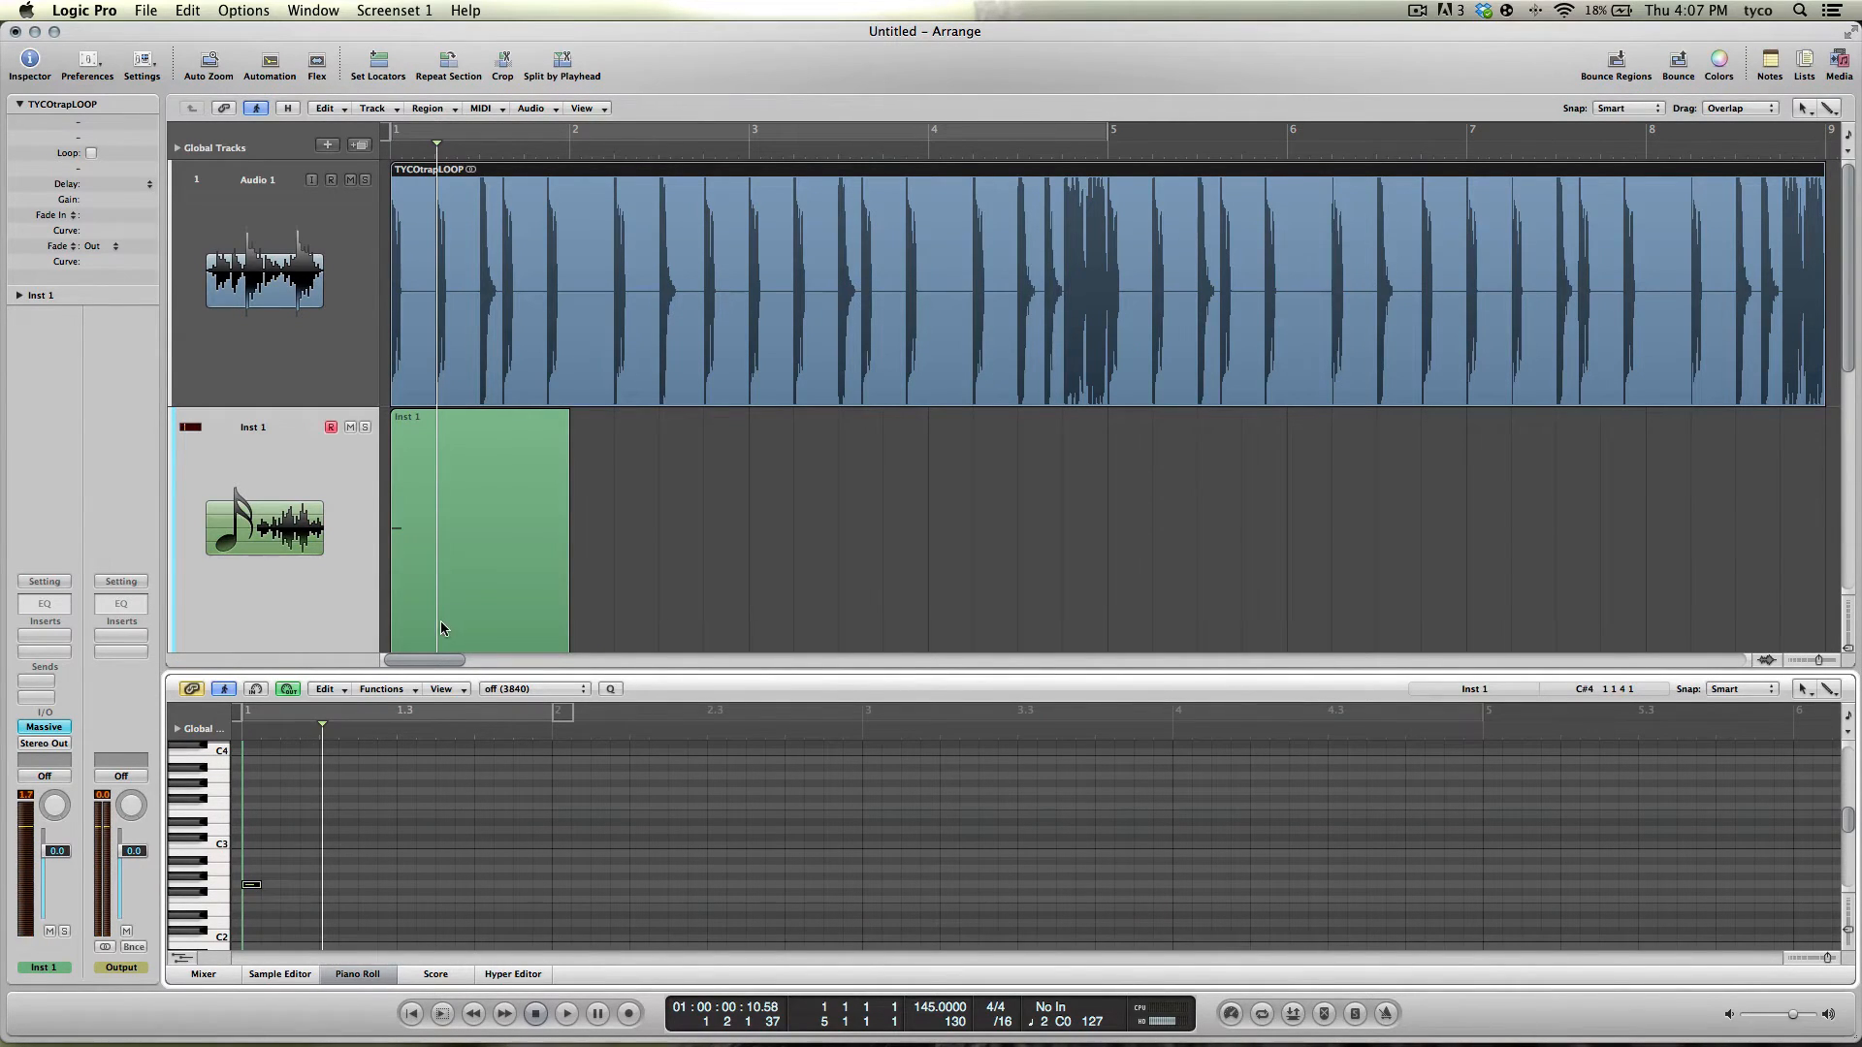
Step: Turn on cycle playback over bars 1 to 5 and play the drum loop with the new bass note
{"action": "key", "text": "space"}
{"action": "key", "text": "space"}
{"action": "left_click", "coordinate": [446, 132]}
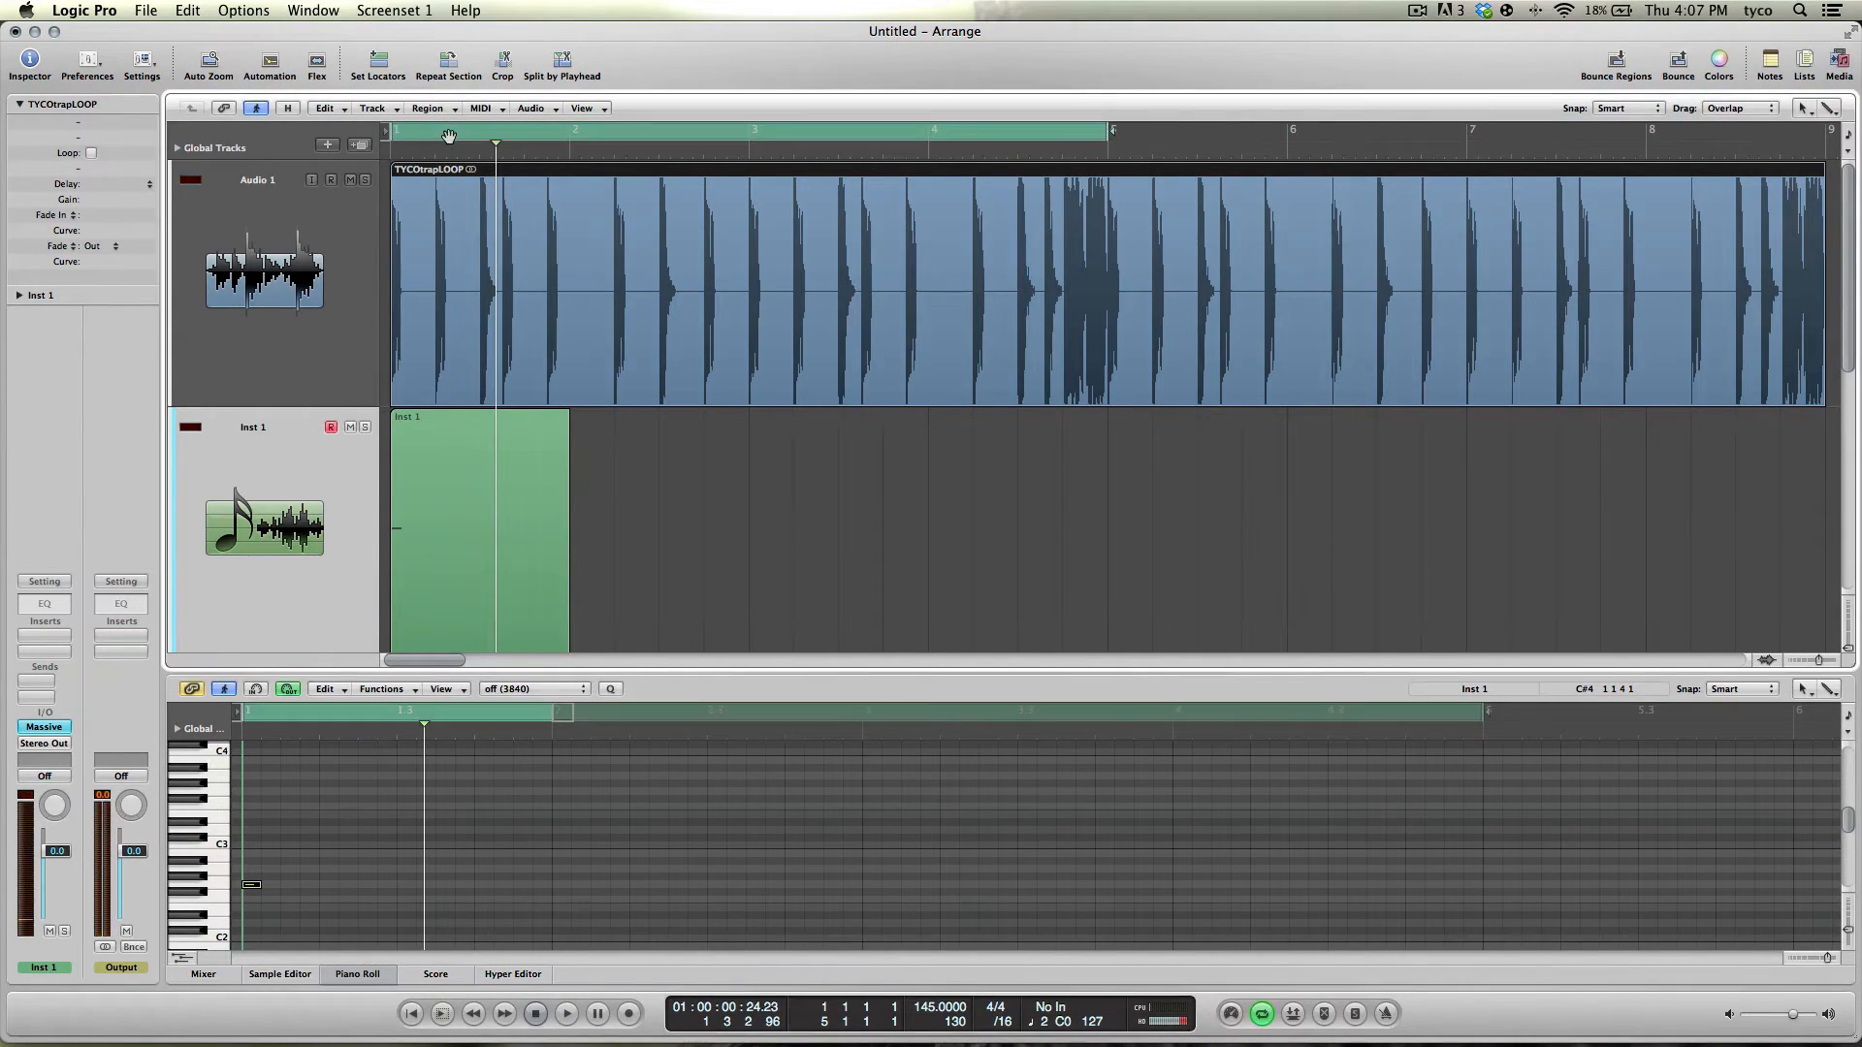
{"action": "key", "text": "space"}
Step: Shift the Inst 1 region to beat 2 of bar 1 and audition it against the drums
{"action": "left_click_drag", "start_coordinate": [439, 427], "coordinate": [468, 480]}
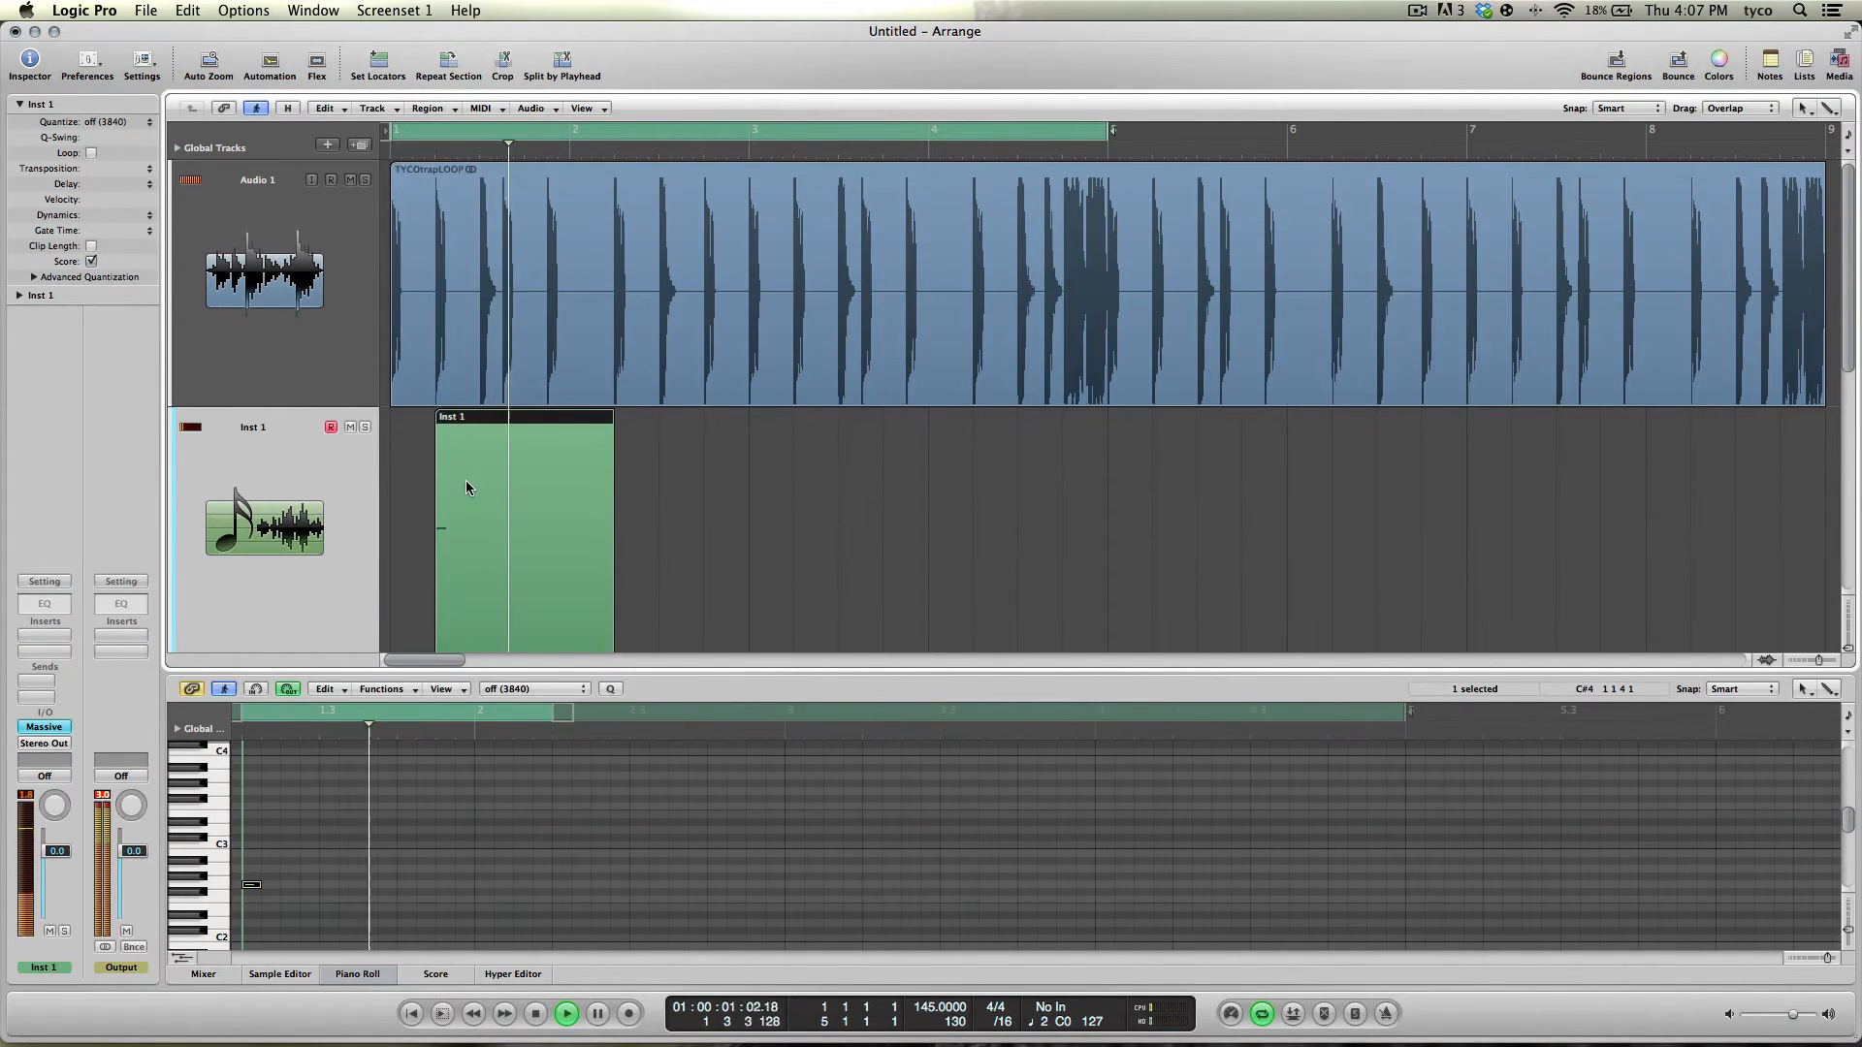
{"action": "key", "text": "space"}
{"action": "key", "text": "space"}
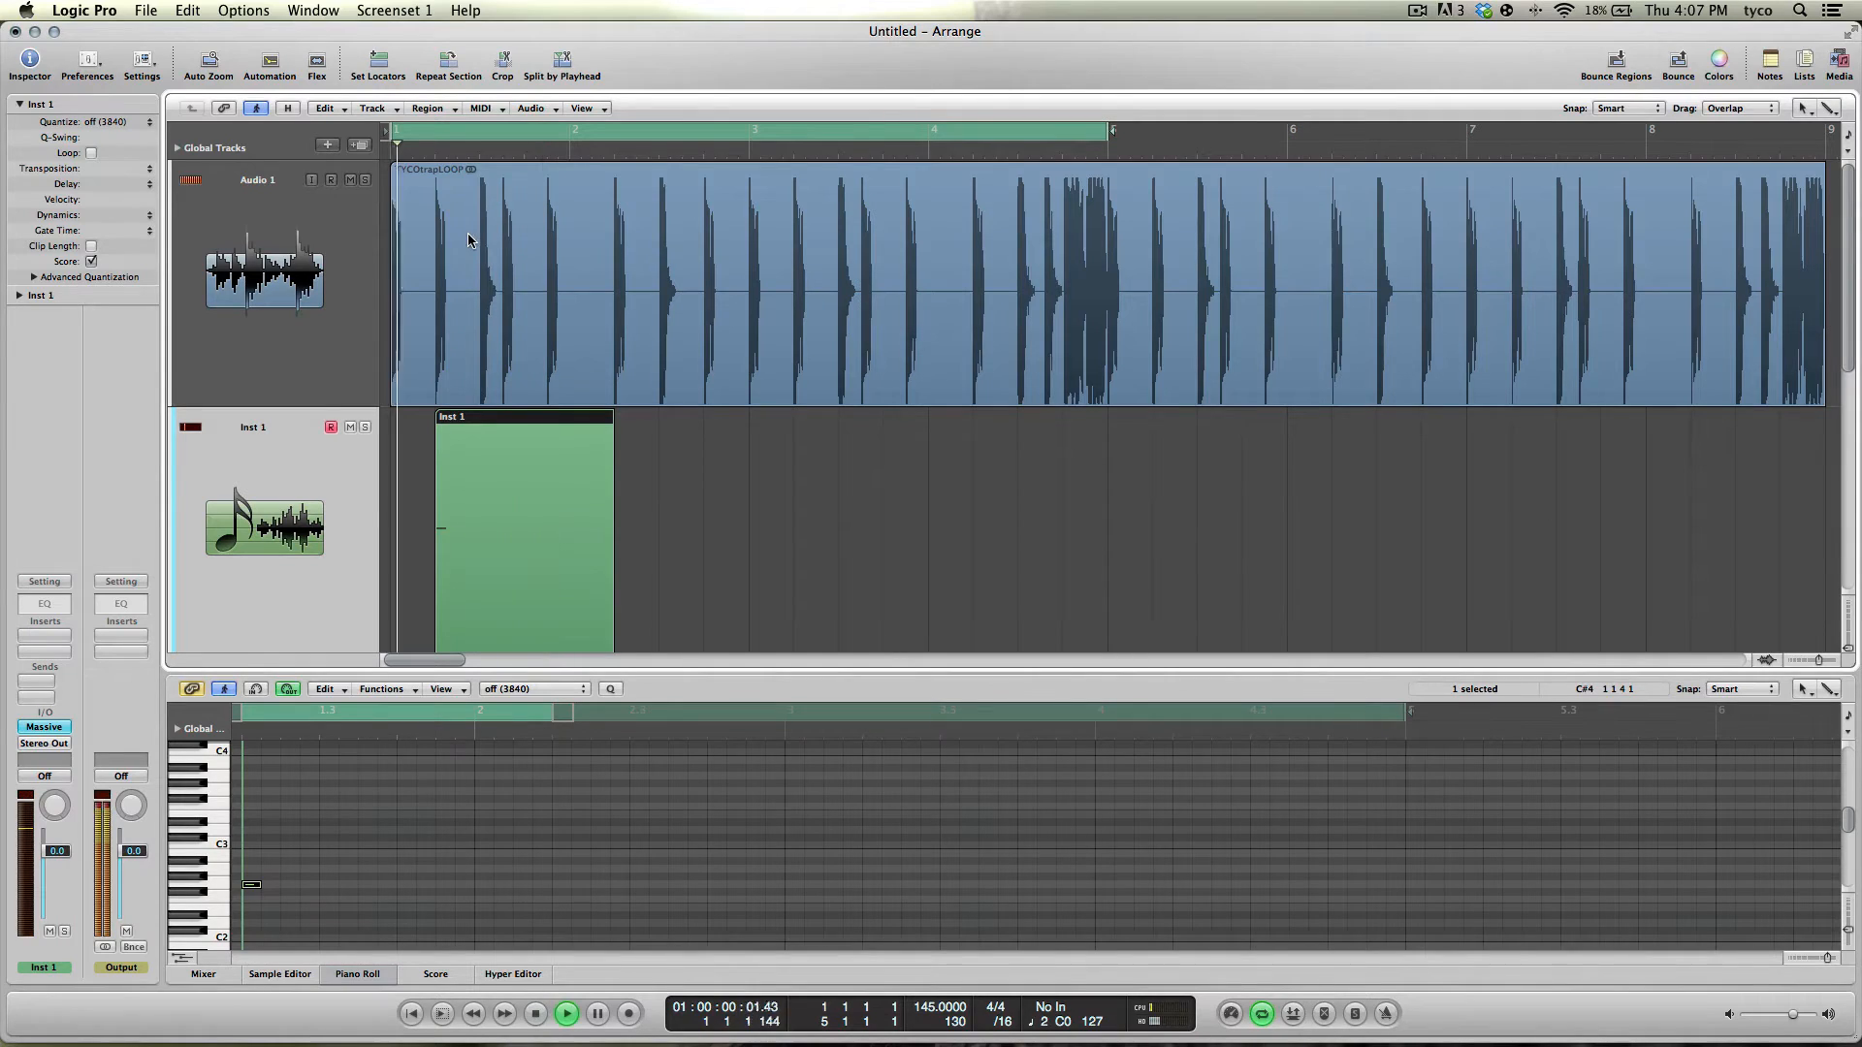
{"action": "key", "text": "space"}
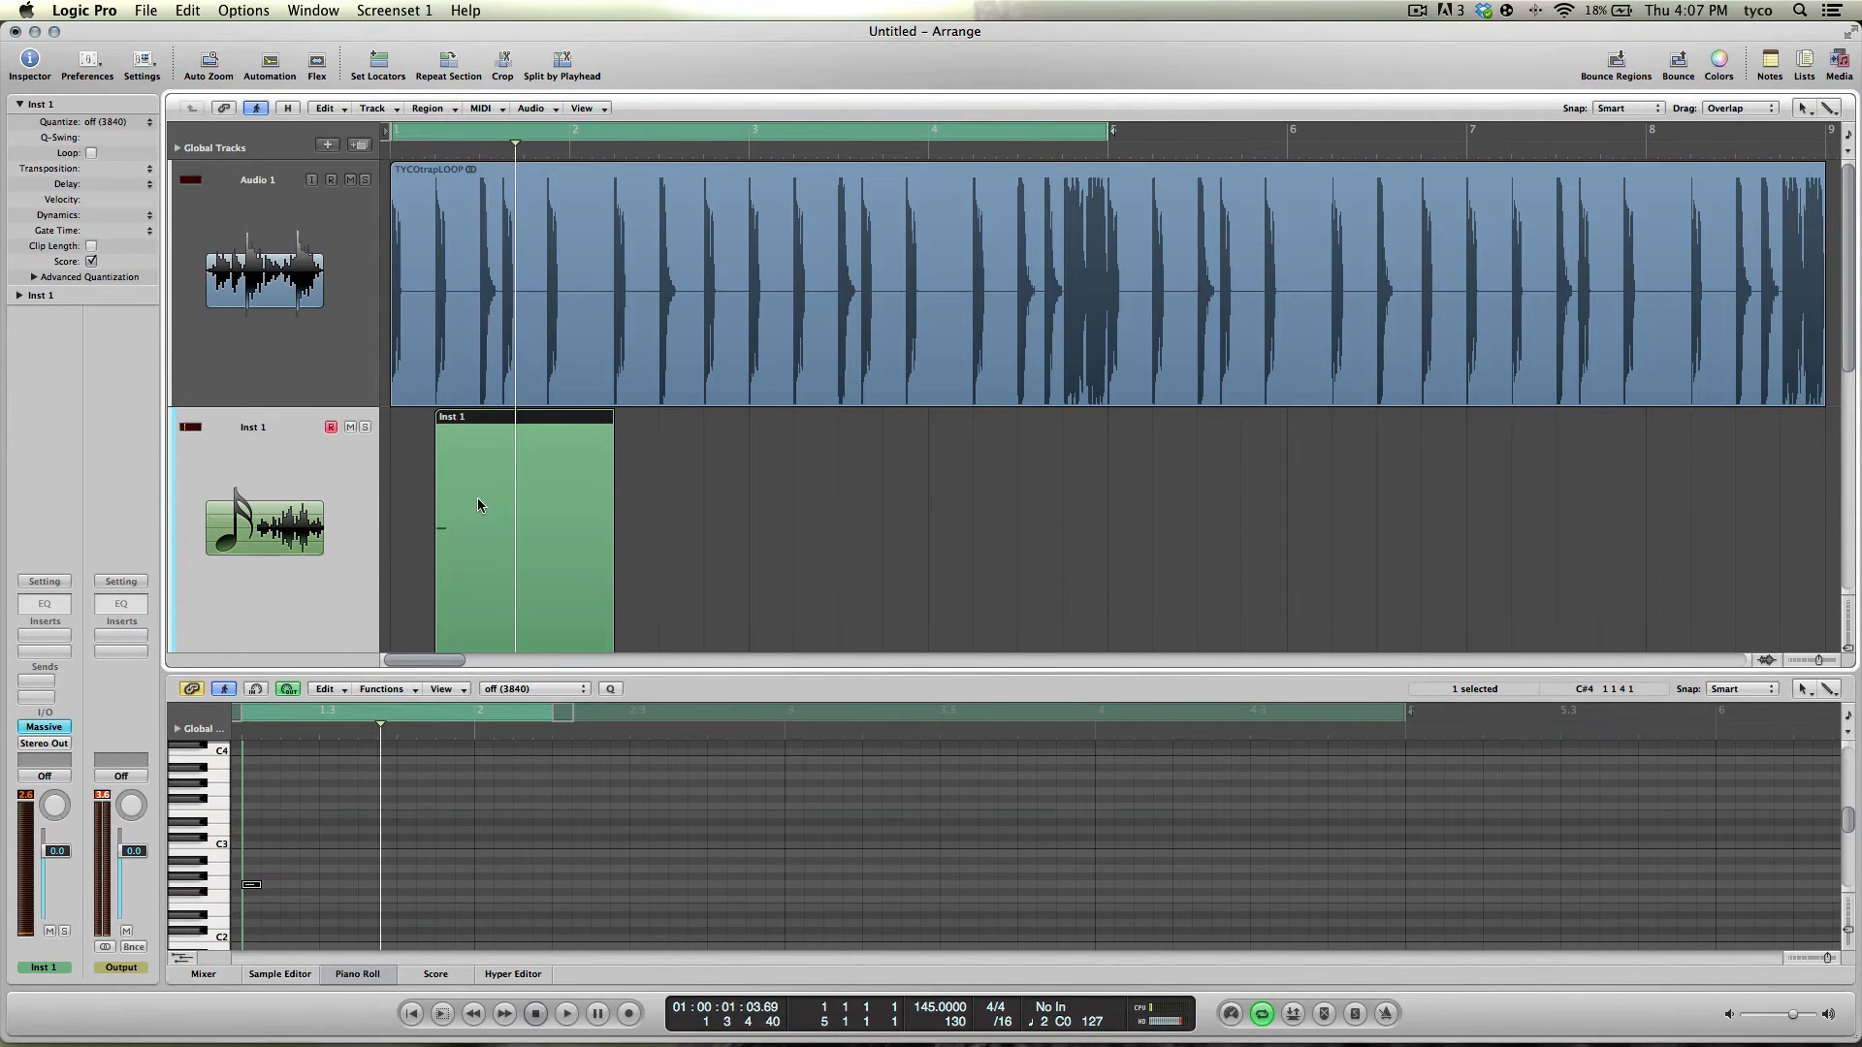
Step: Duplicate the one-note Inst 1 region twice onto the following drum hits in bar 1 and play the pattern
{"action": "left_click_drag", "start_coordinate": [478, 497], "coordinate": [585, 505]}
{"action": "key", "text": "space"}
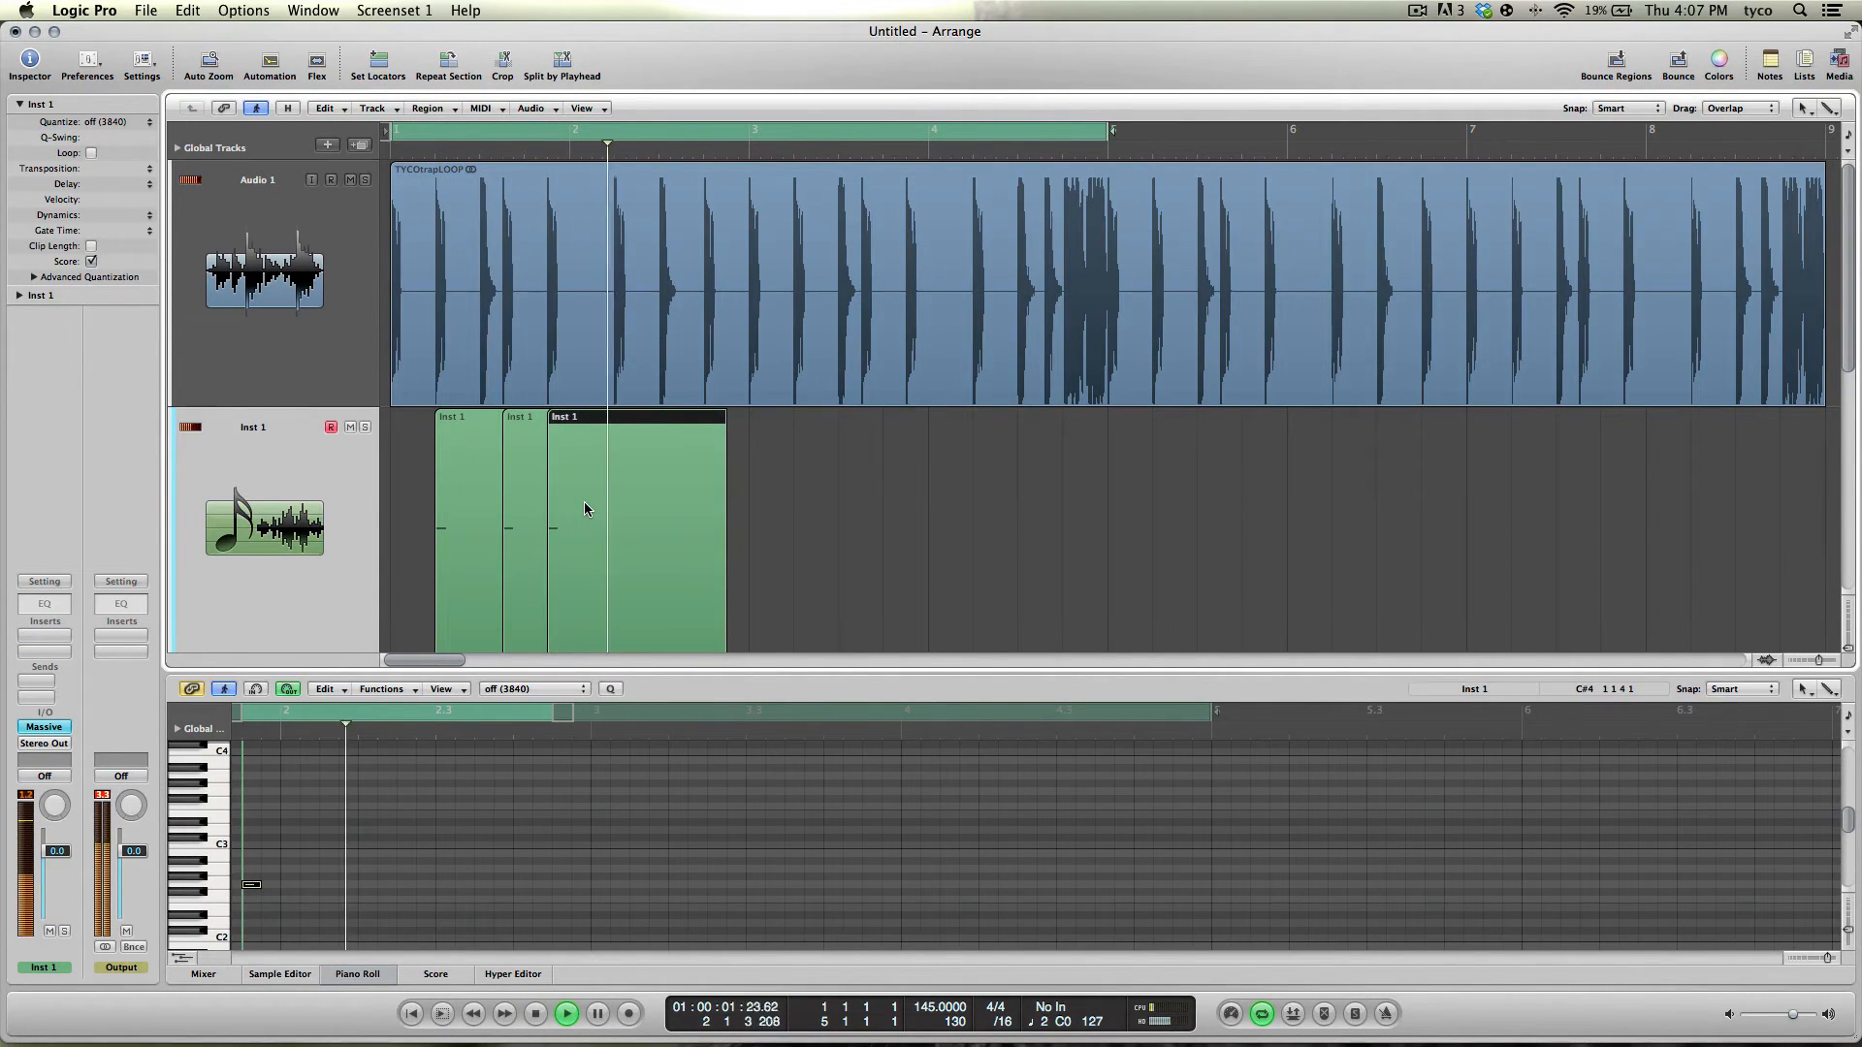
{"action": "key", "text": "space"}
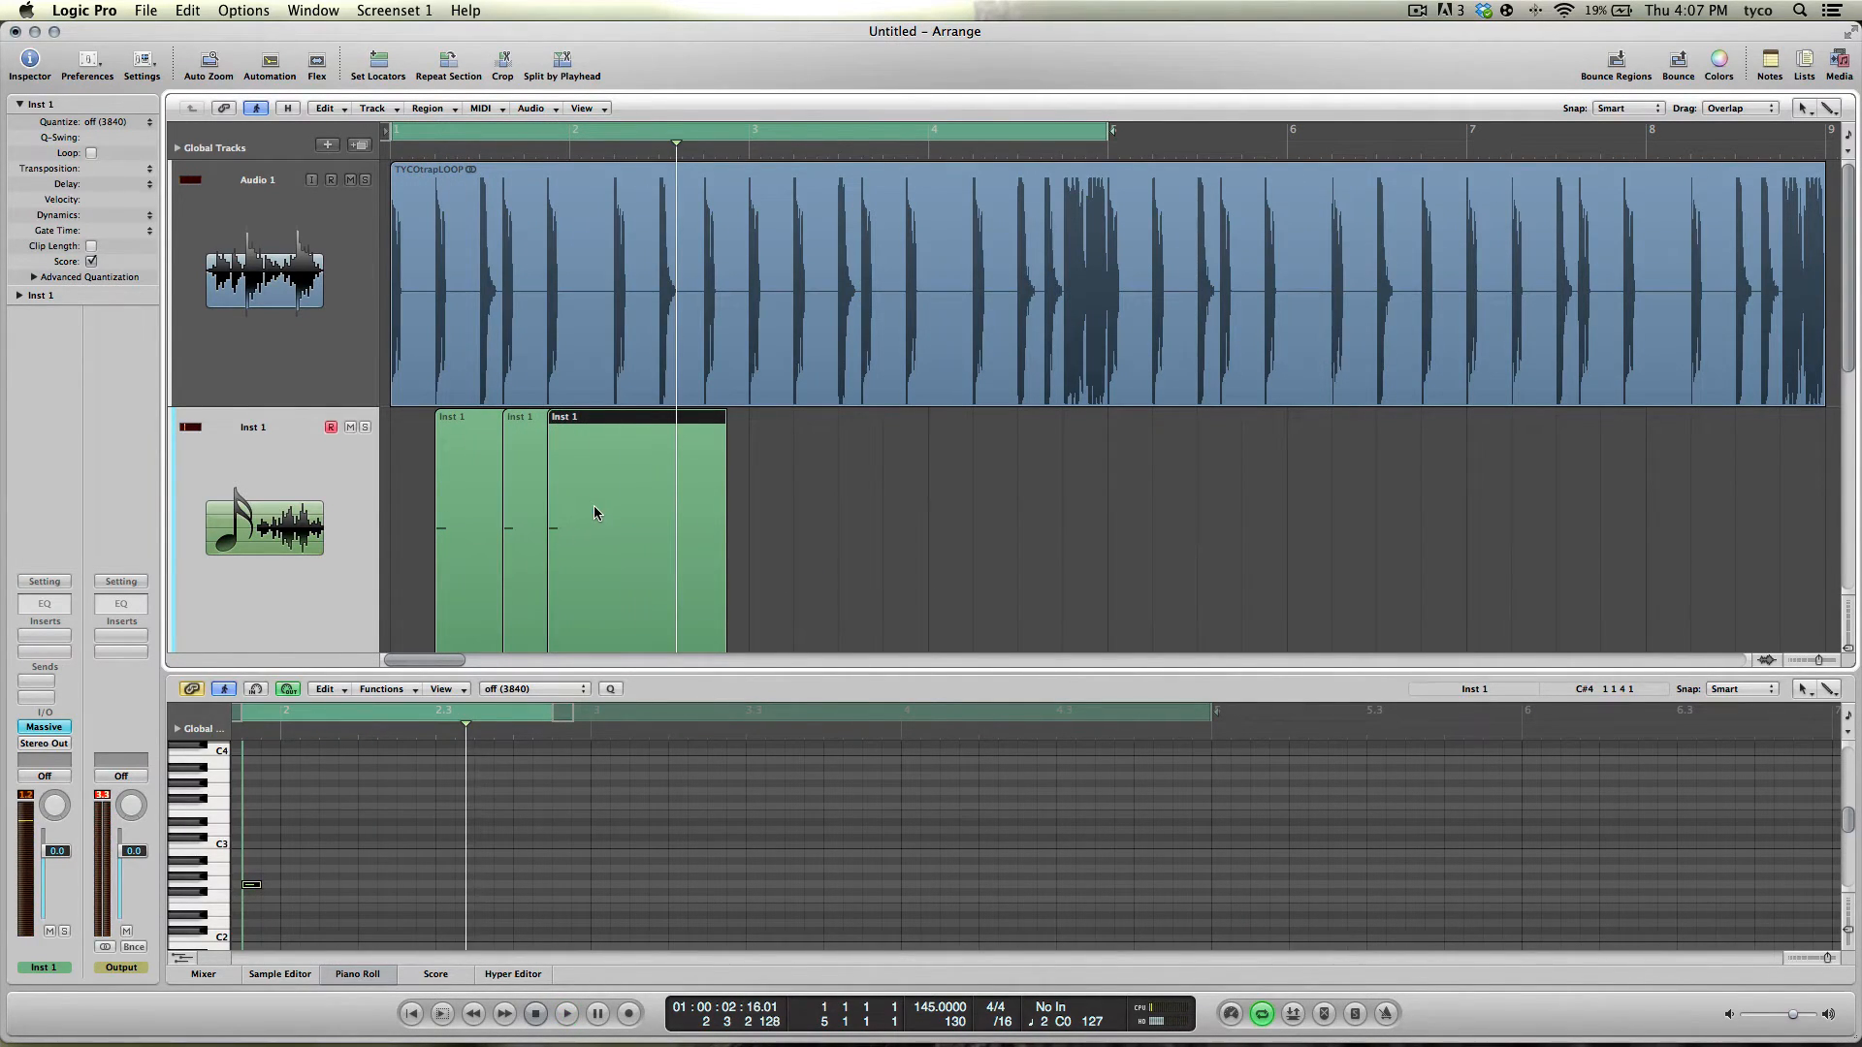
{"action": "left_click", "coordinate": [1420, 13]}
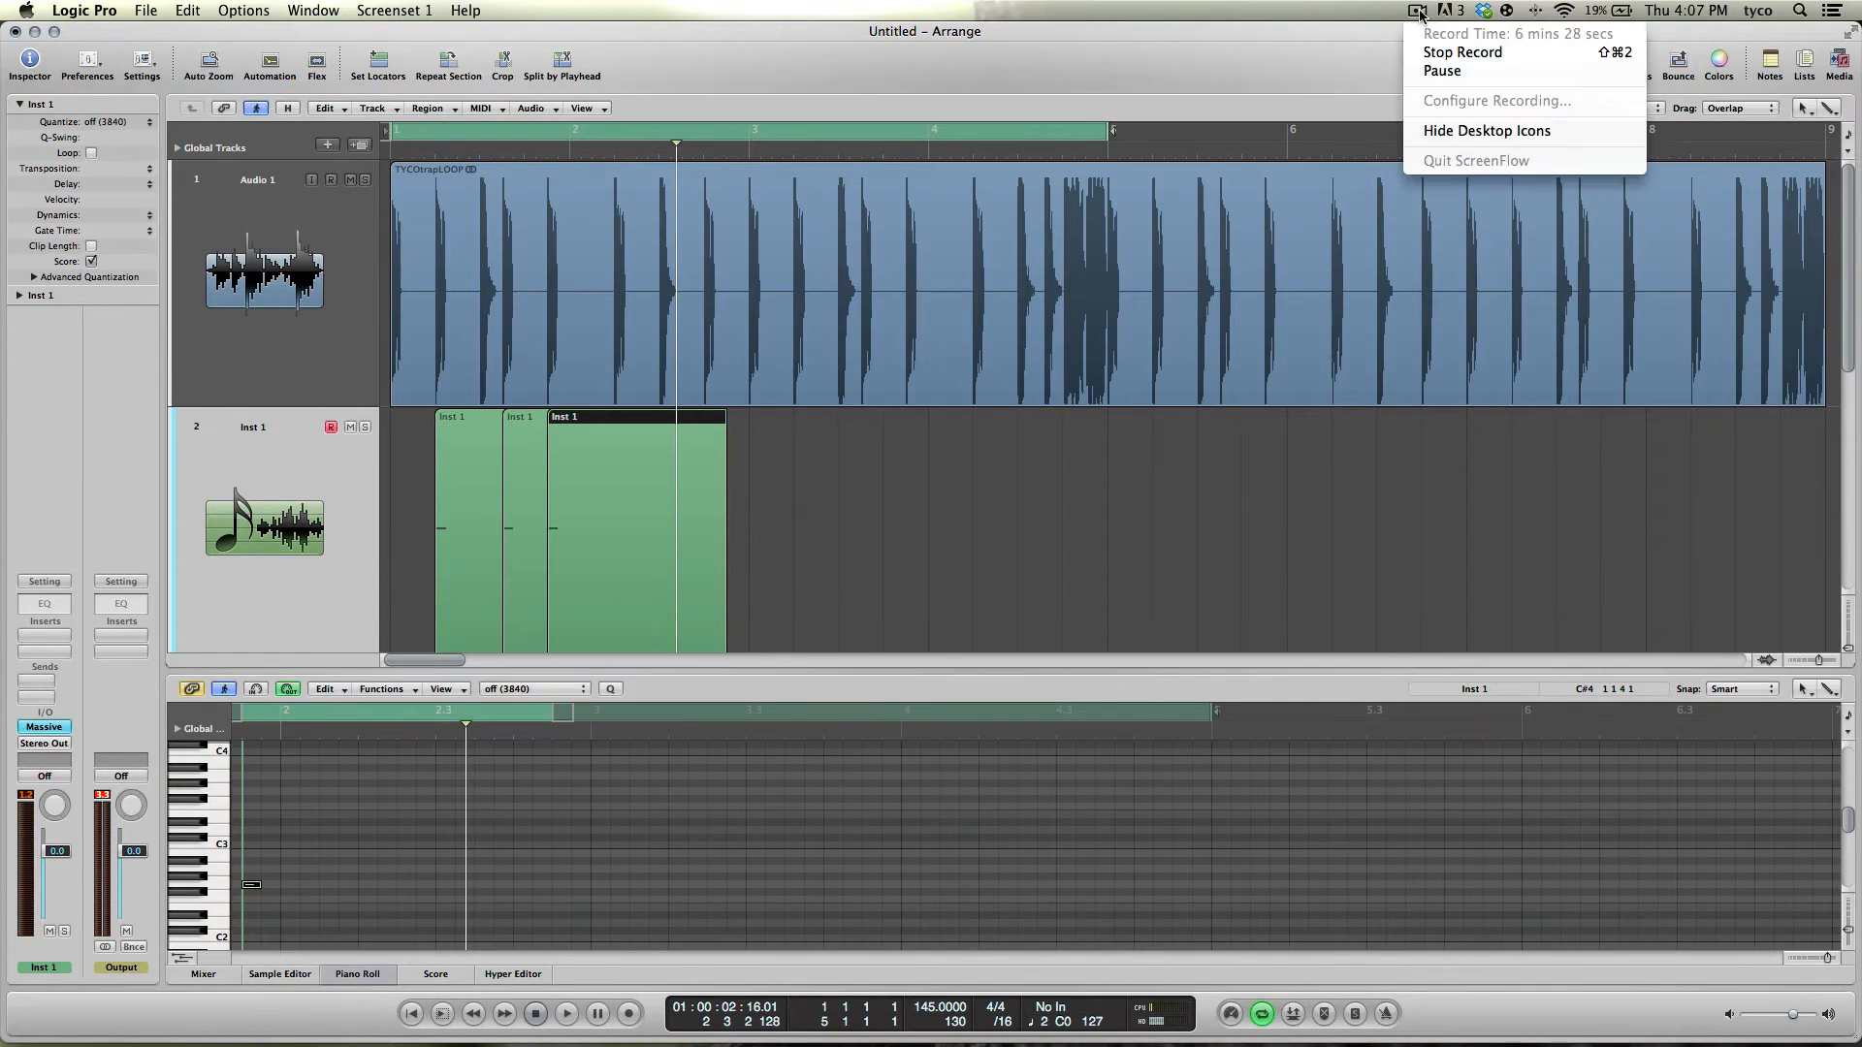
{"action": "left_click", "coordinate": [1453, 70]}
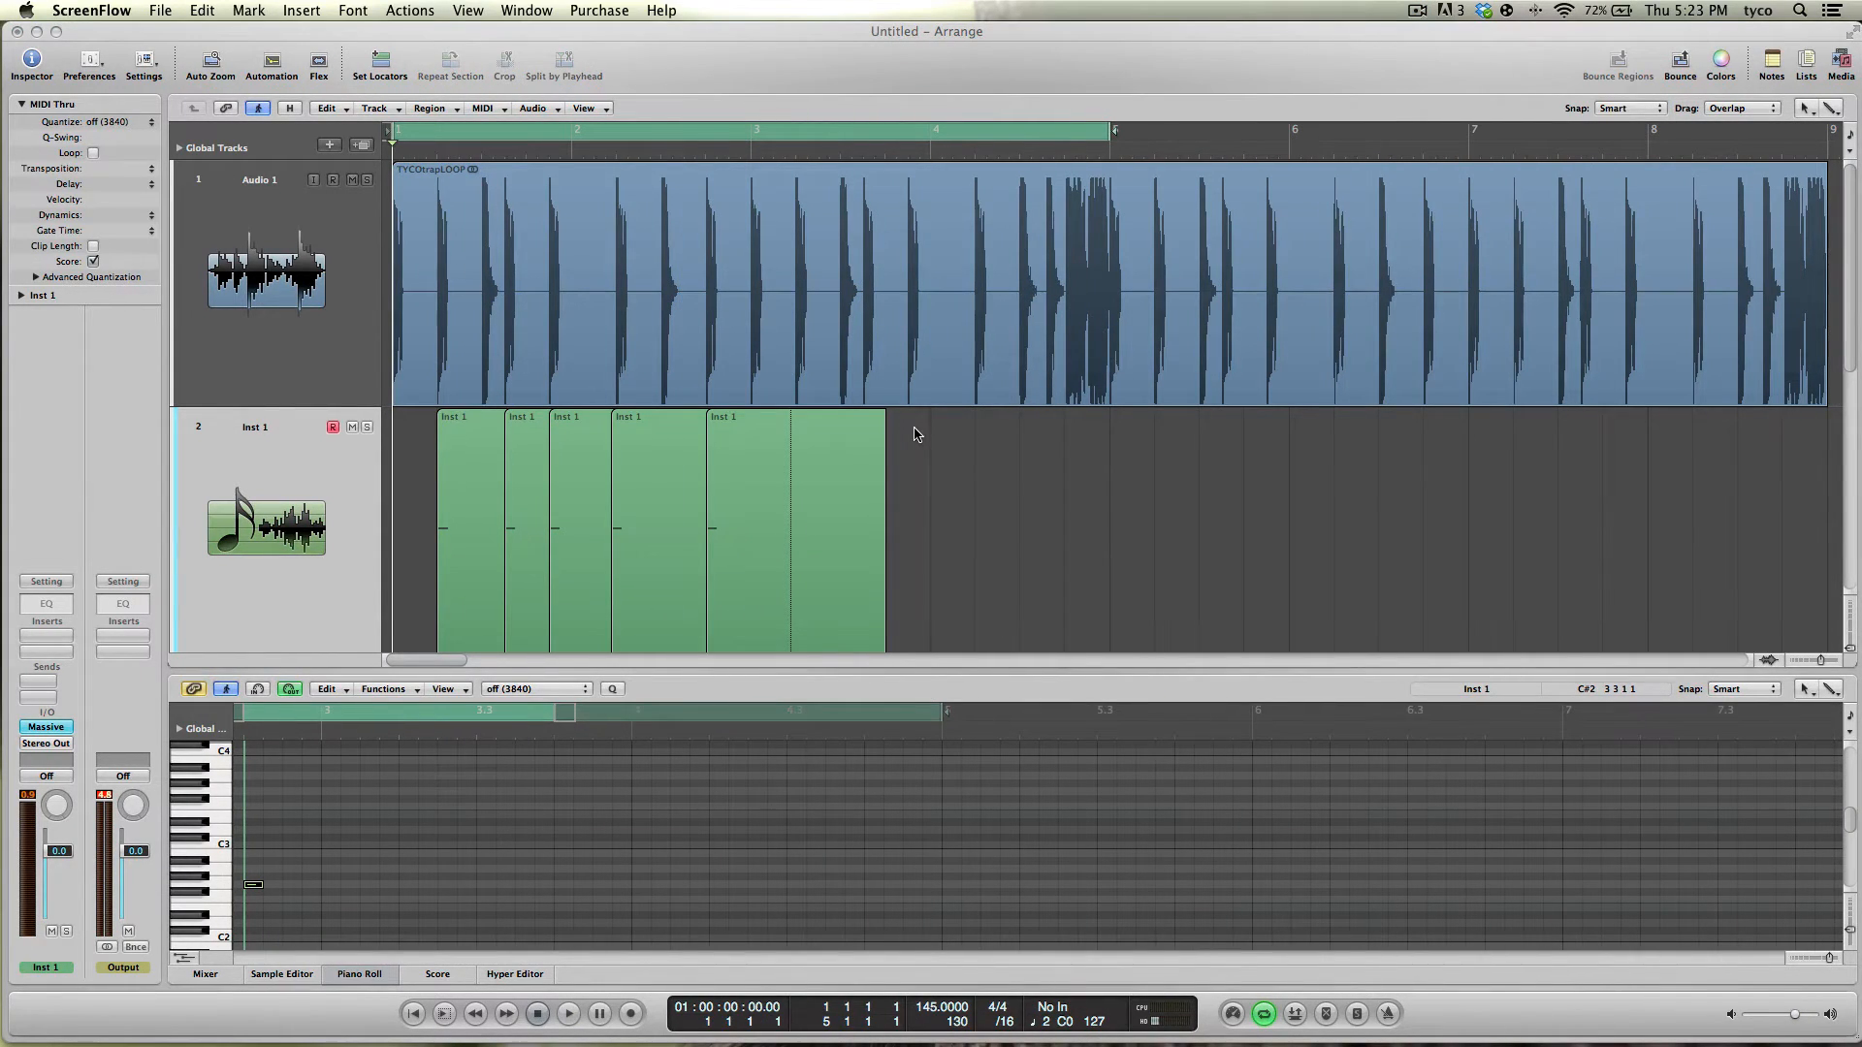
Step: Delete all the duplicated regions on Inst 1, keeping only the first one, and solo the track
{"action": "left_click_drag", "start_coordinate": [1107, 537], "coordinate": [694, 499]}
{"action": "key", "text": "Delete"}
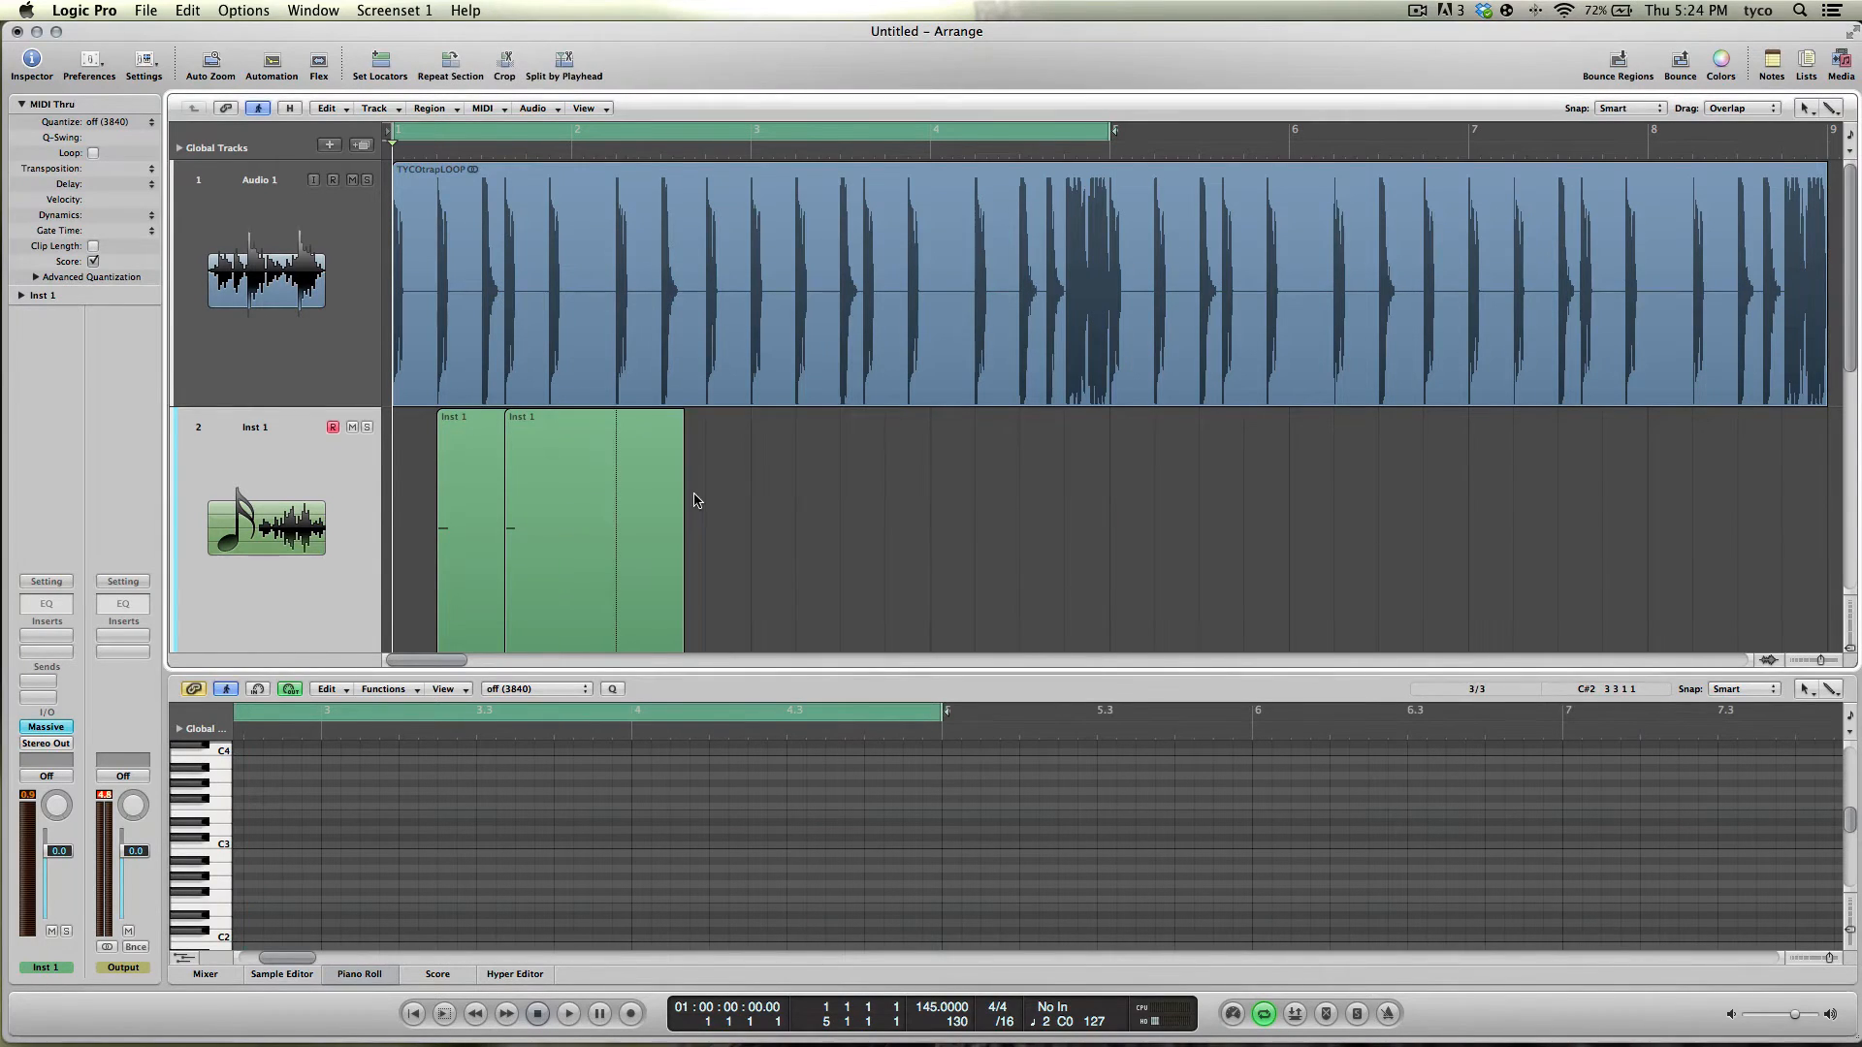
{"action": "left_click", "coordinate": [641, 523]}
{"action": "key", "text": "Delete"}
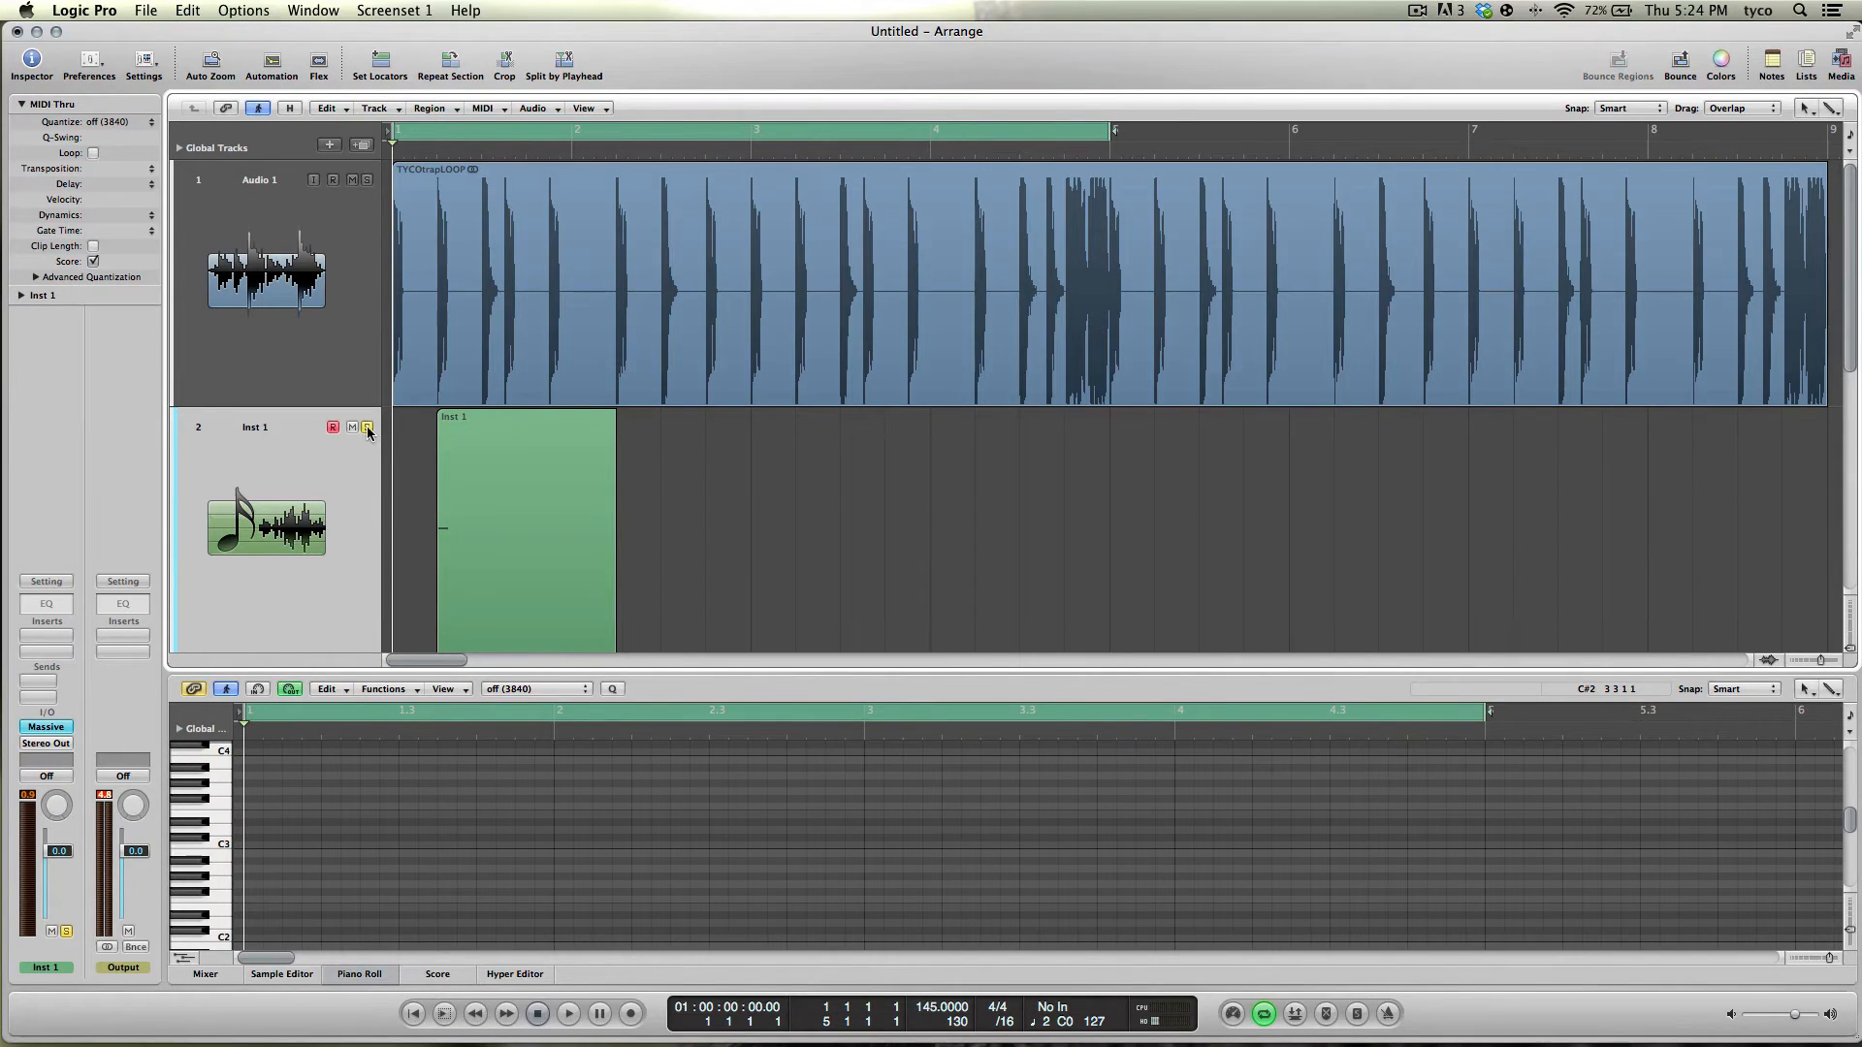
Step: Move the remaining Inst 1 region to the start of bar 1 and audition the soloed bass note
{"action": "left_click_drag", "start_coordinate": [462, 467], "coordinate": [417, 465]}
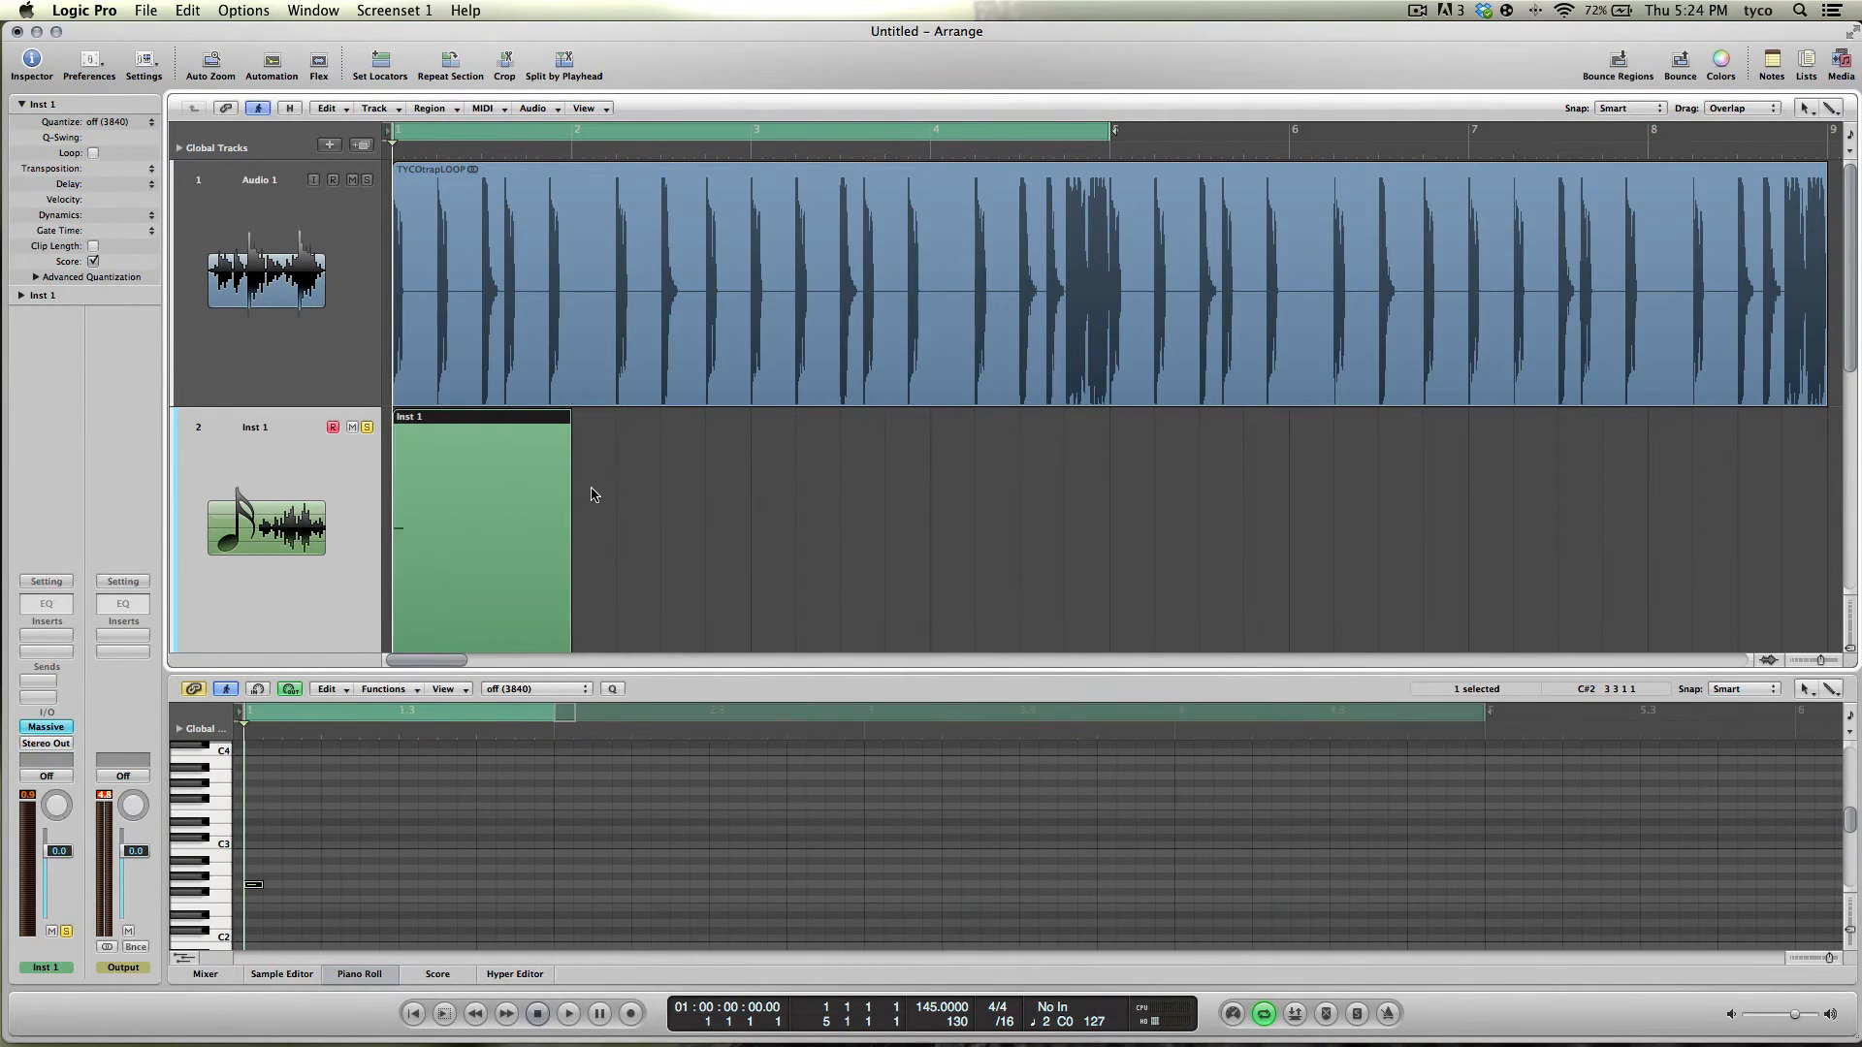
{"action": "key", "text": "space"}
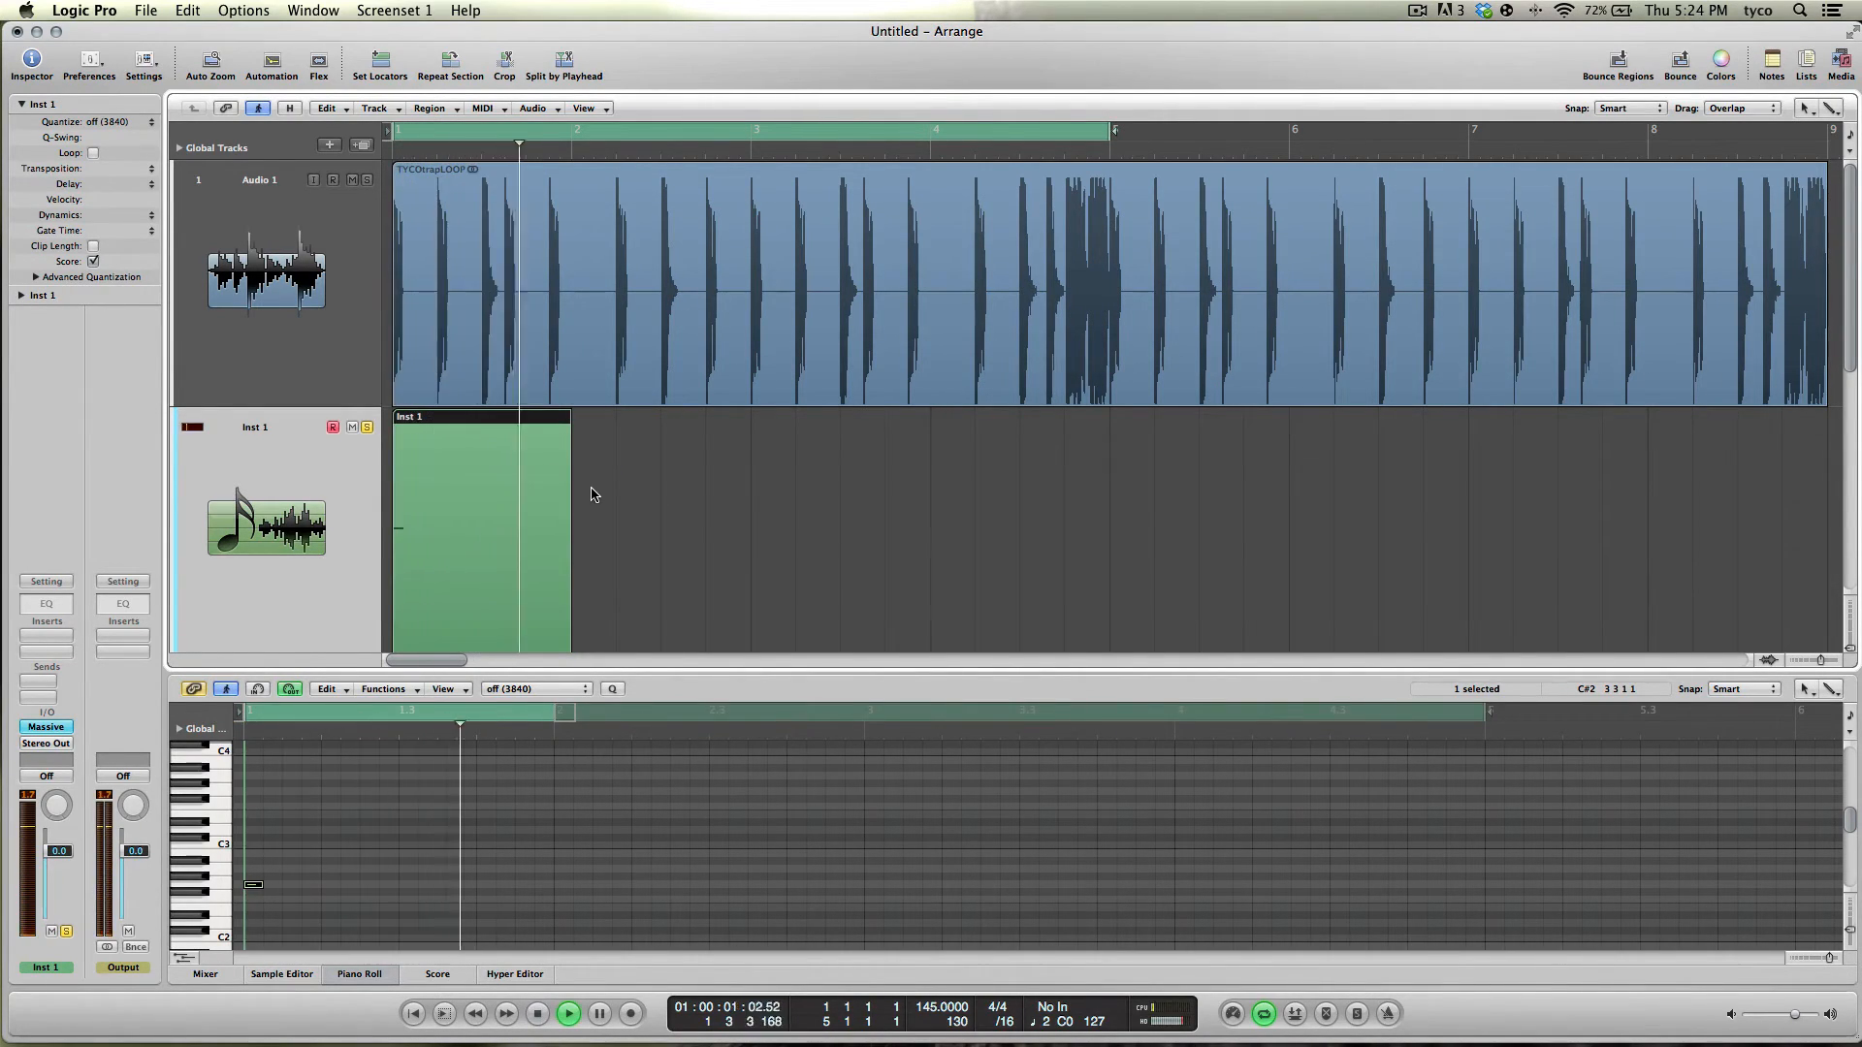
{"action": "key", "text": "space"}
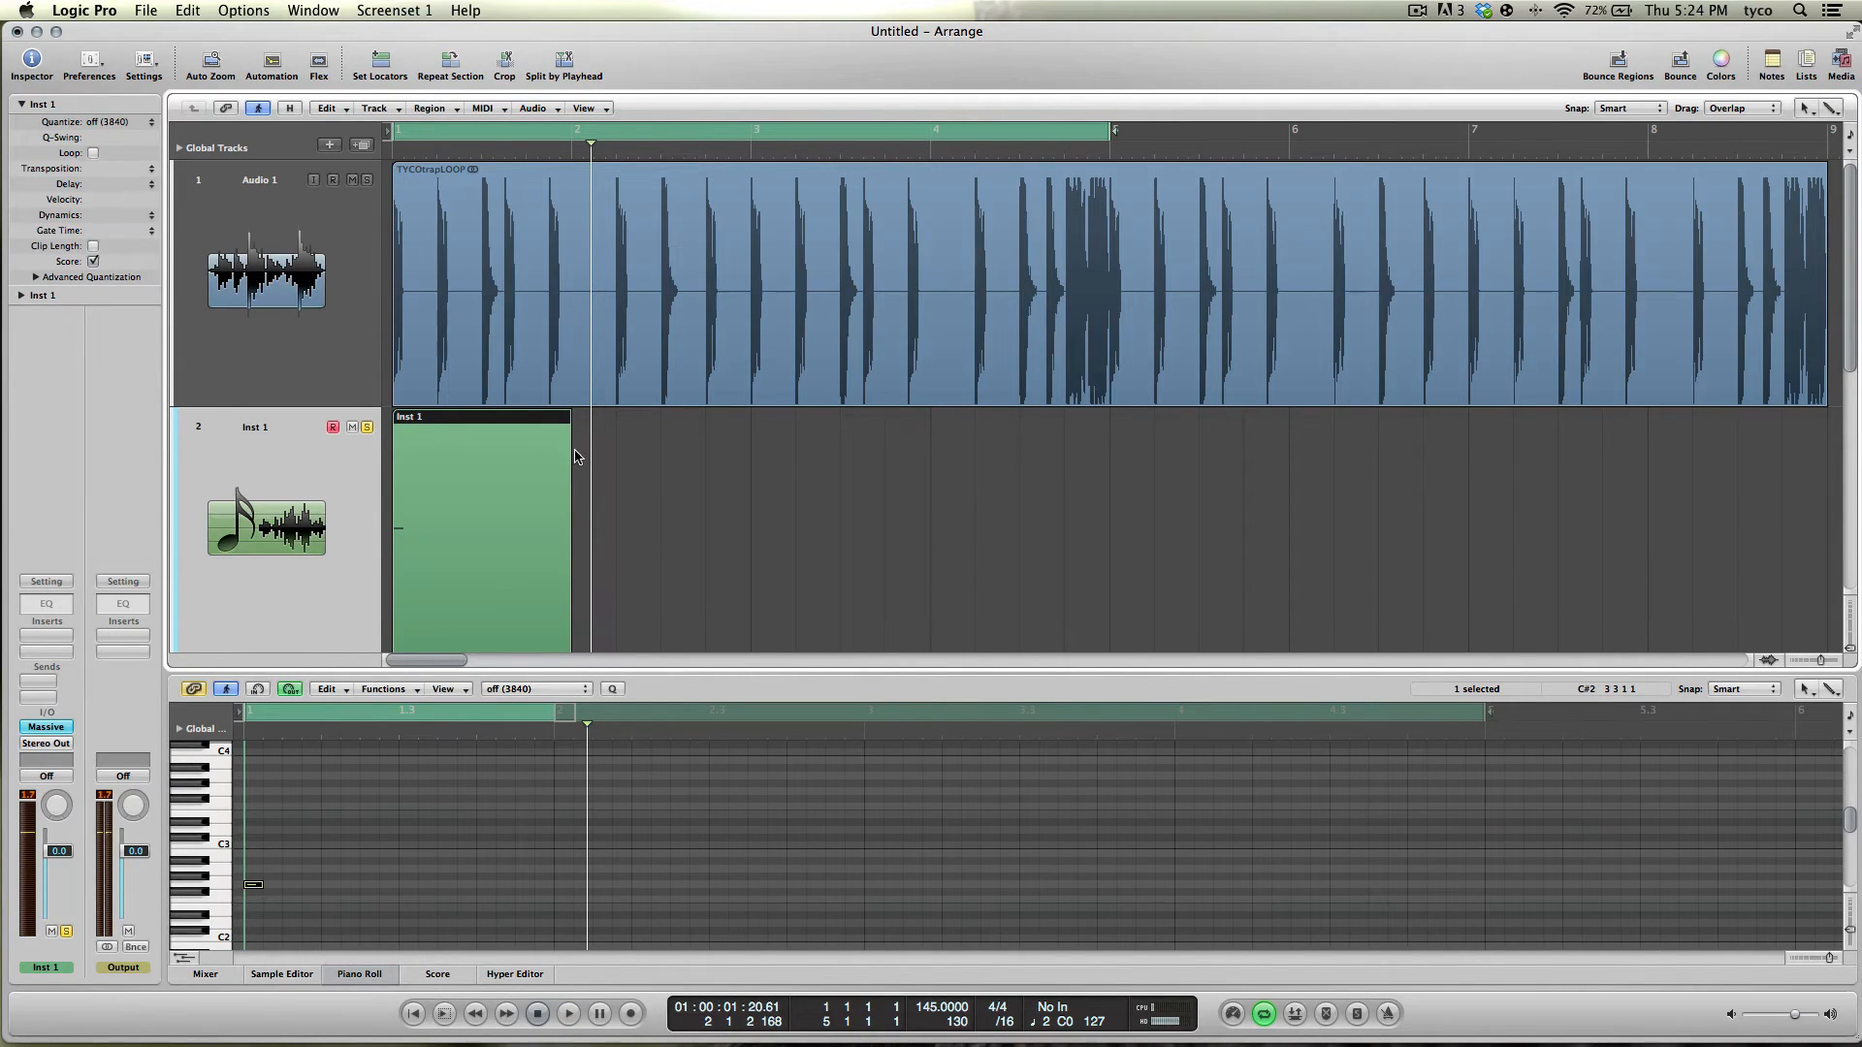
Step: Bounce the soloed bass over bars 1 to 5 offline as a 24-bit PCM Wave file named bassSample
{"action": "left_click", "coordinate": [1679, 64]}
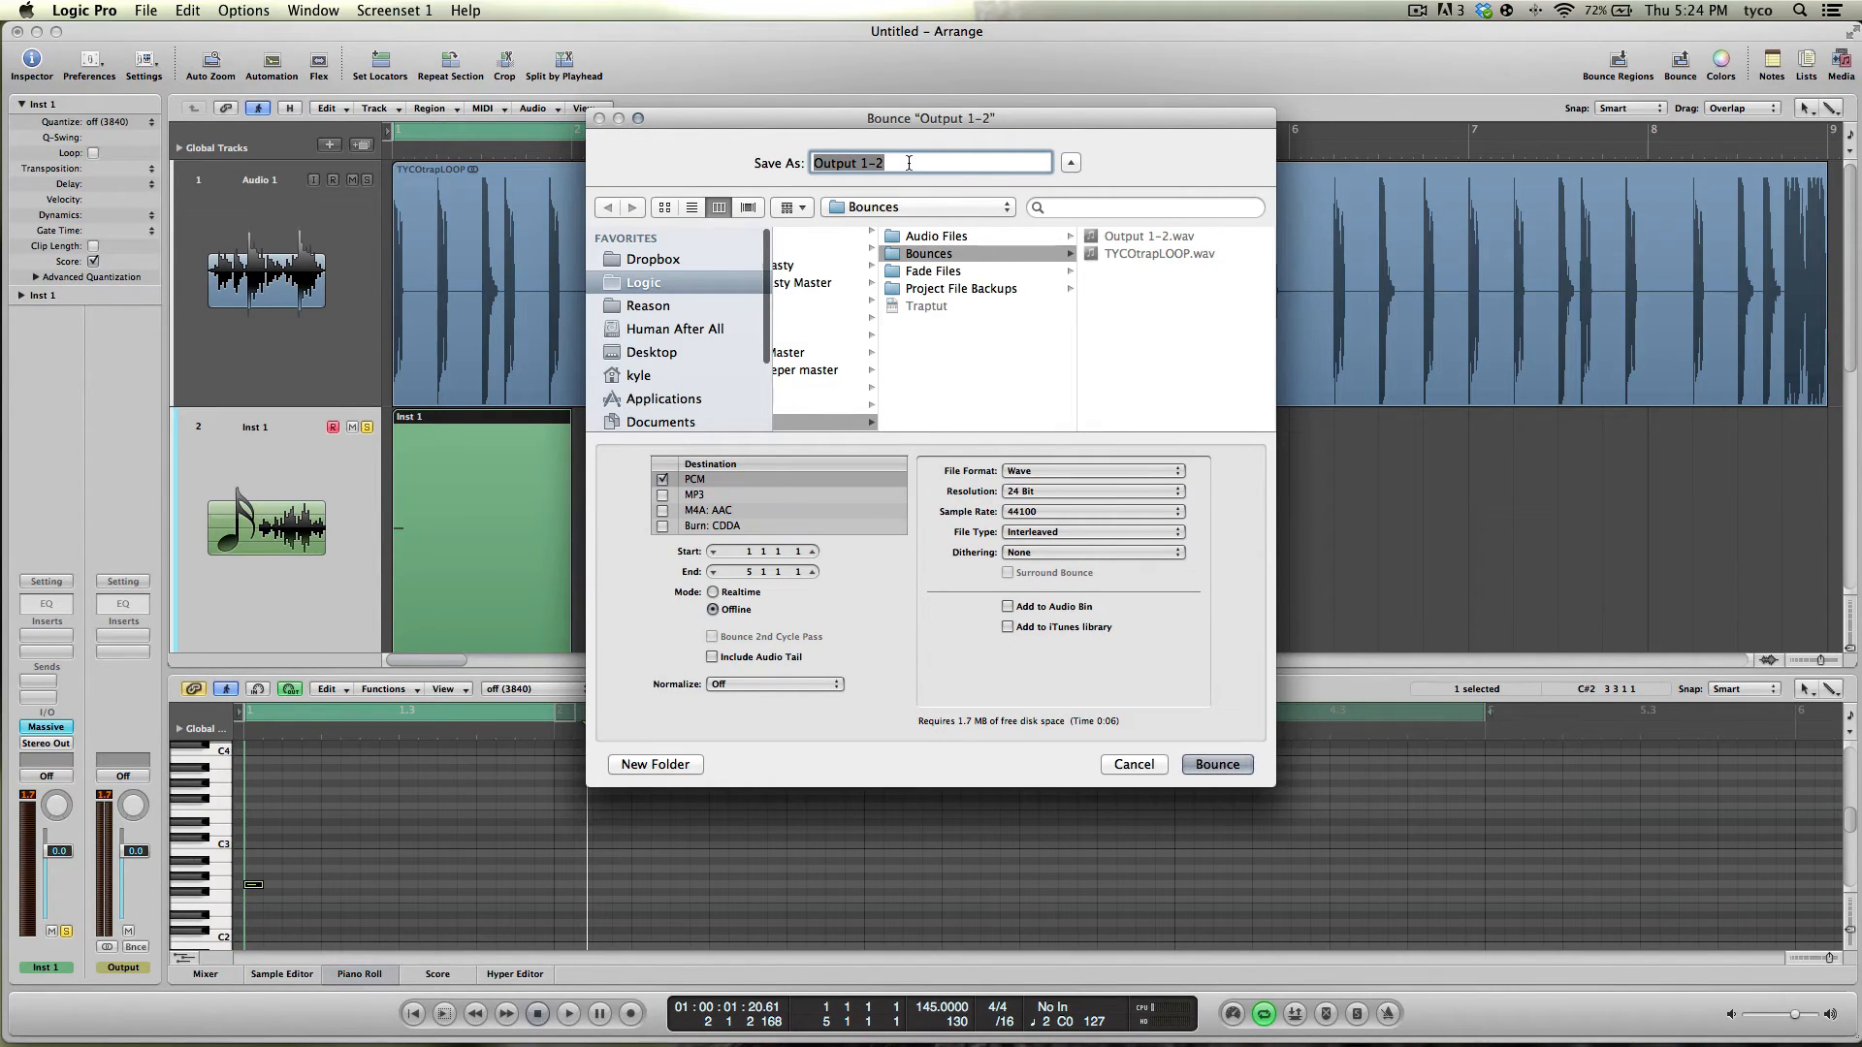
{"action": "type", "text": "bassSample"}
{"action": "left_click", "coordinate": [1212, 764]}
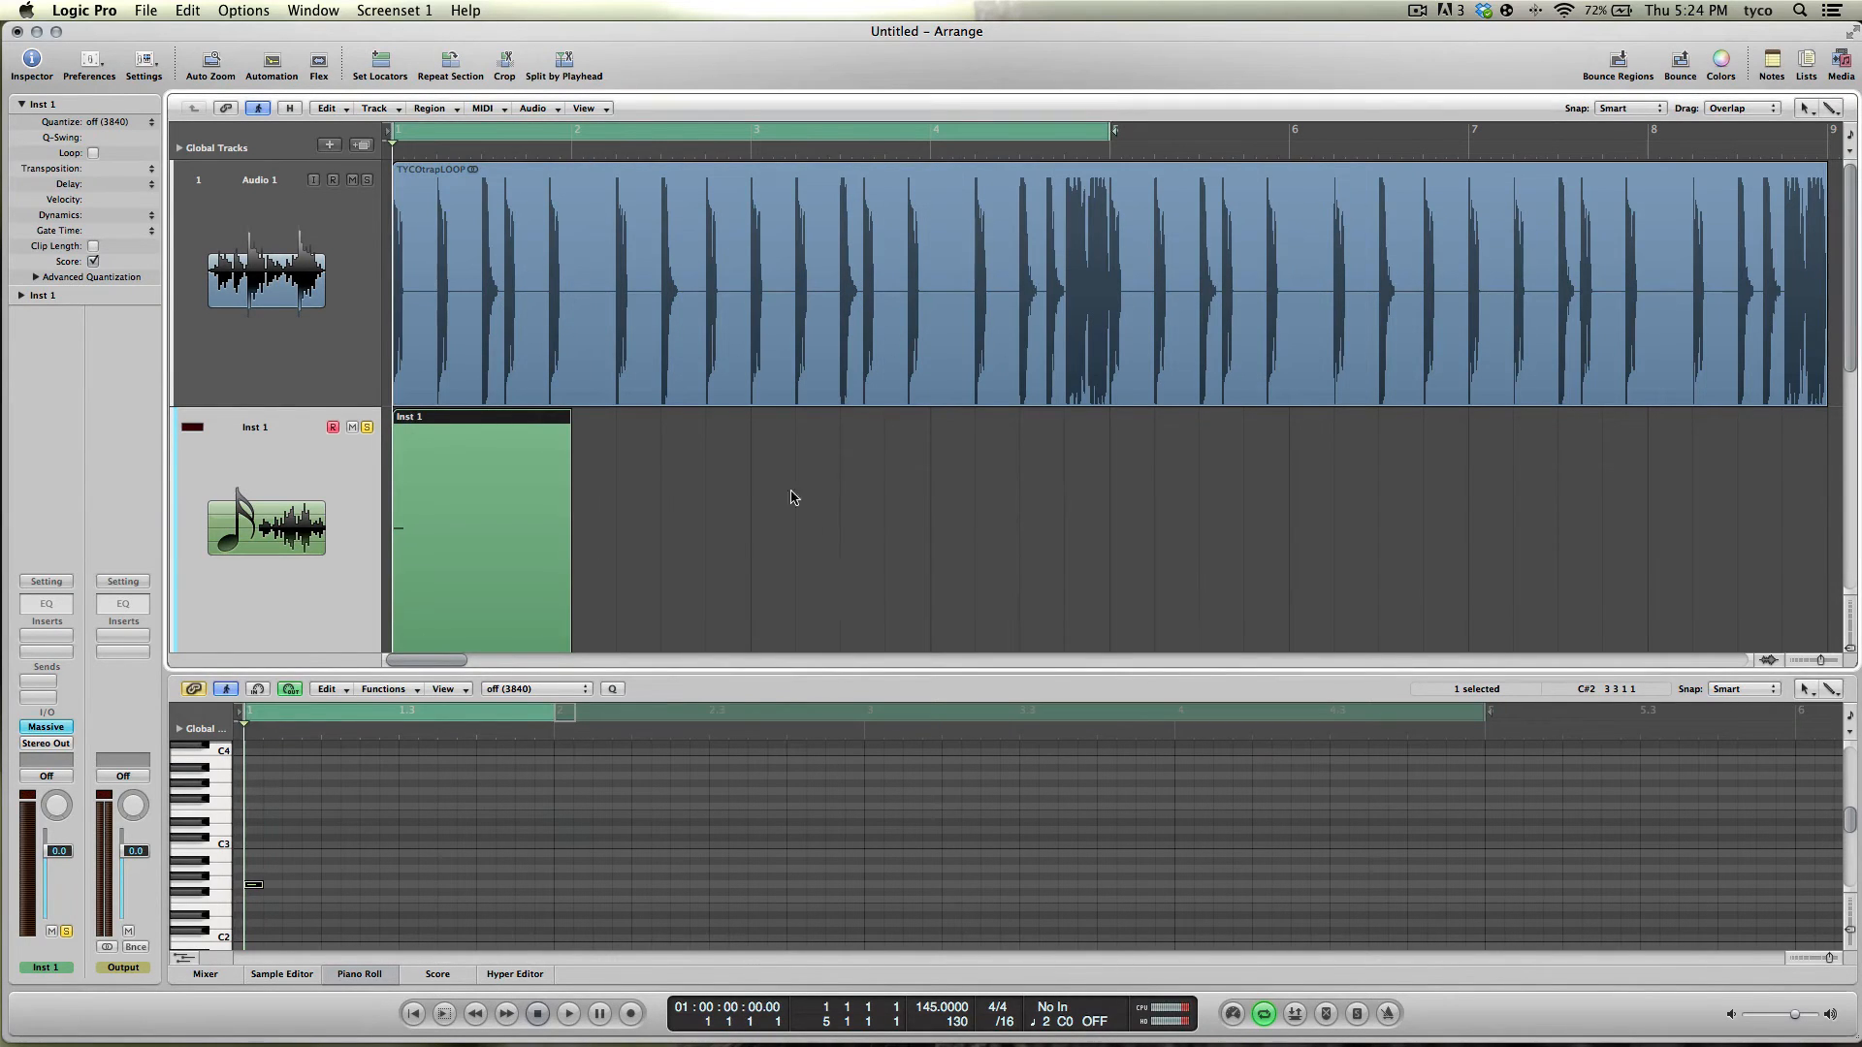
Step: Take the Inst 1 track out of solo and mute it
{"action": "scroll", "coordinate": [425, 474], "scroll_direction": "down", "scroll_amount": 3}
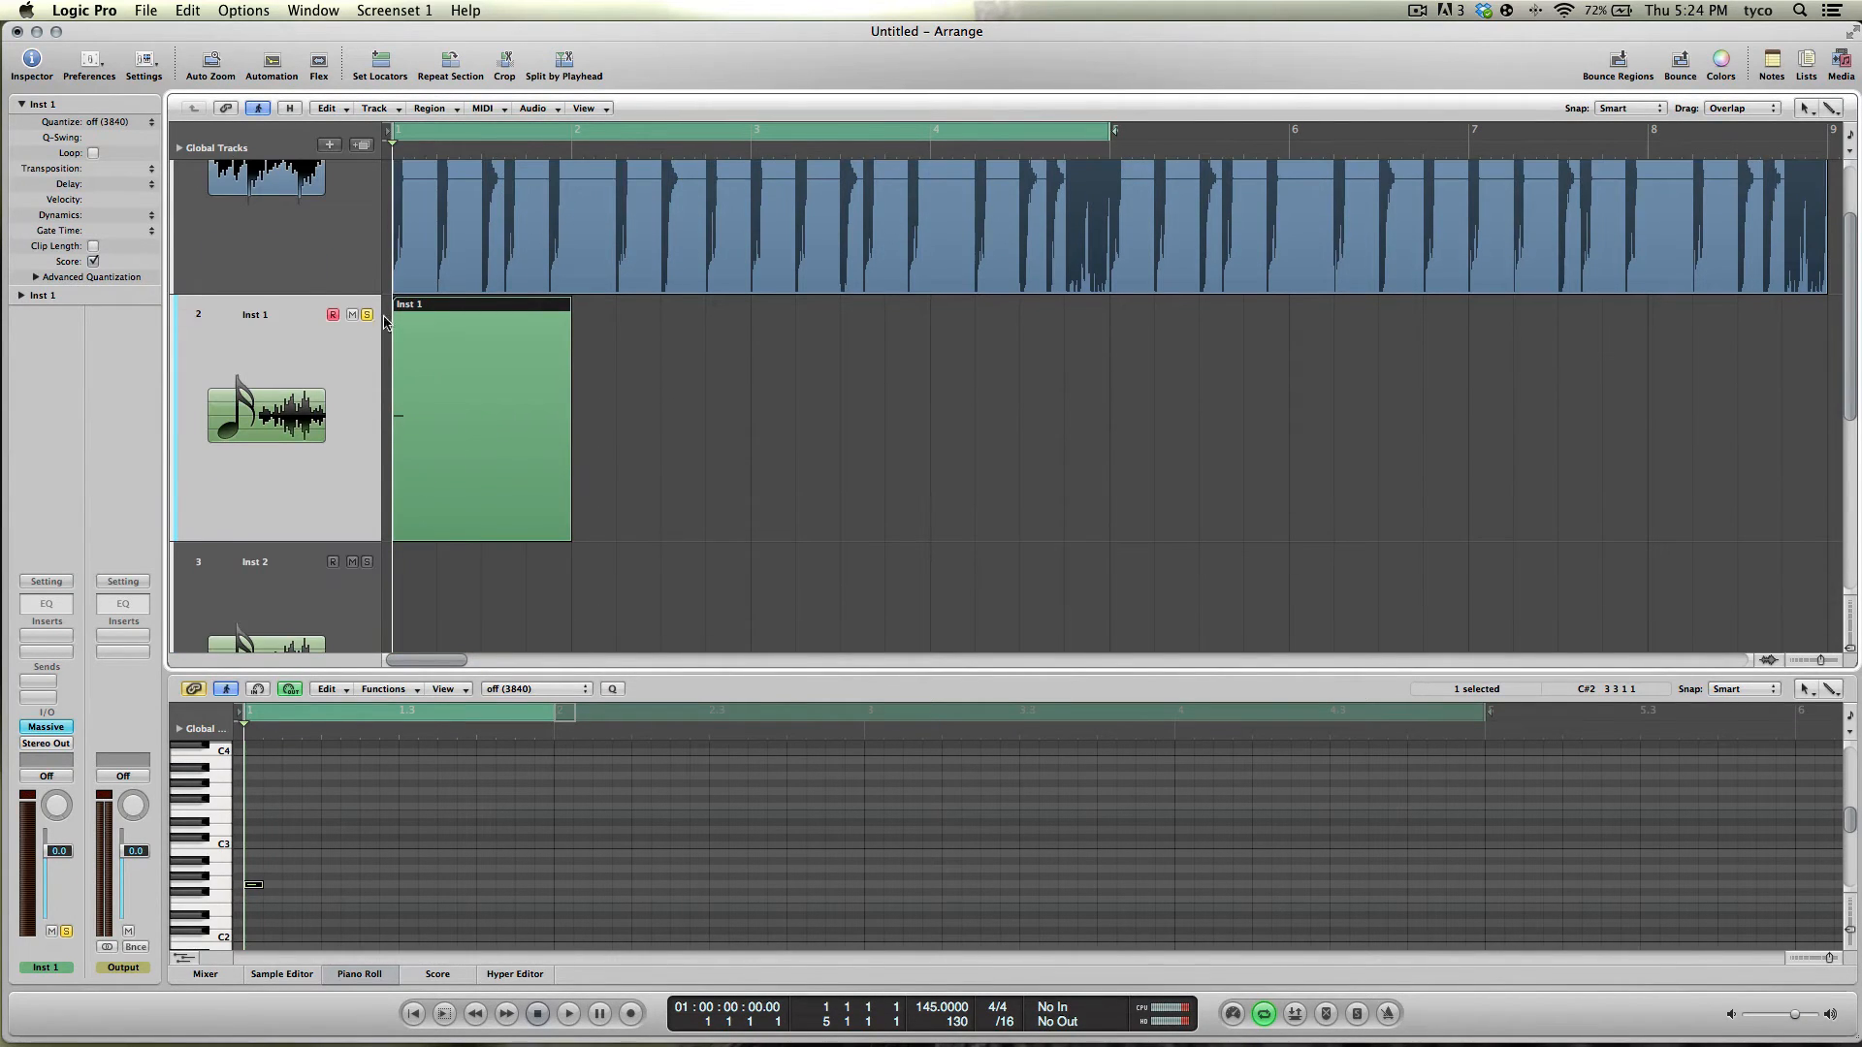
{"action": "left_click", "coordinate": [351, 315]}
{"action": "scroll", "coordinate": [321, 398], "scroll_direction": "up", "scroll_amount": 3}
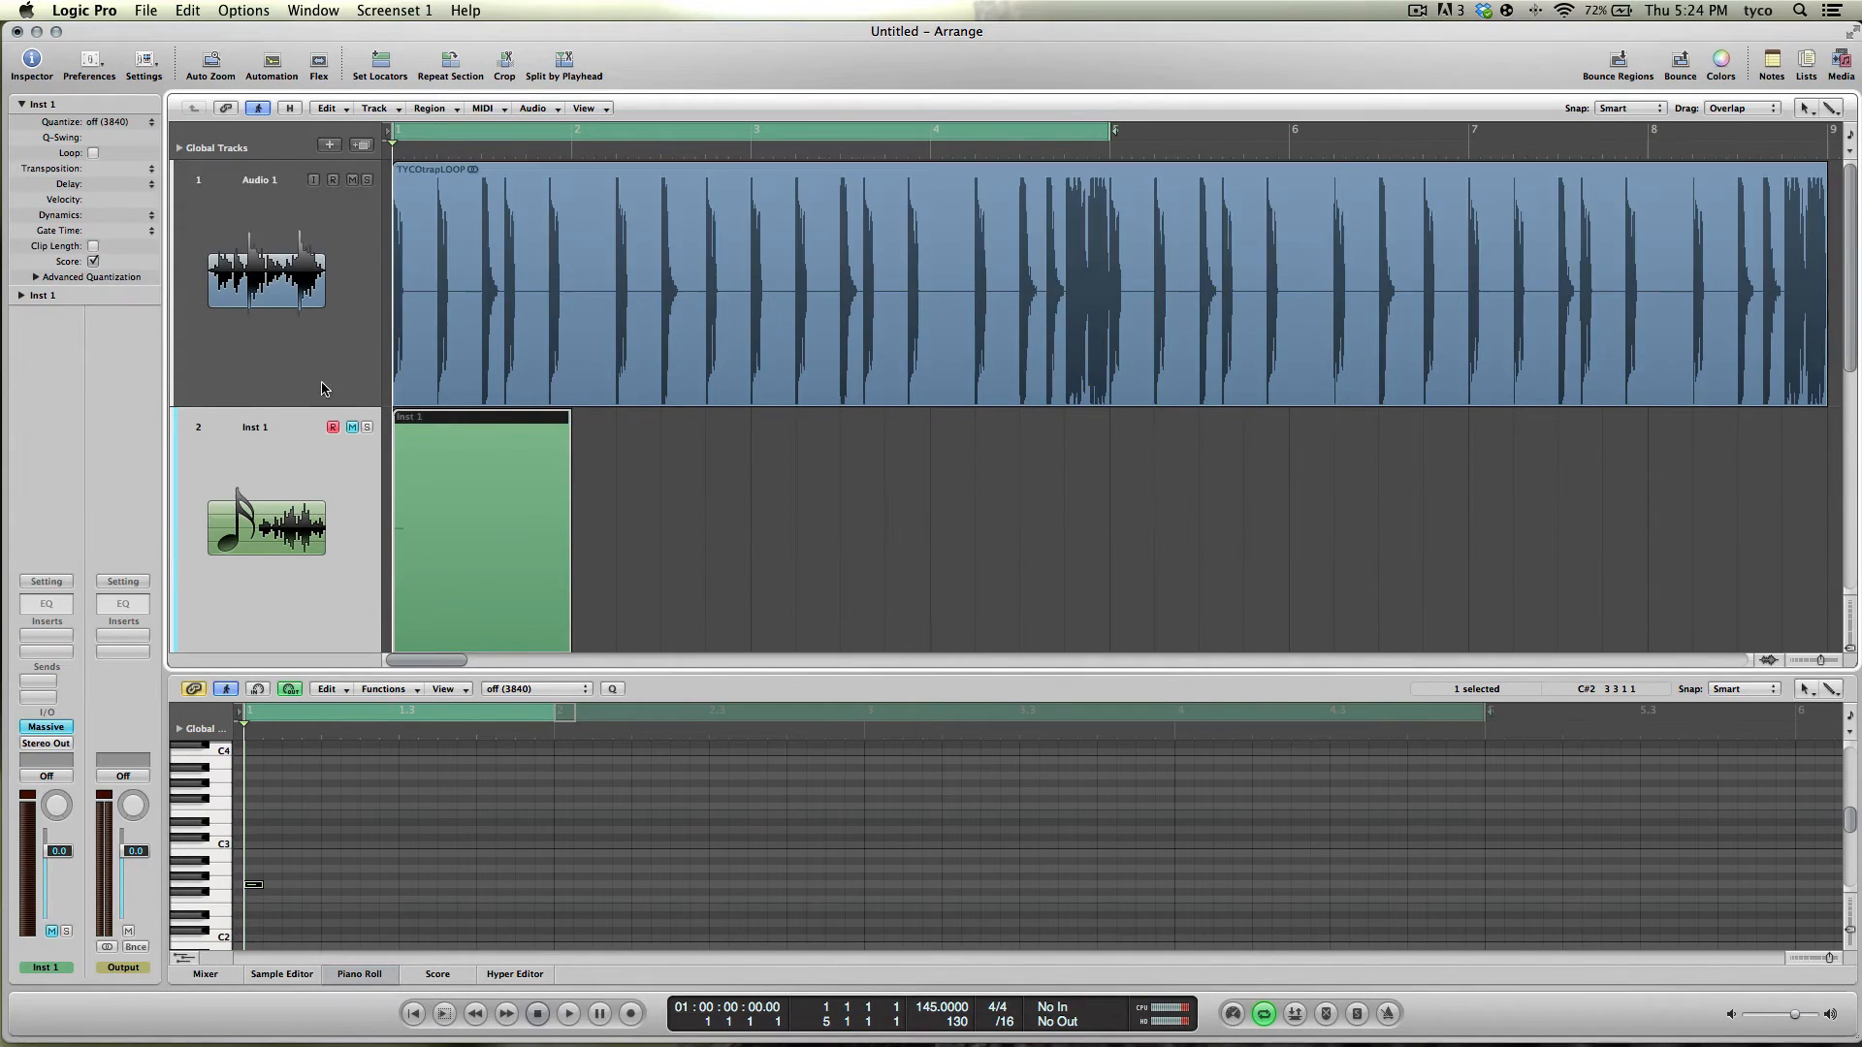
Step: Create one new mono audio track directly below Audio 1, with Input 1 and Output 1-2
{"action": "left_click", "coordinate": [307, 312]}
{"action": "left_click", "coordinate": [330, 148]}
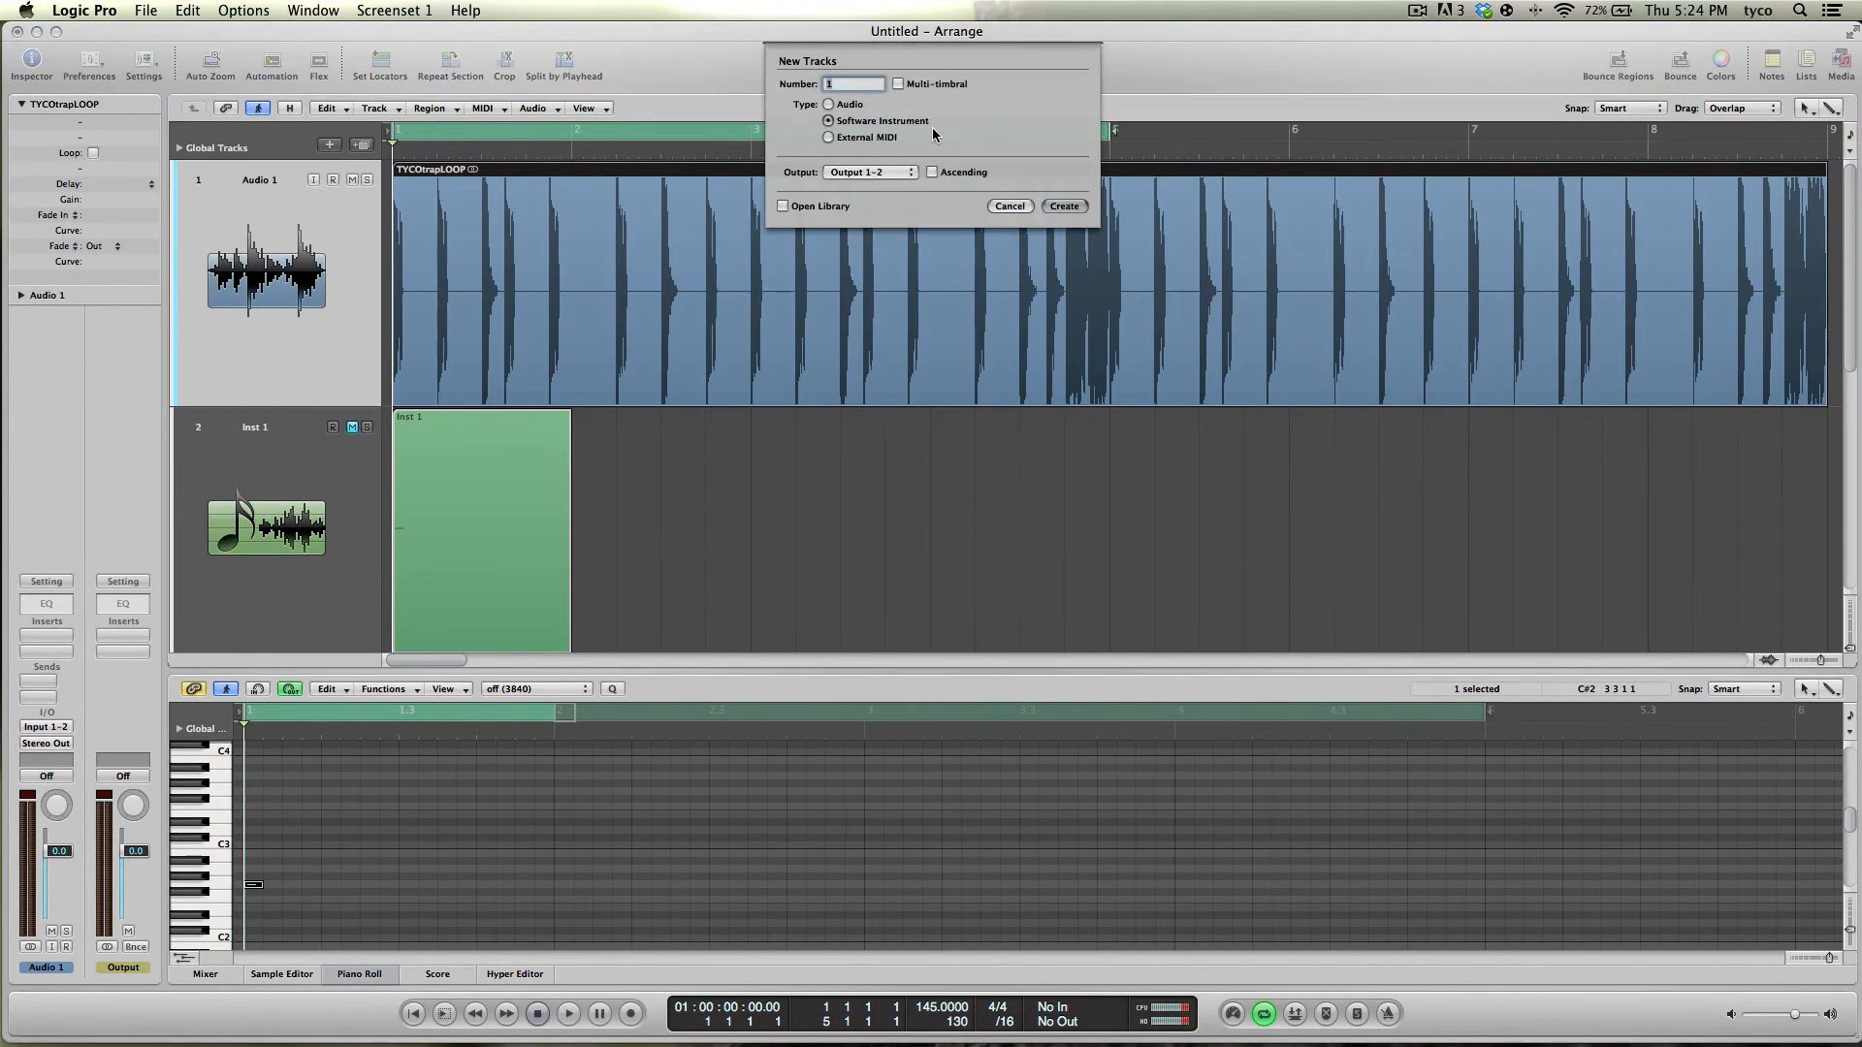
{"action": "left_click", "coordinate": [830, 105]}
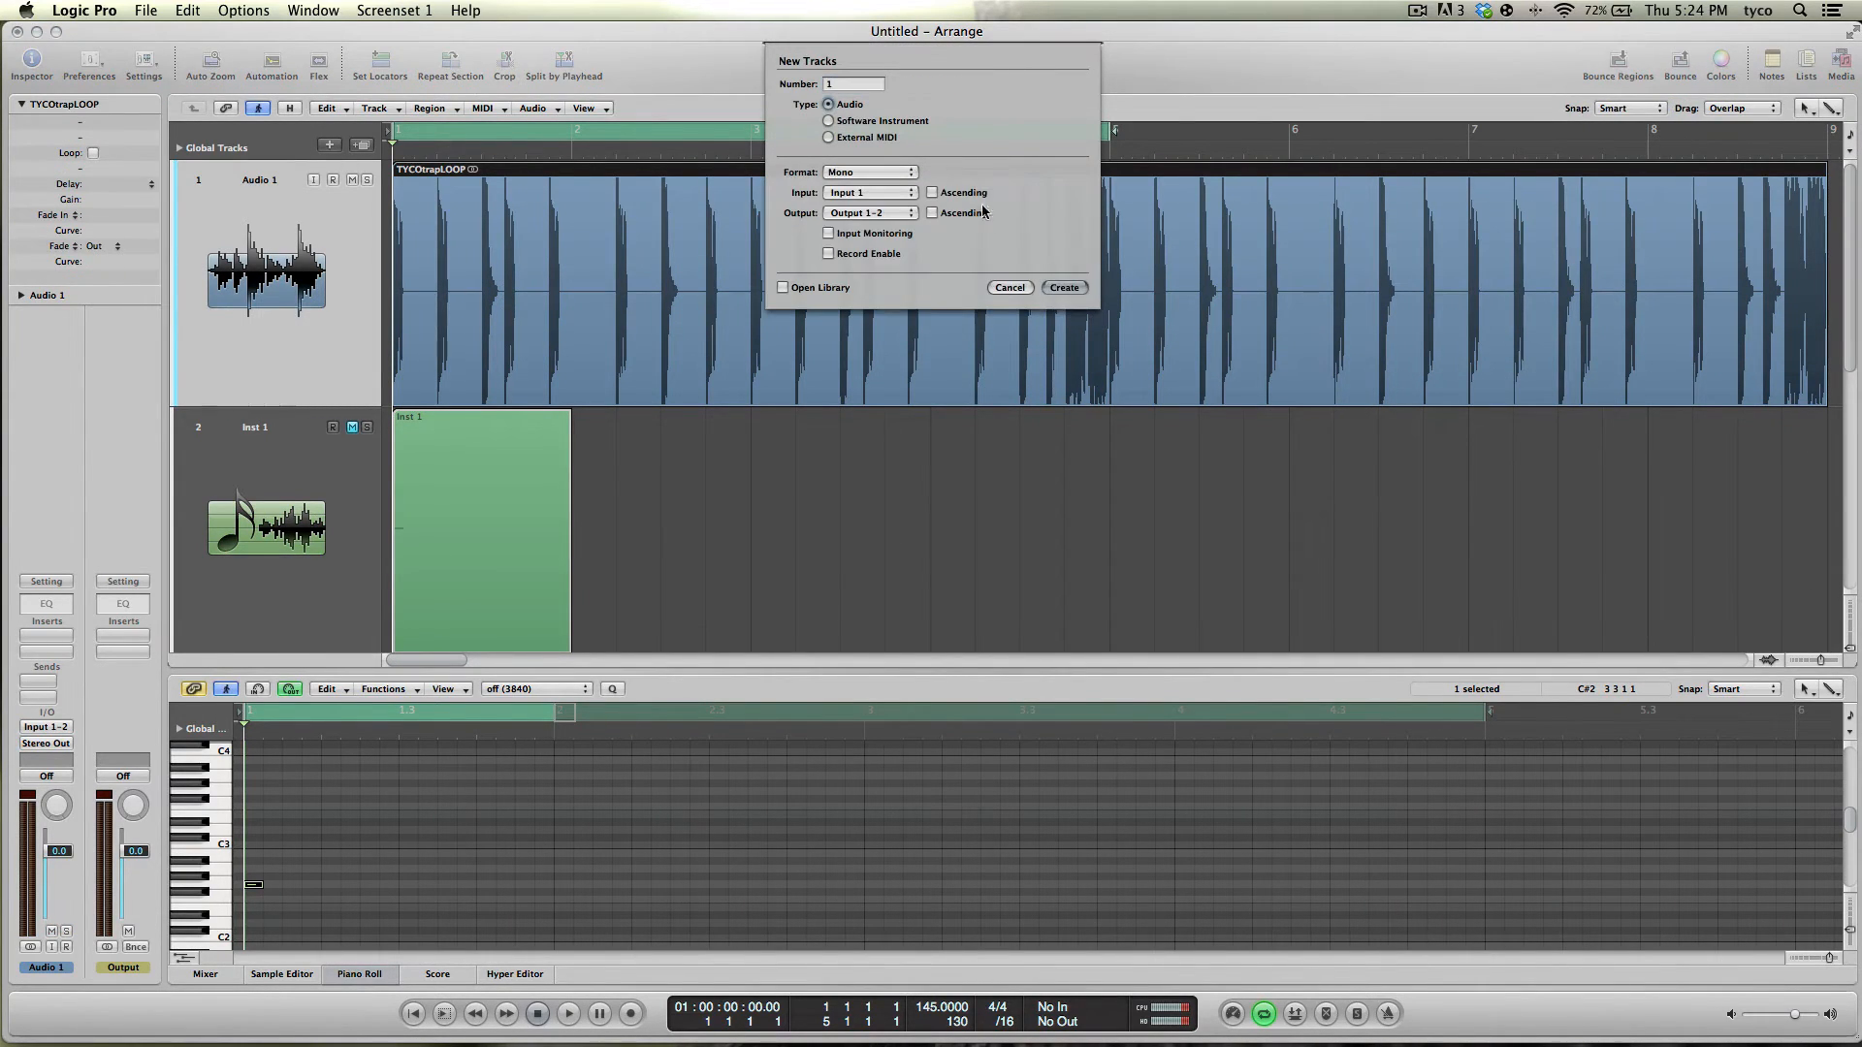
{"action": "left_click", "coordinate": [1065, 288]}
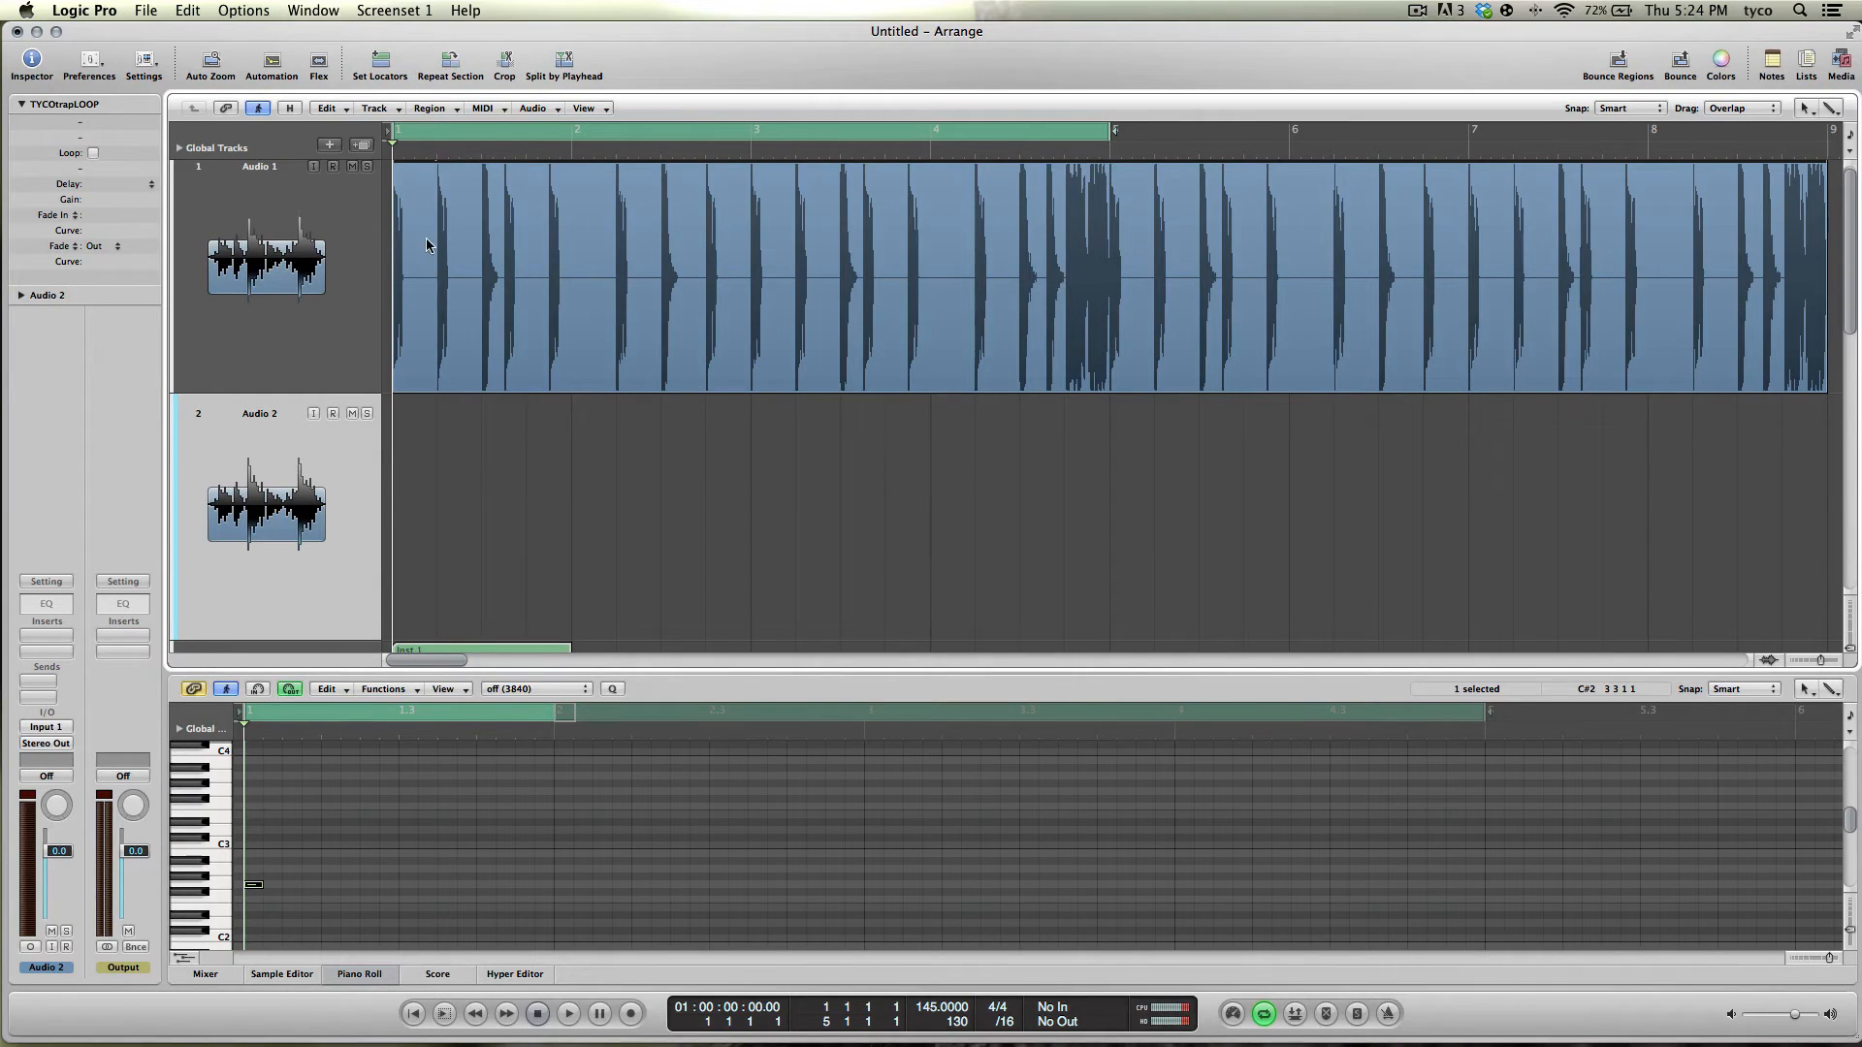
Step: Preview bassSample.wav from the Bounces folder, import it onto Audio 2 at bar 1, and audition the track soloed
{"action": "left_click", "coordinate": [146, 10]}
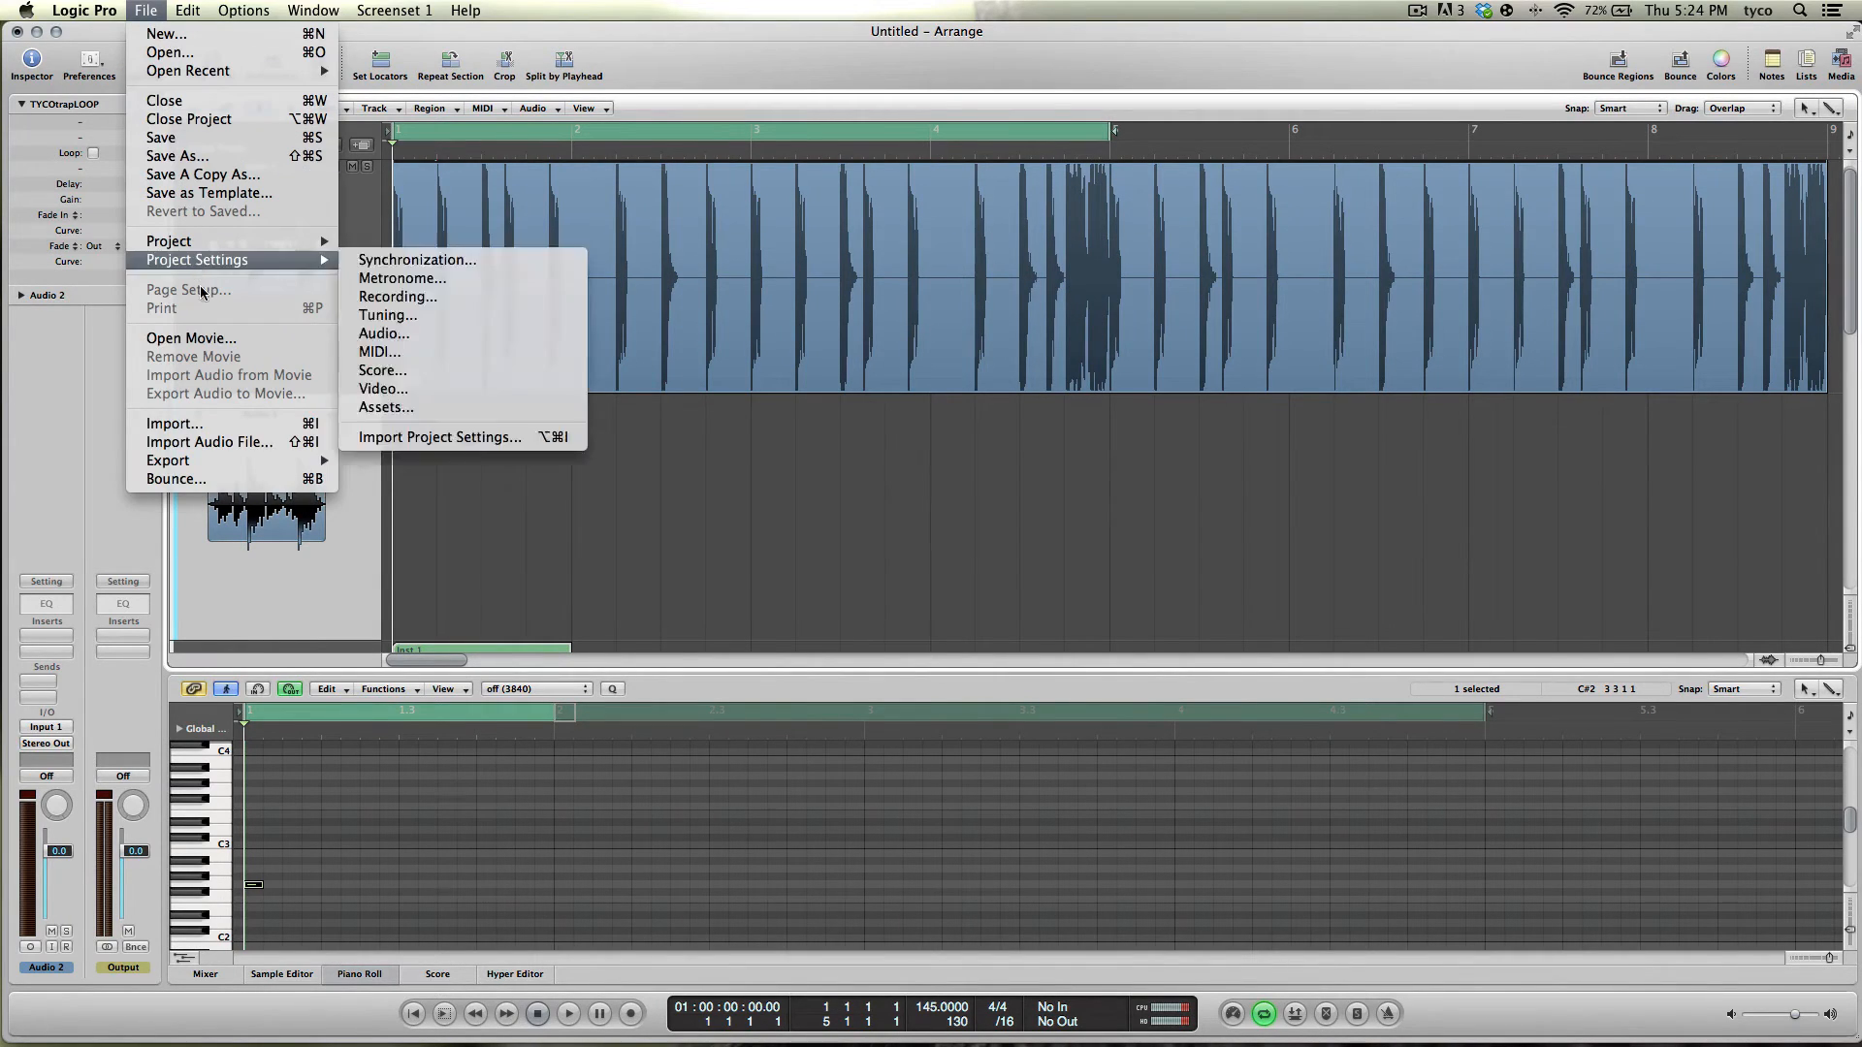
{"action": "left_click", "coordinate": [211, 443]}
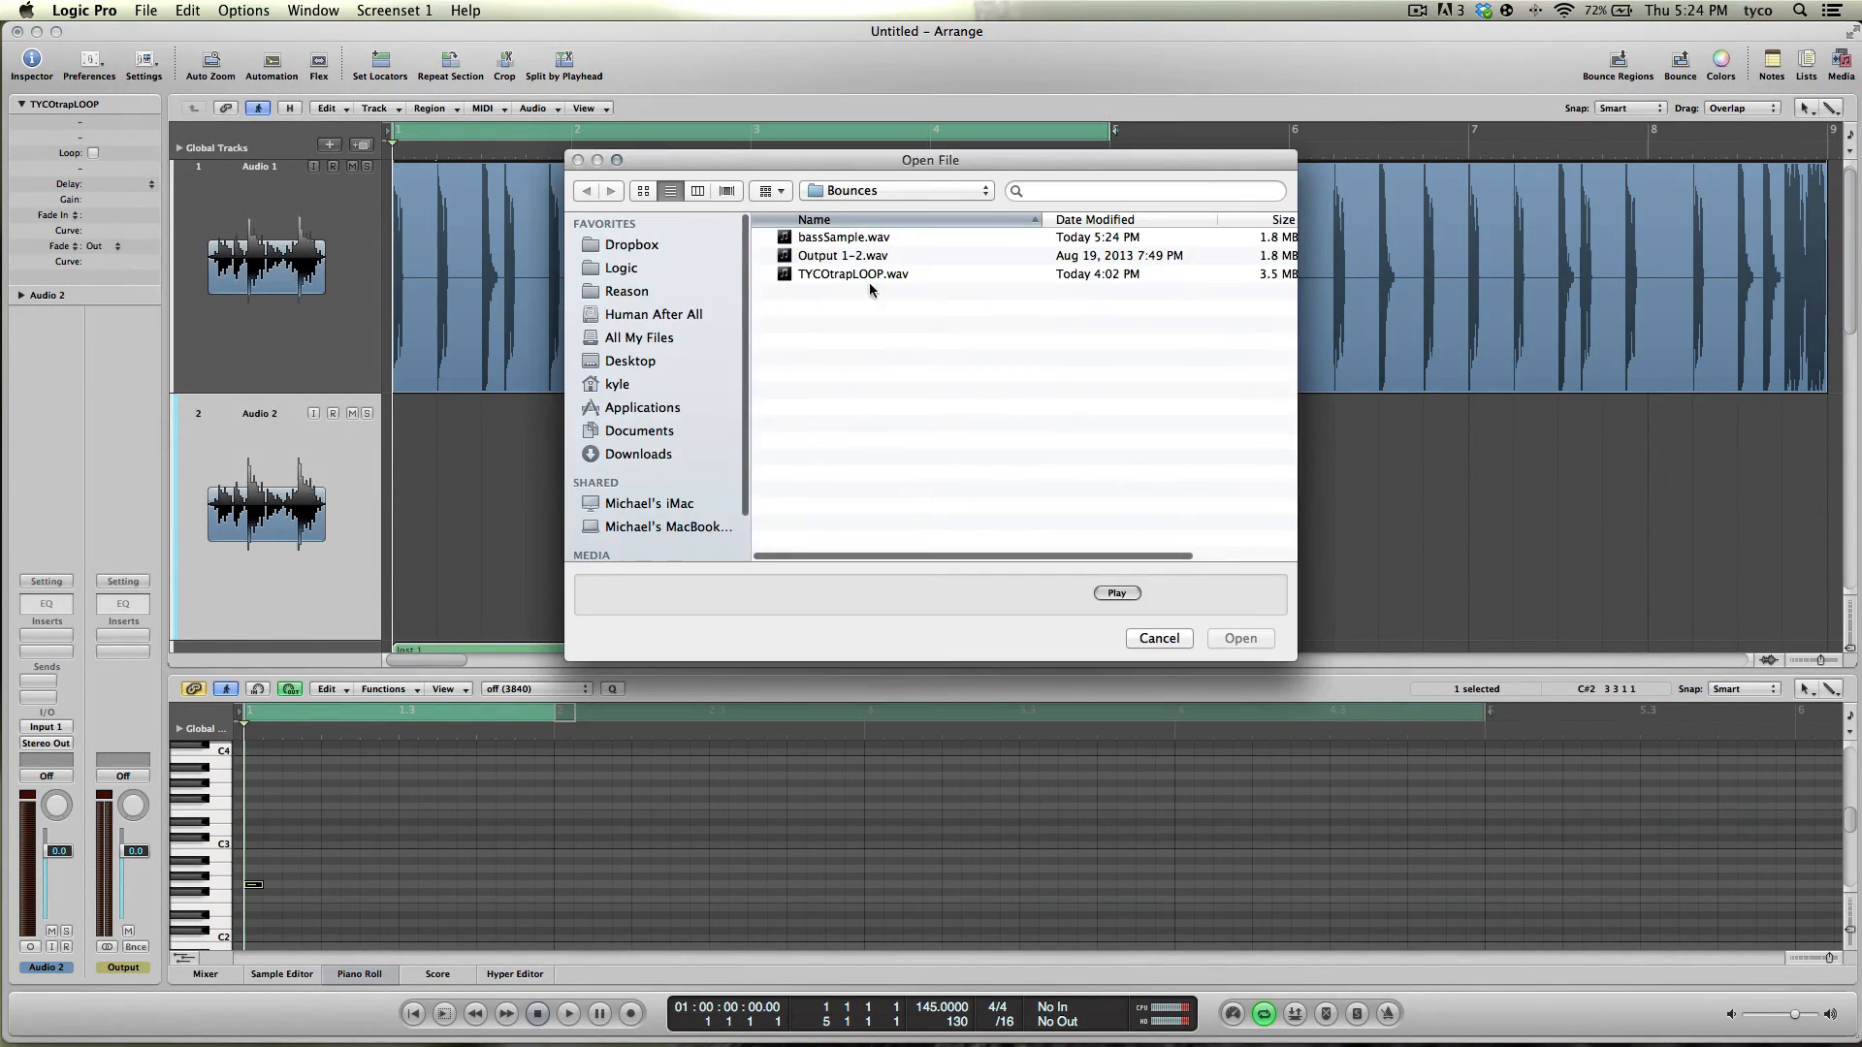
{"action": "left_click", "coordinate": [839, 241]}
{"action": "left_click", "coordinate": [1117, 592]}
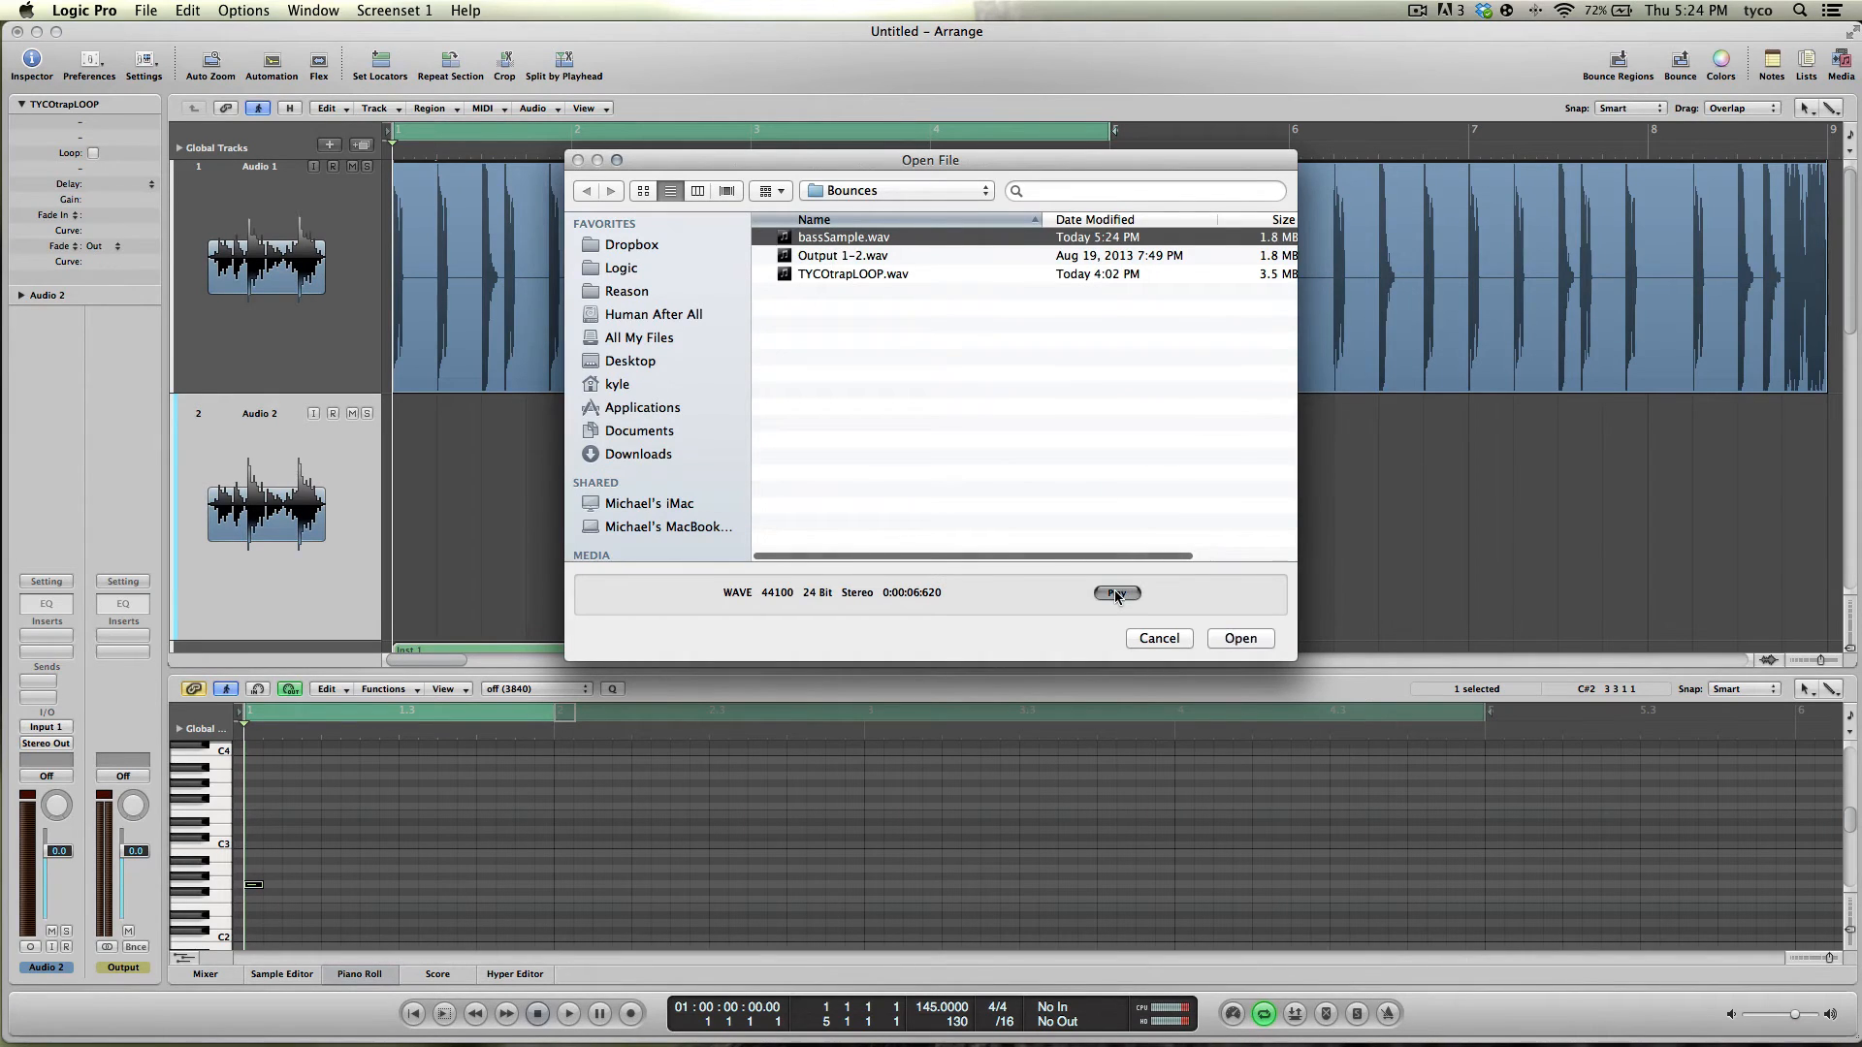
{"action": "left_click", "coordinate": [1238, 638]}
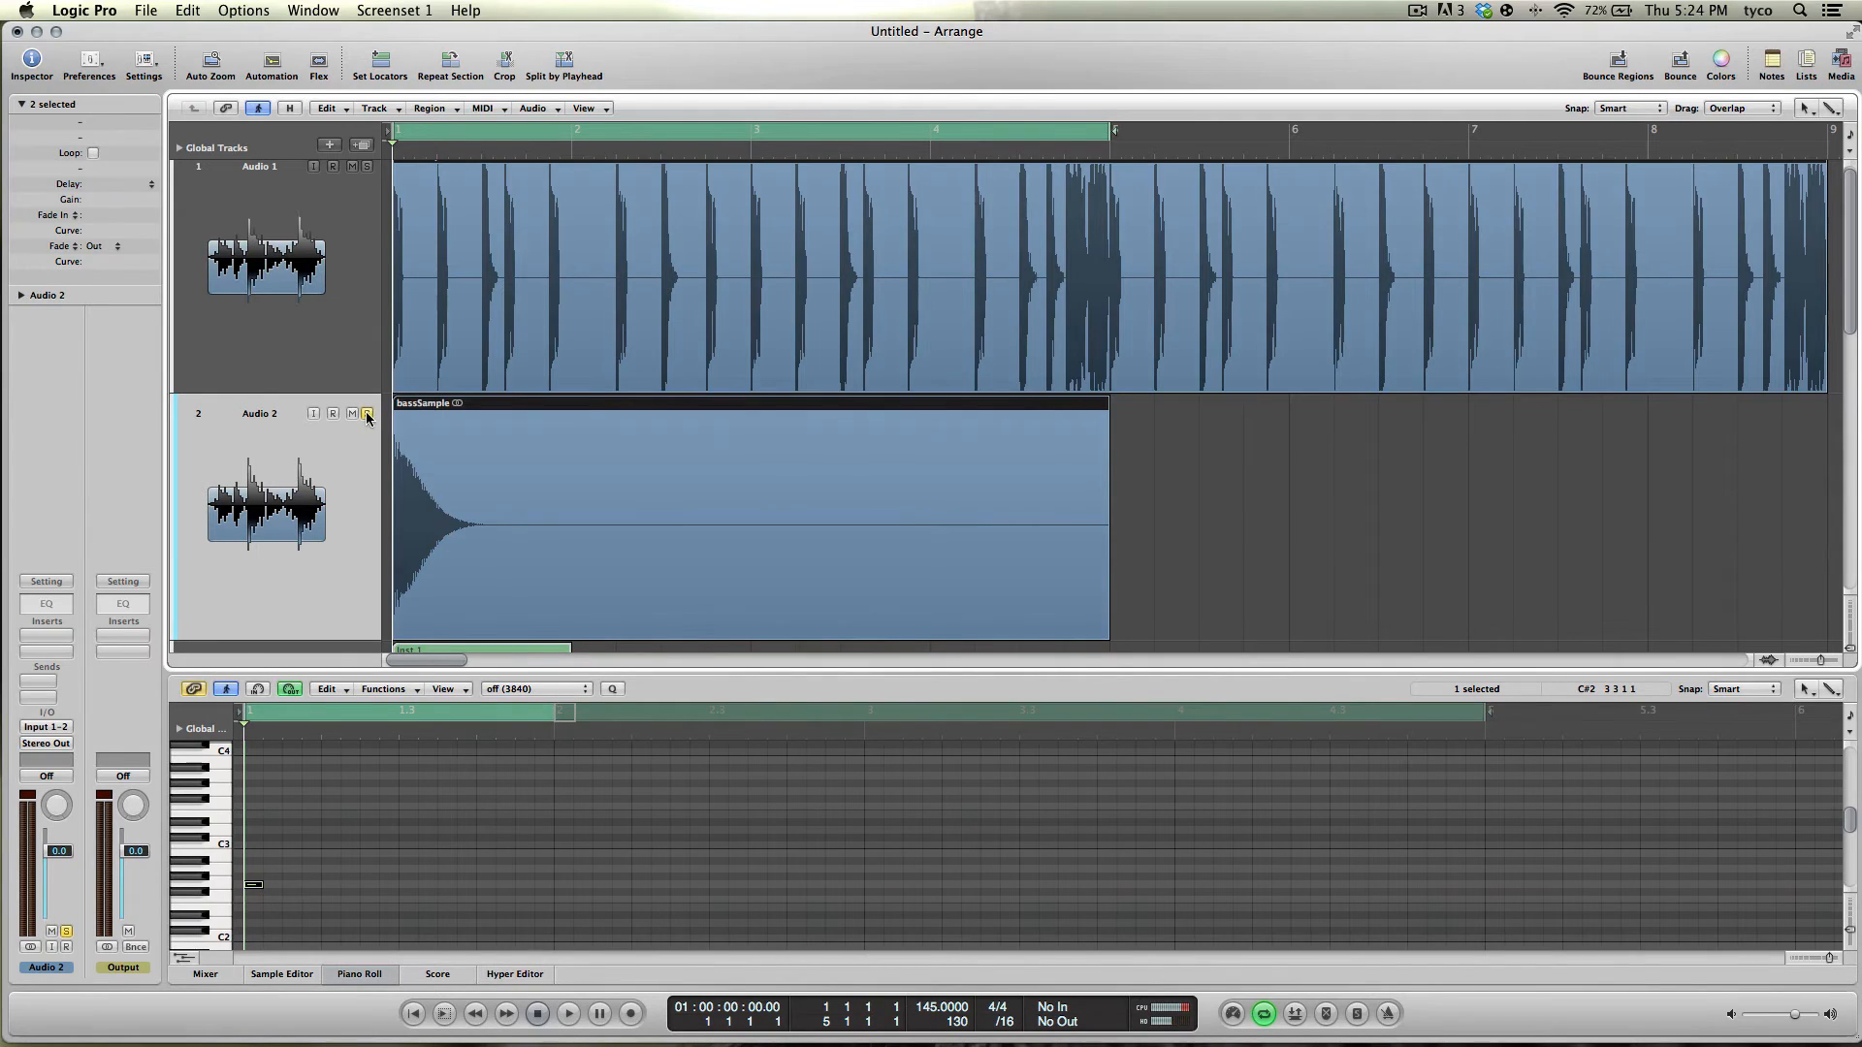
{"action": "key", "text": "space"}
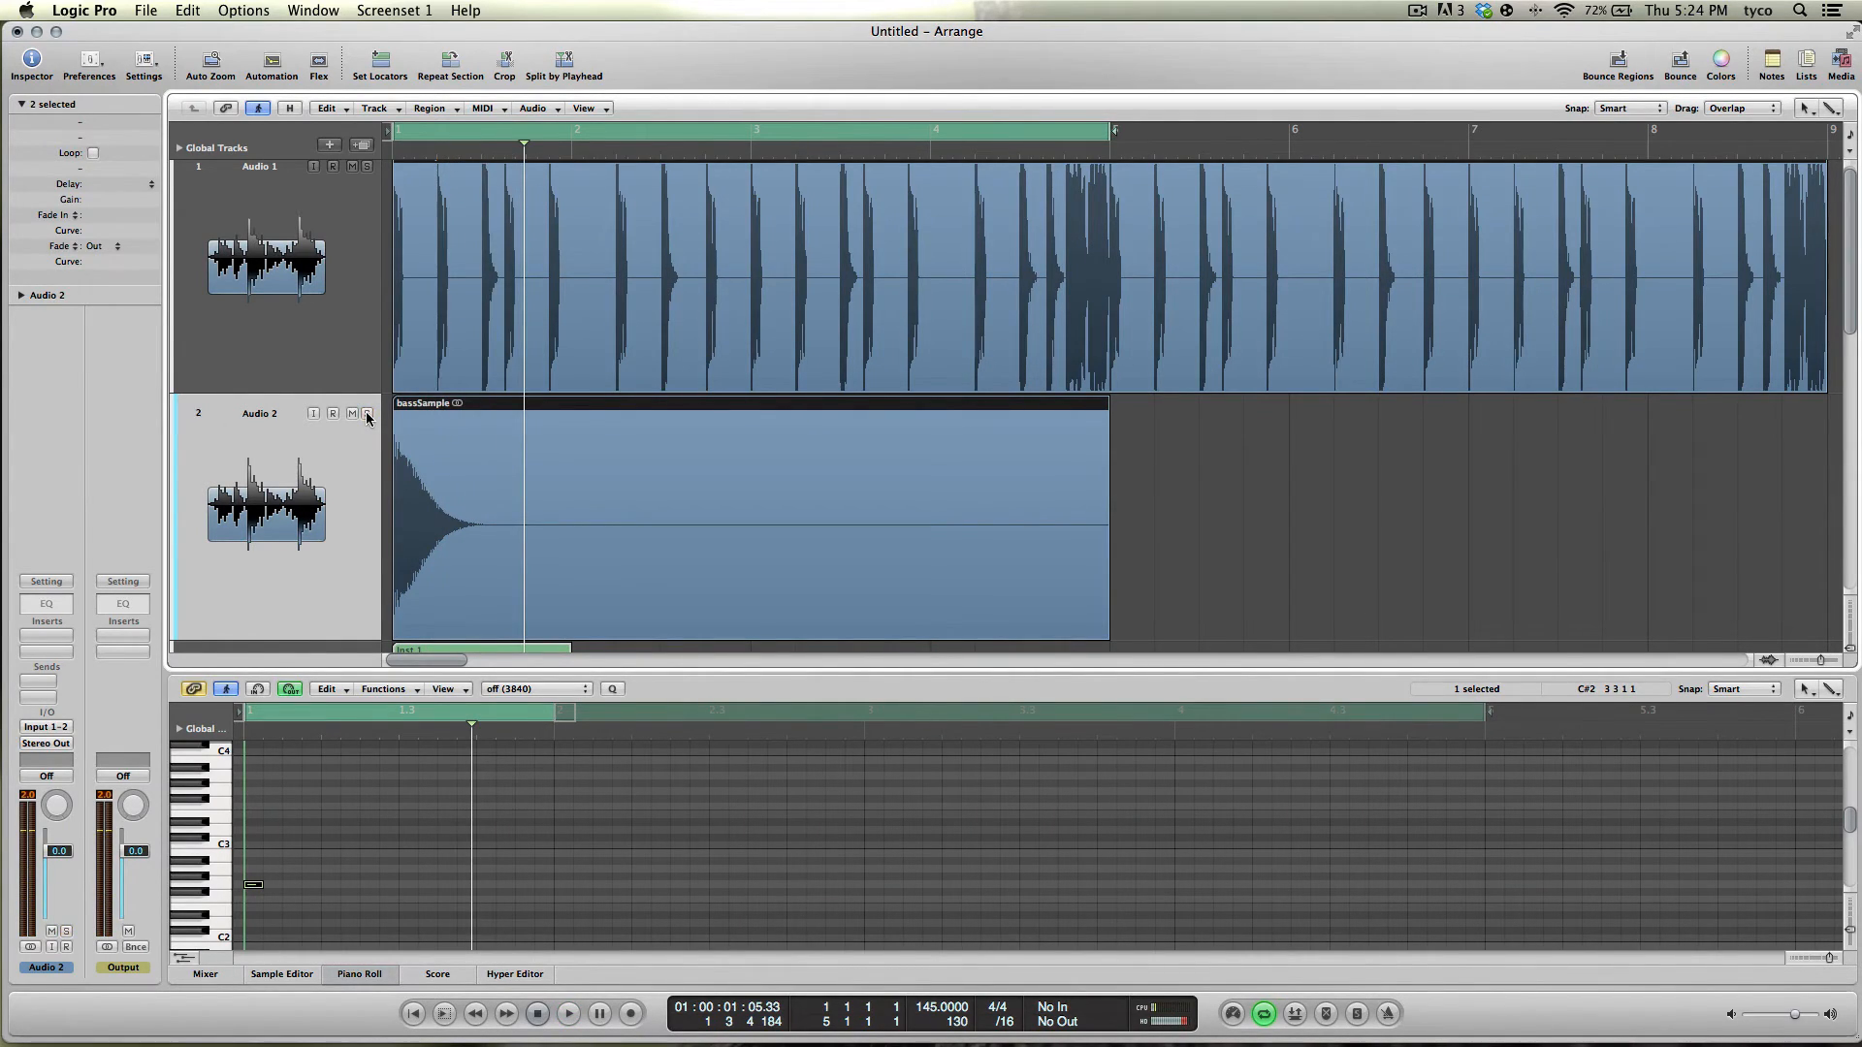
Step: Move the bassSample region to beat 2 of bar 1 and trim its silent tail to end about halfway through beat 4
{"action": "left_click_drag", "start_coordinate": [433, 470], "coordinate": [482, 463]}
{"action": "left_click", "coordinate": [1409, 503]}
{"action": "left_click_drag", "start_coordinate": [1112, 347], "coordinate": [1079, 346]}
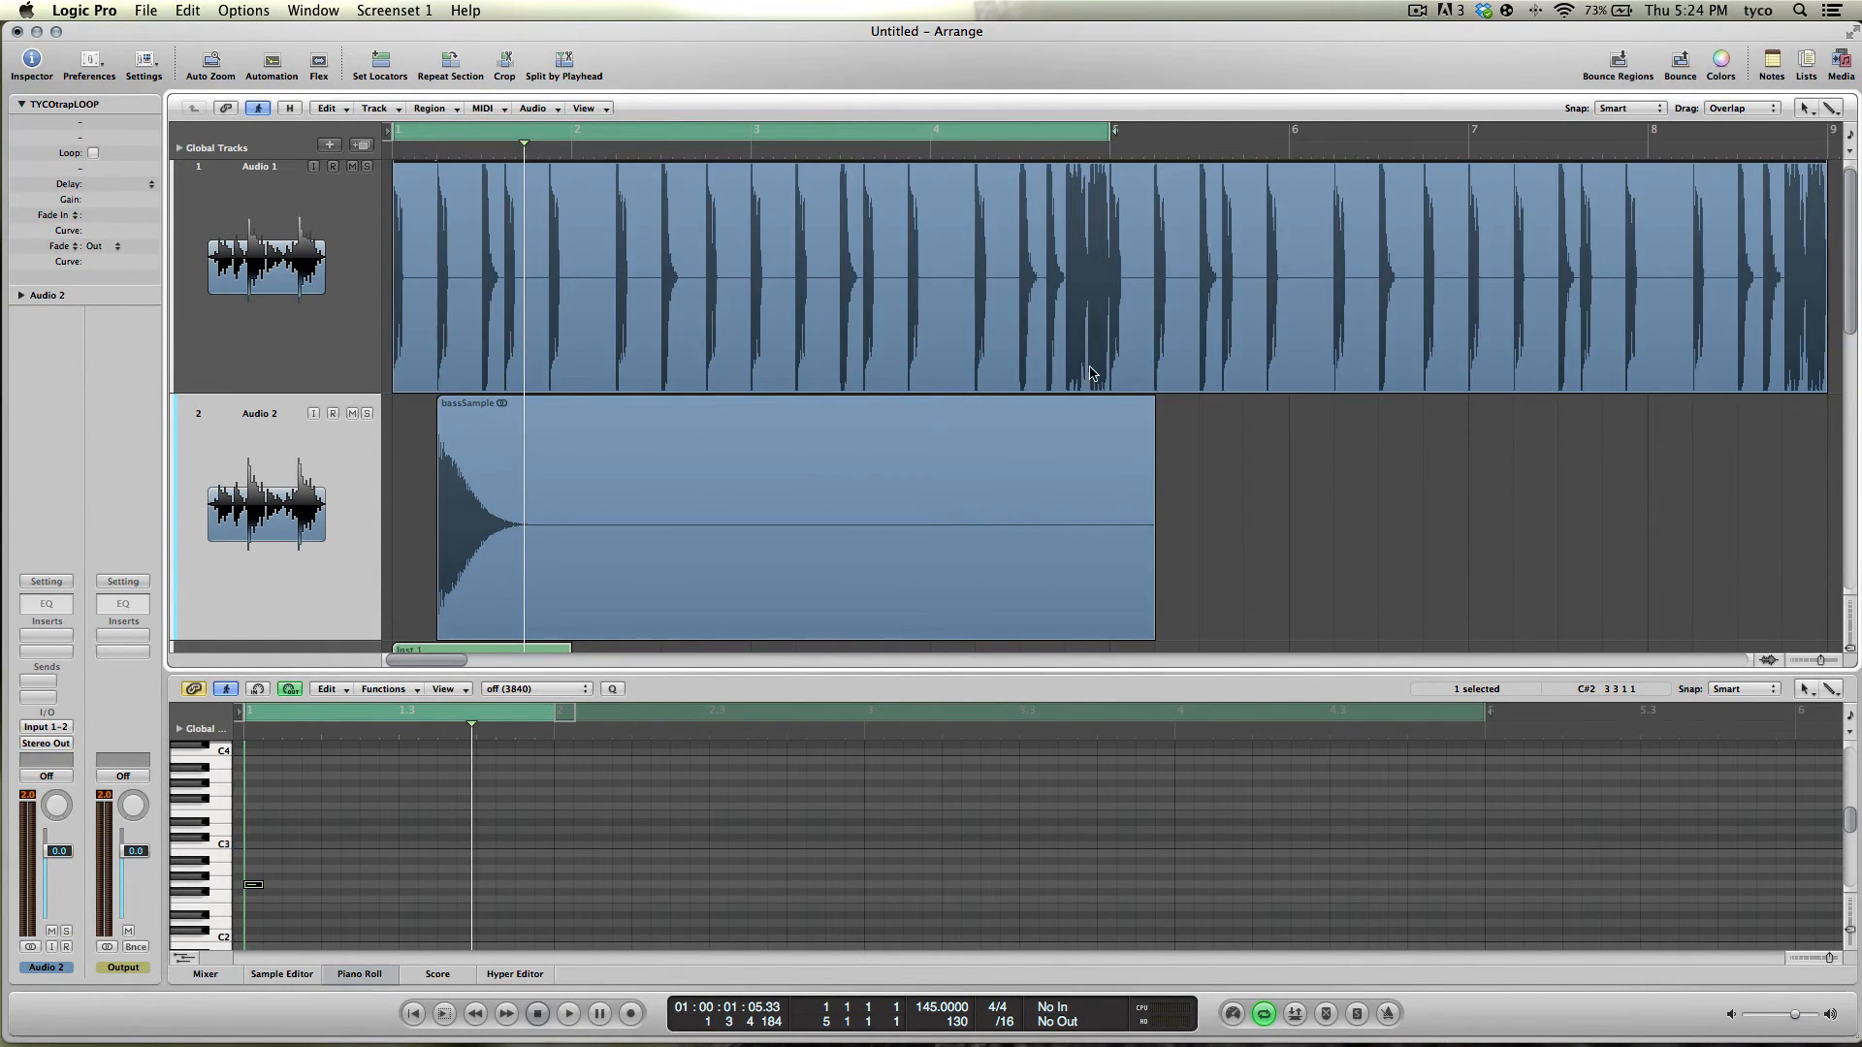
{"action": "left_click", "coordinate": [1112, 620]}
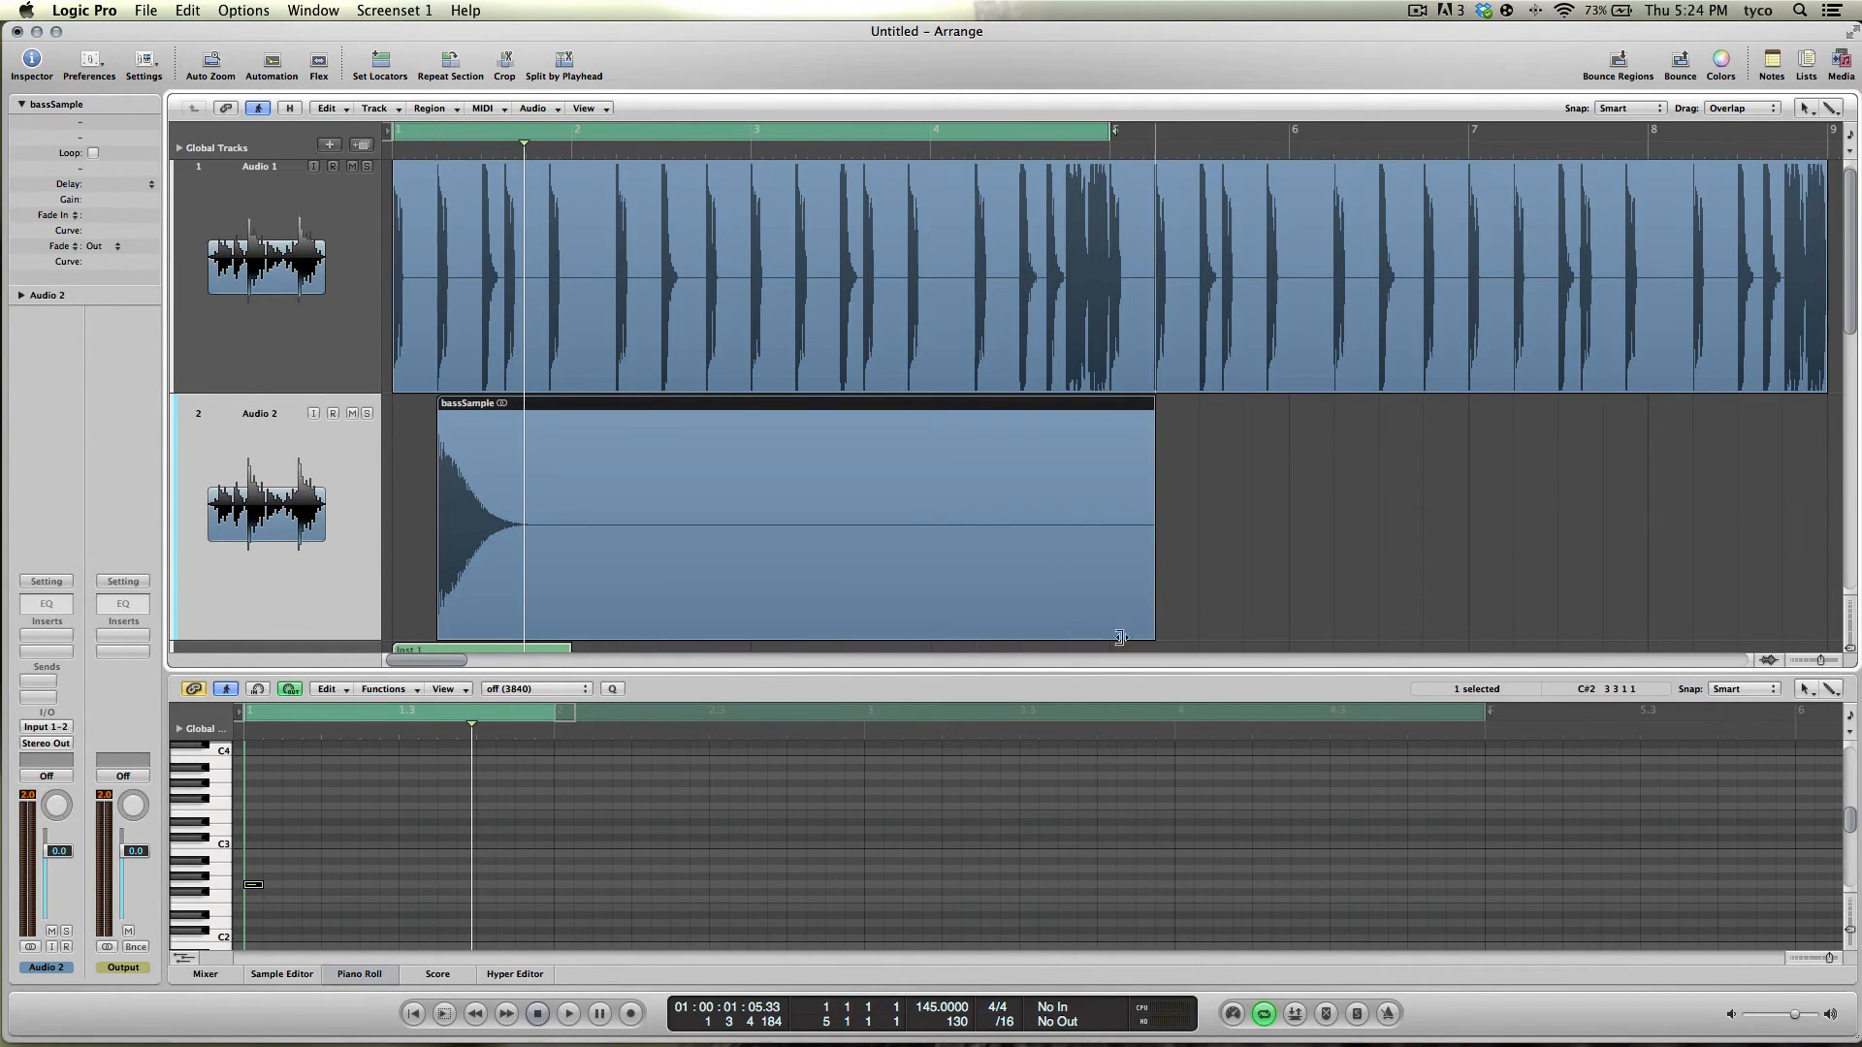
{"action": "left_click_drag", "start_coordinate": [1147, 641], "coordinate": [546, 607]}
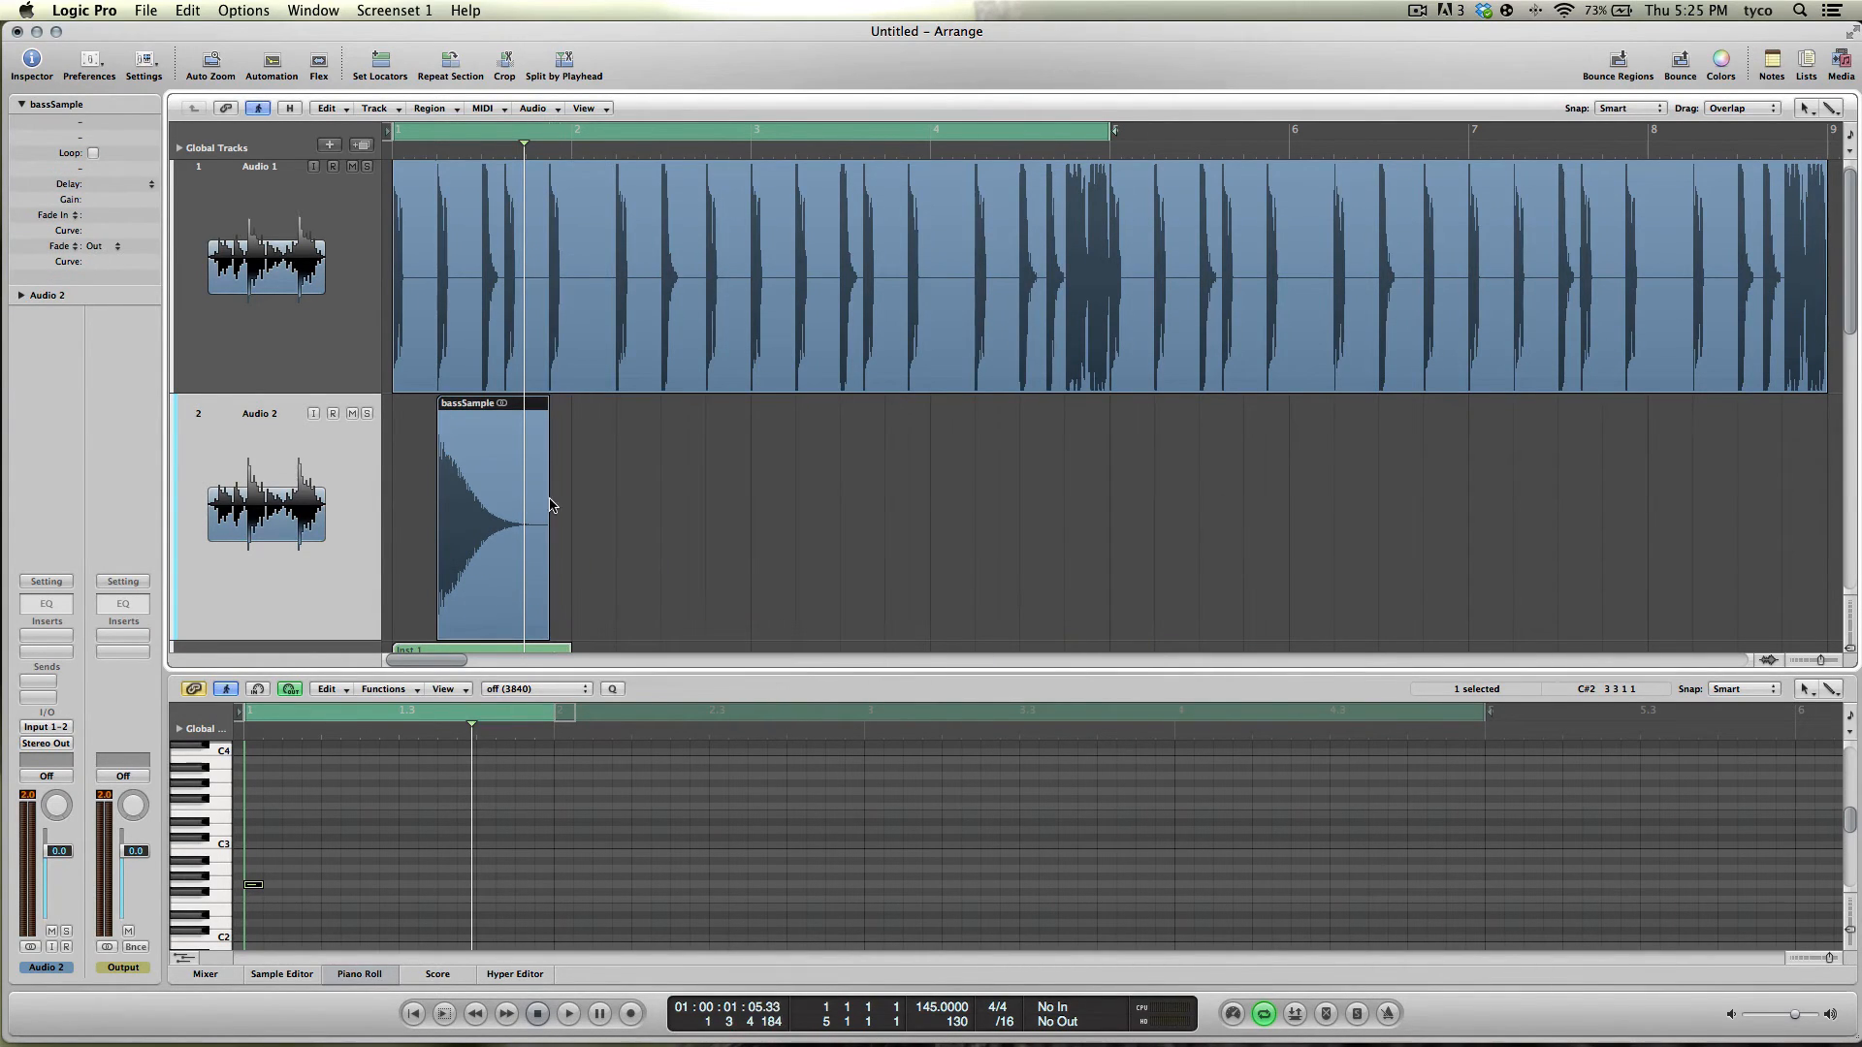
Step: Copy the bassSample region to halfway through beat 3 of bar 1 and trim the original to end where the copy begins
{"action": "key", "text": "space"}
{"action": "key", "text": "space"}
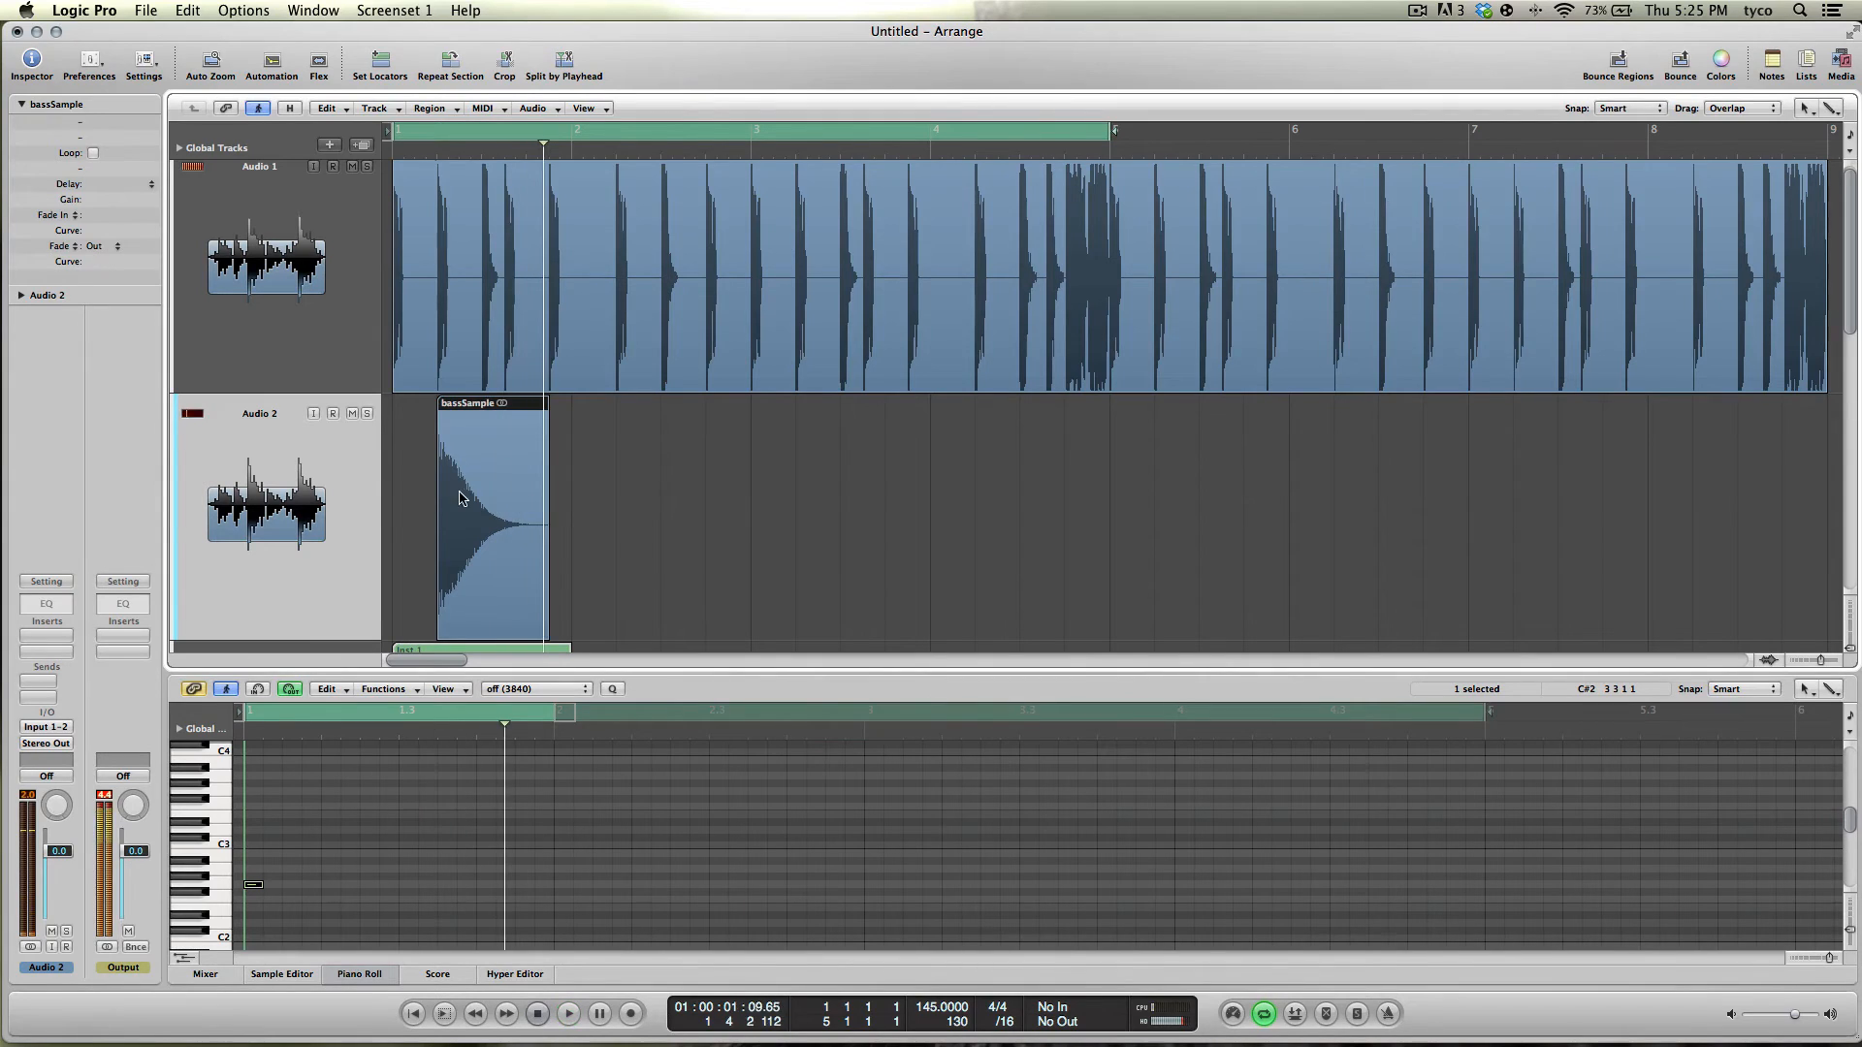
{"action": "left_click_drag", "start_coordinate": [465, 503], "coordinate": [533, 496]}
{"action": "left_click", "coordinate": [529, 531]}
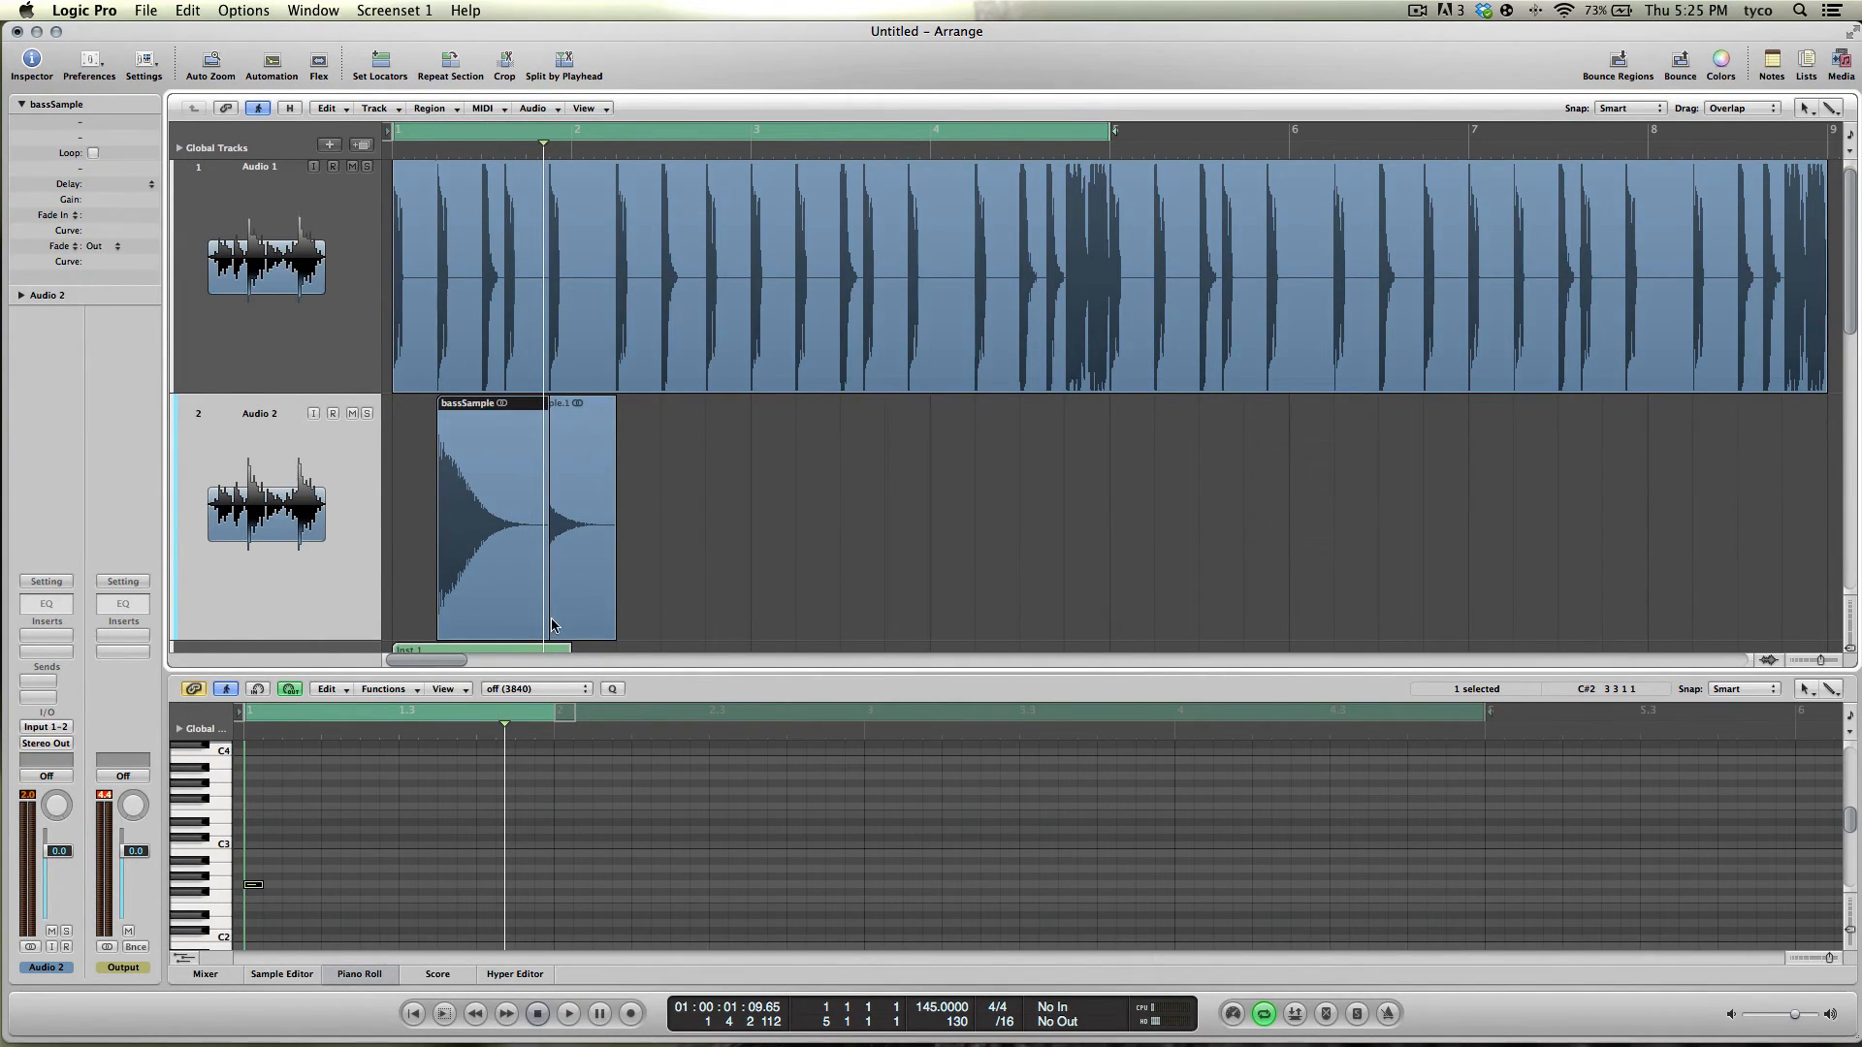
{"action": "left_click_drag", "start_coordinate": [546, 631], "coordinate": [504, 632]}
Step: Add a fade-out of 152 to the end of the first bass region with the Fade Tool and audition the loop
{"action": "left_click", "coordinate": [1828, 110]}
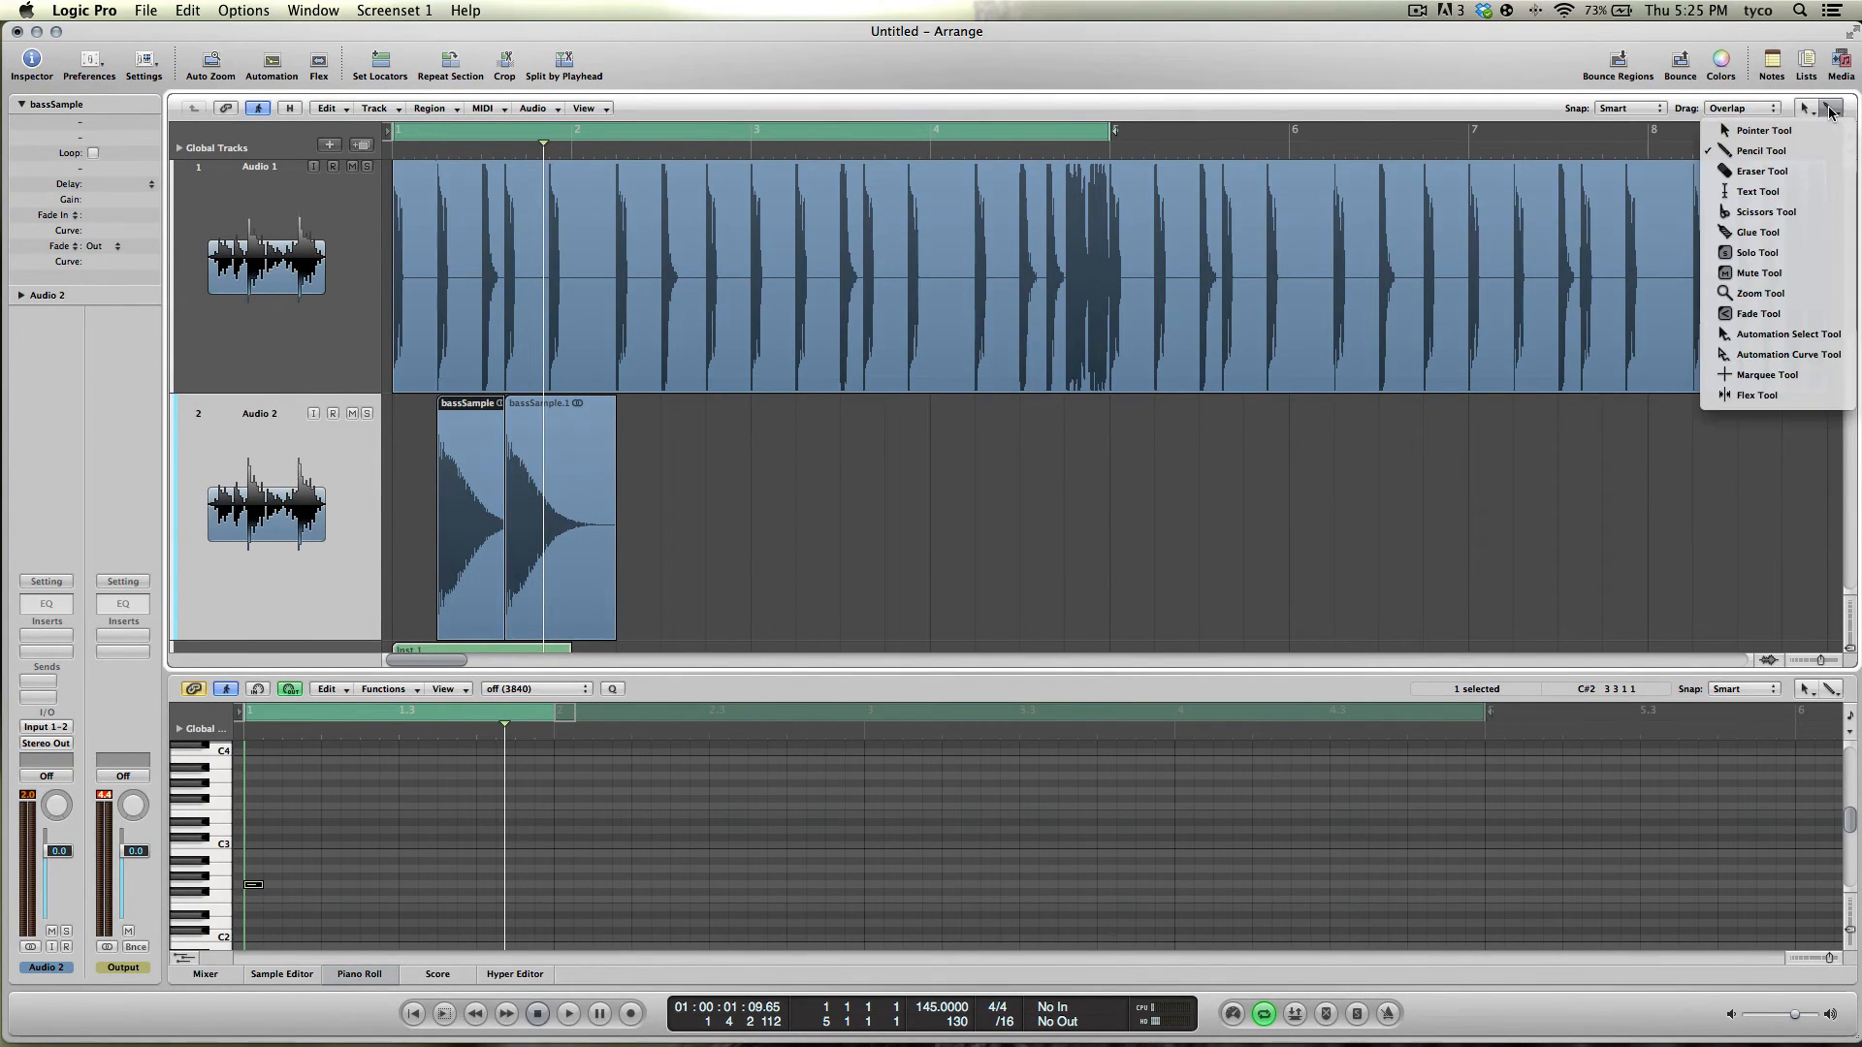
{"action": "left_click", "coordinate": [1743, 313]}
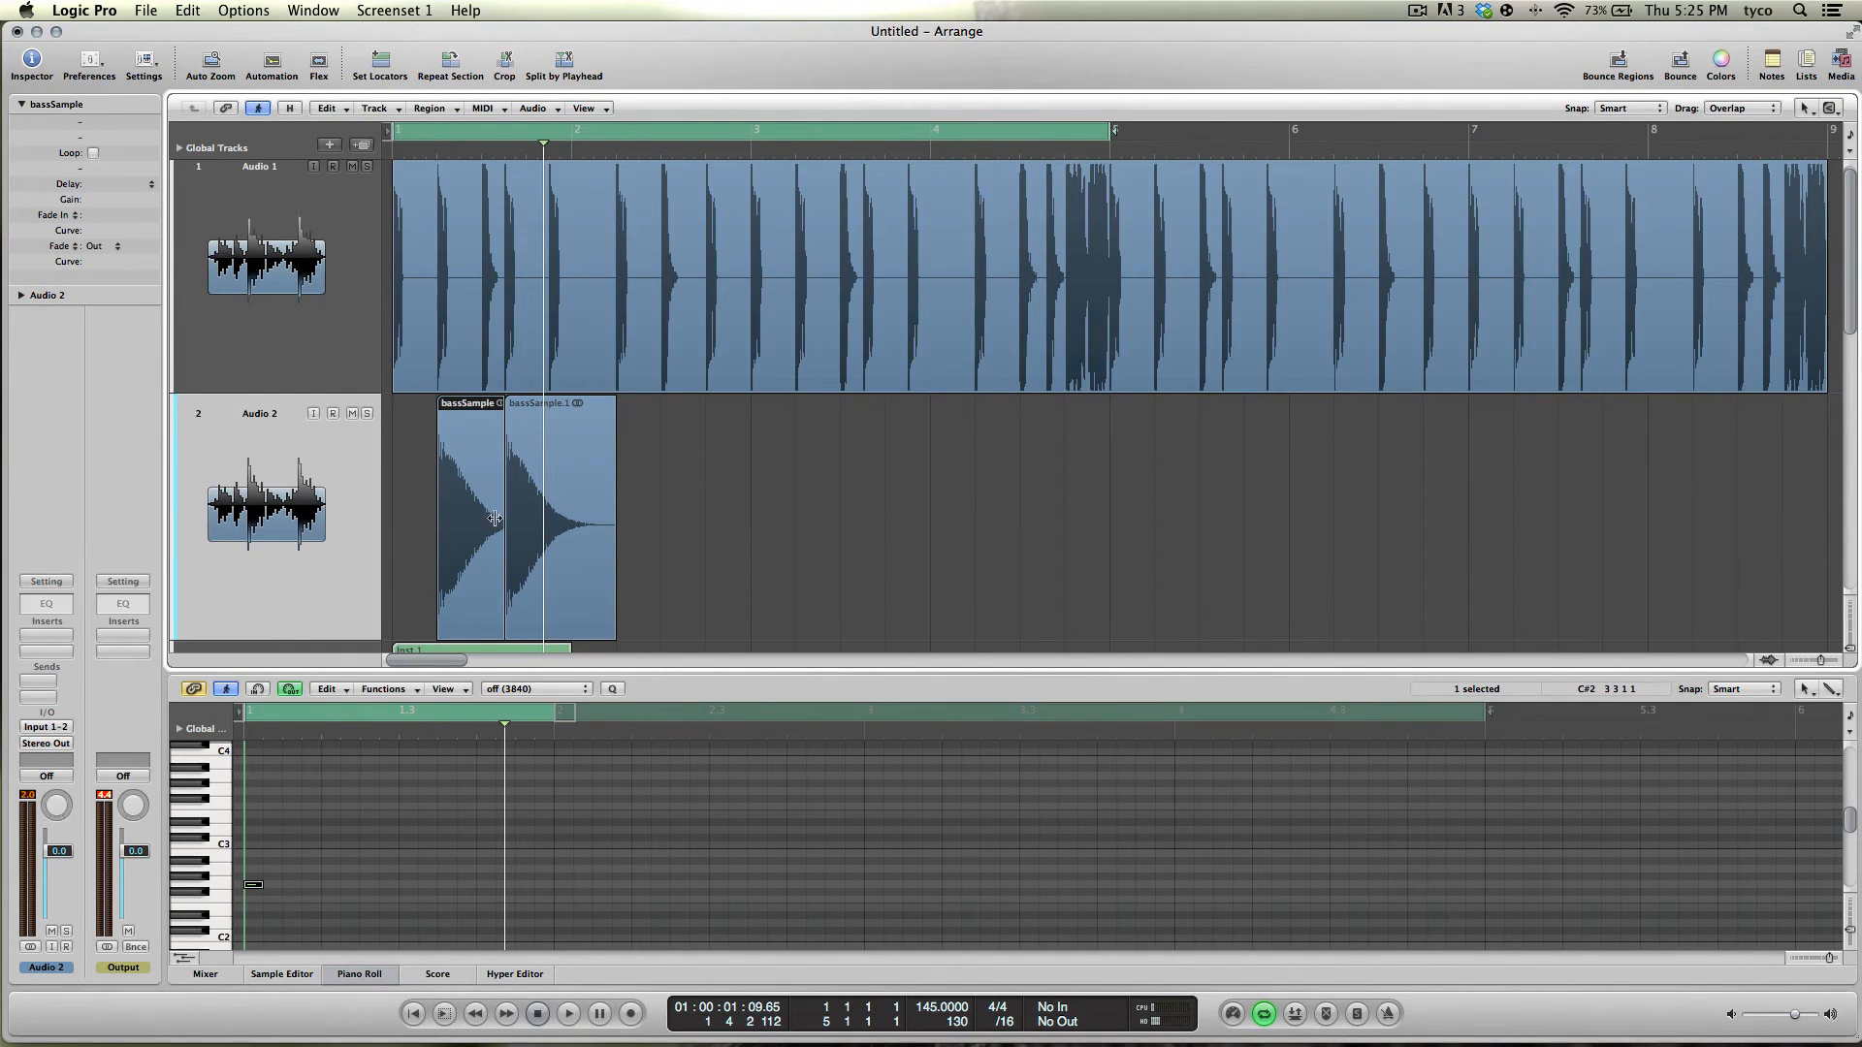
{"action": "left_click_drag", "start_coordinate": [494, 519], "coordinate": [487, 521]}
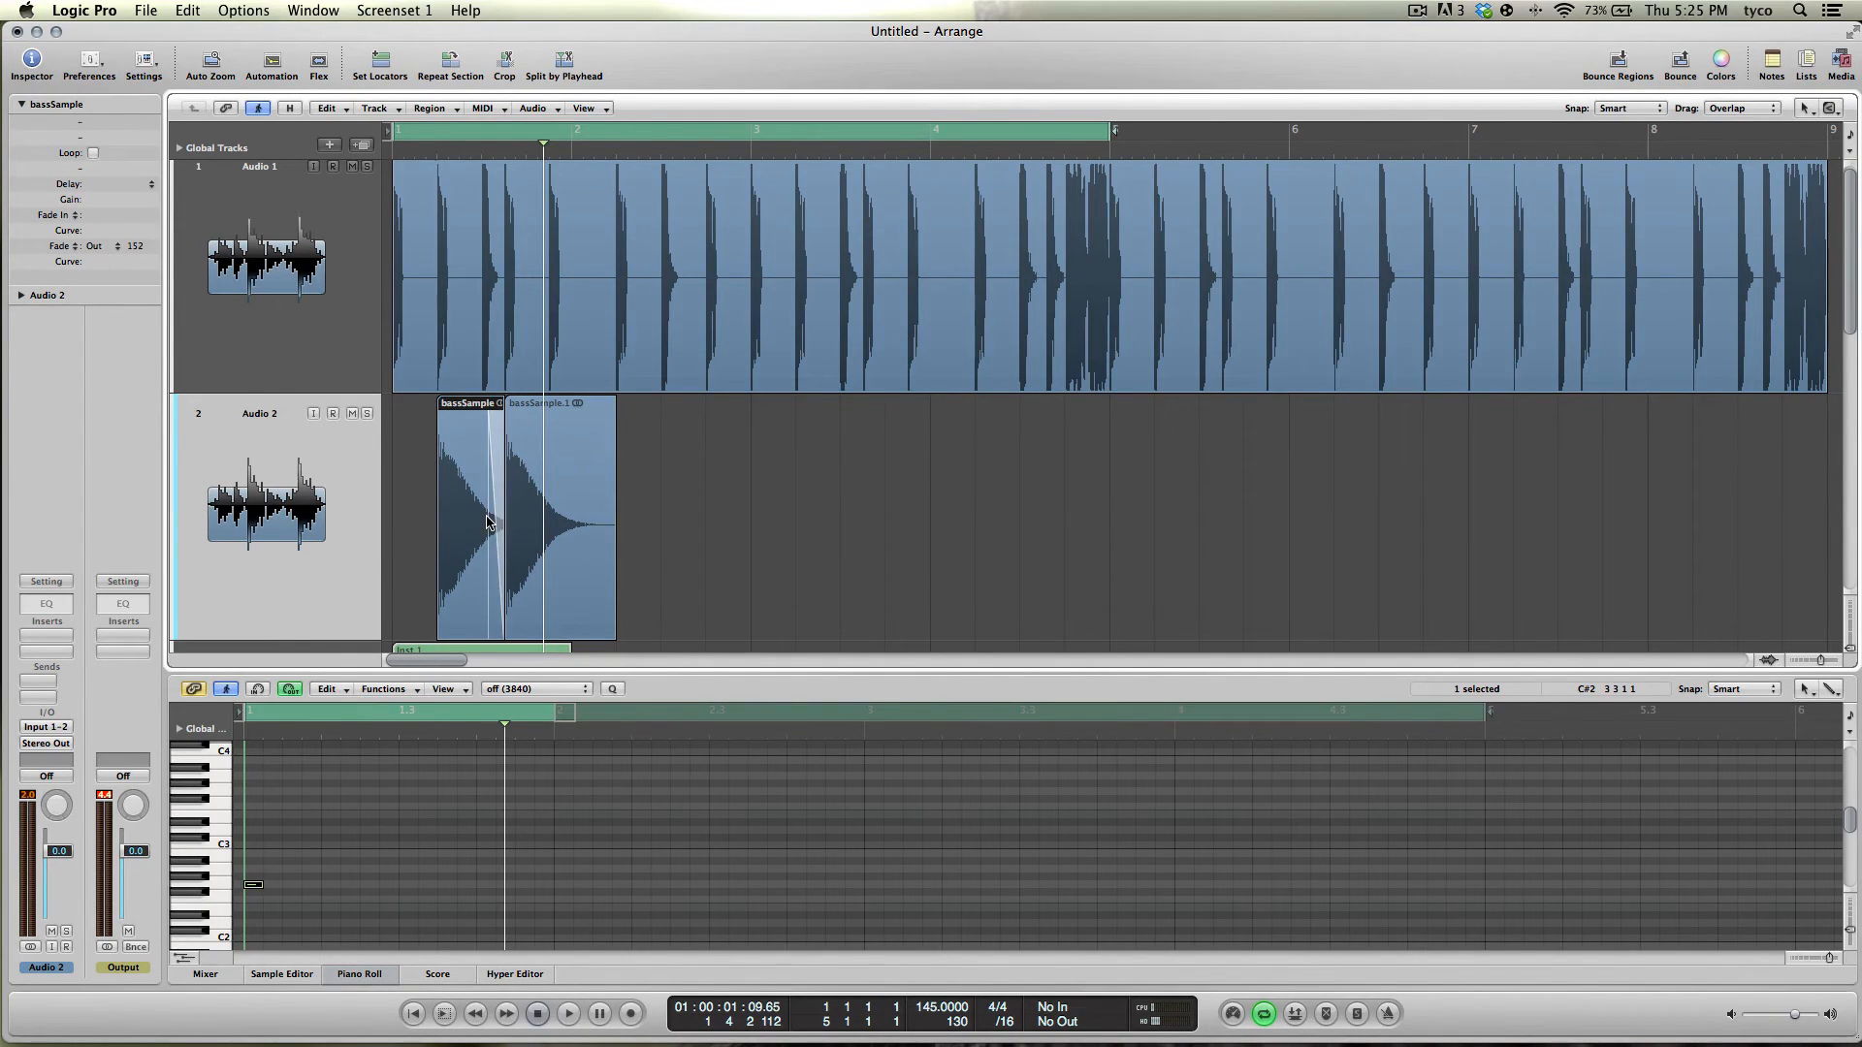
{"action": "key", "text": "space"}
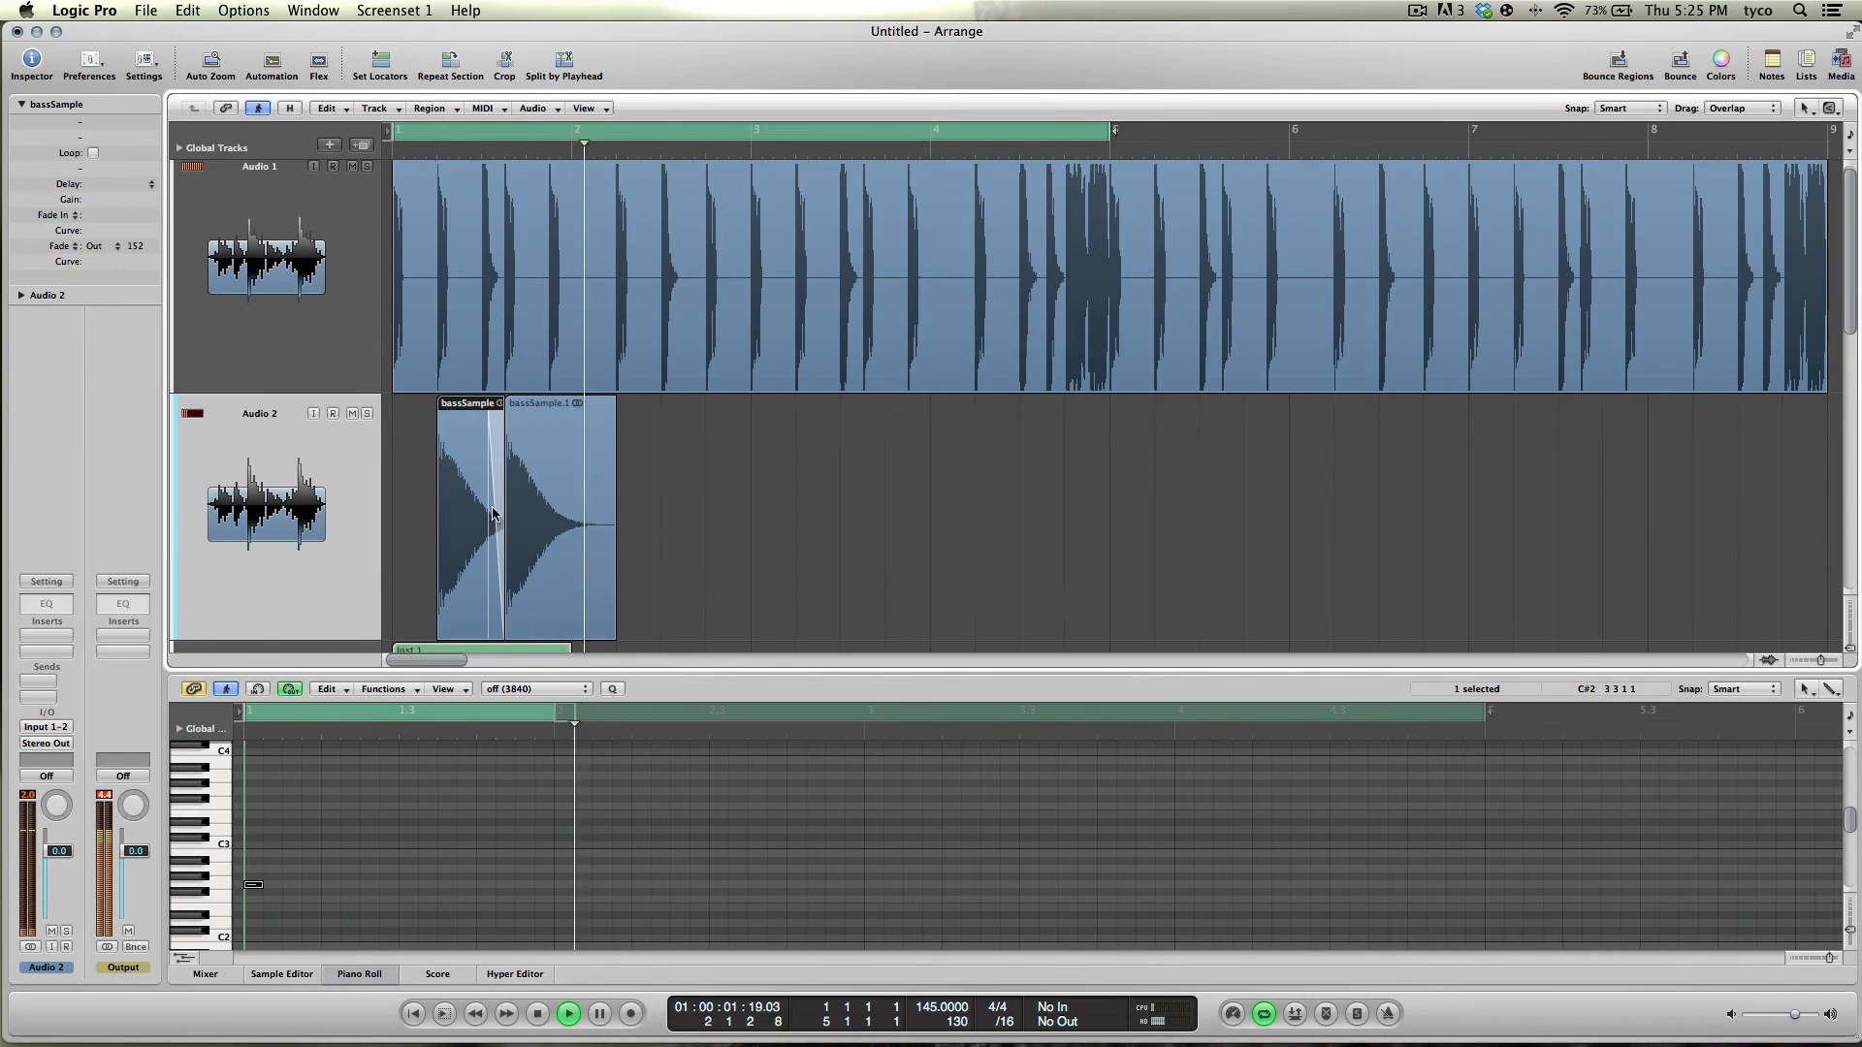
{"action": "key", "text": "space"}
Step: Copy the second bass region to halfway through beat 4 of bar 1, then trim the second to meet it with a fade-out of 98
{"action": "left_click_drag", "start_coordinate": [534, 512], "coordinate": [577, 503]}
{"action": "left_click", "coordinate": [535, 501]}
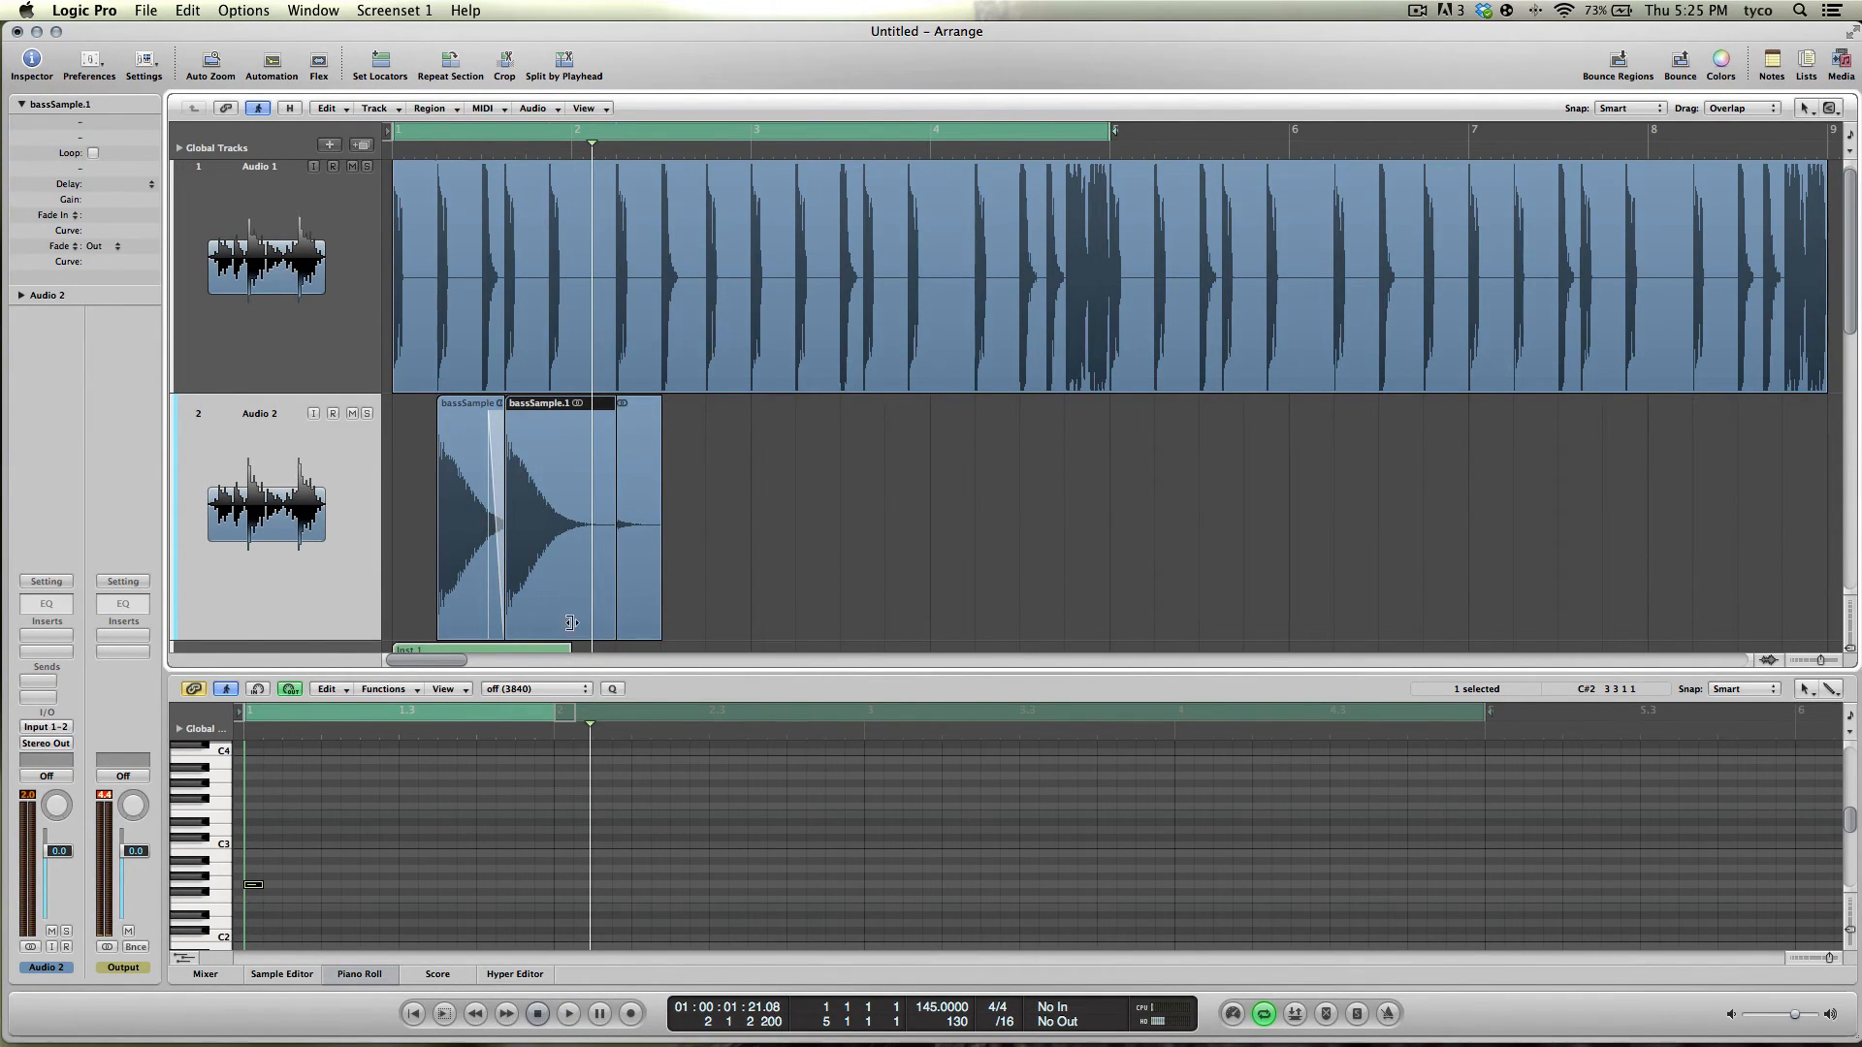
{"action": "mouse_move", "coordinate": [571, 623]}
{"action": "left_mouse_down"}
{"action": "mouse_move", "coordinate": [524, 616]}
{"action": "mouse_move", "coordinate": [546, 613]}
{"action": "left_mouse_up"}
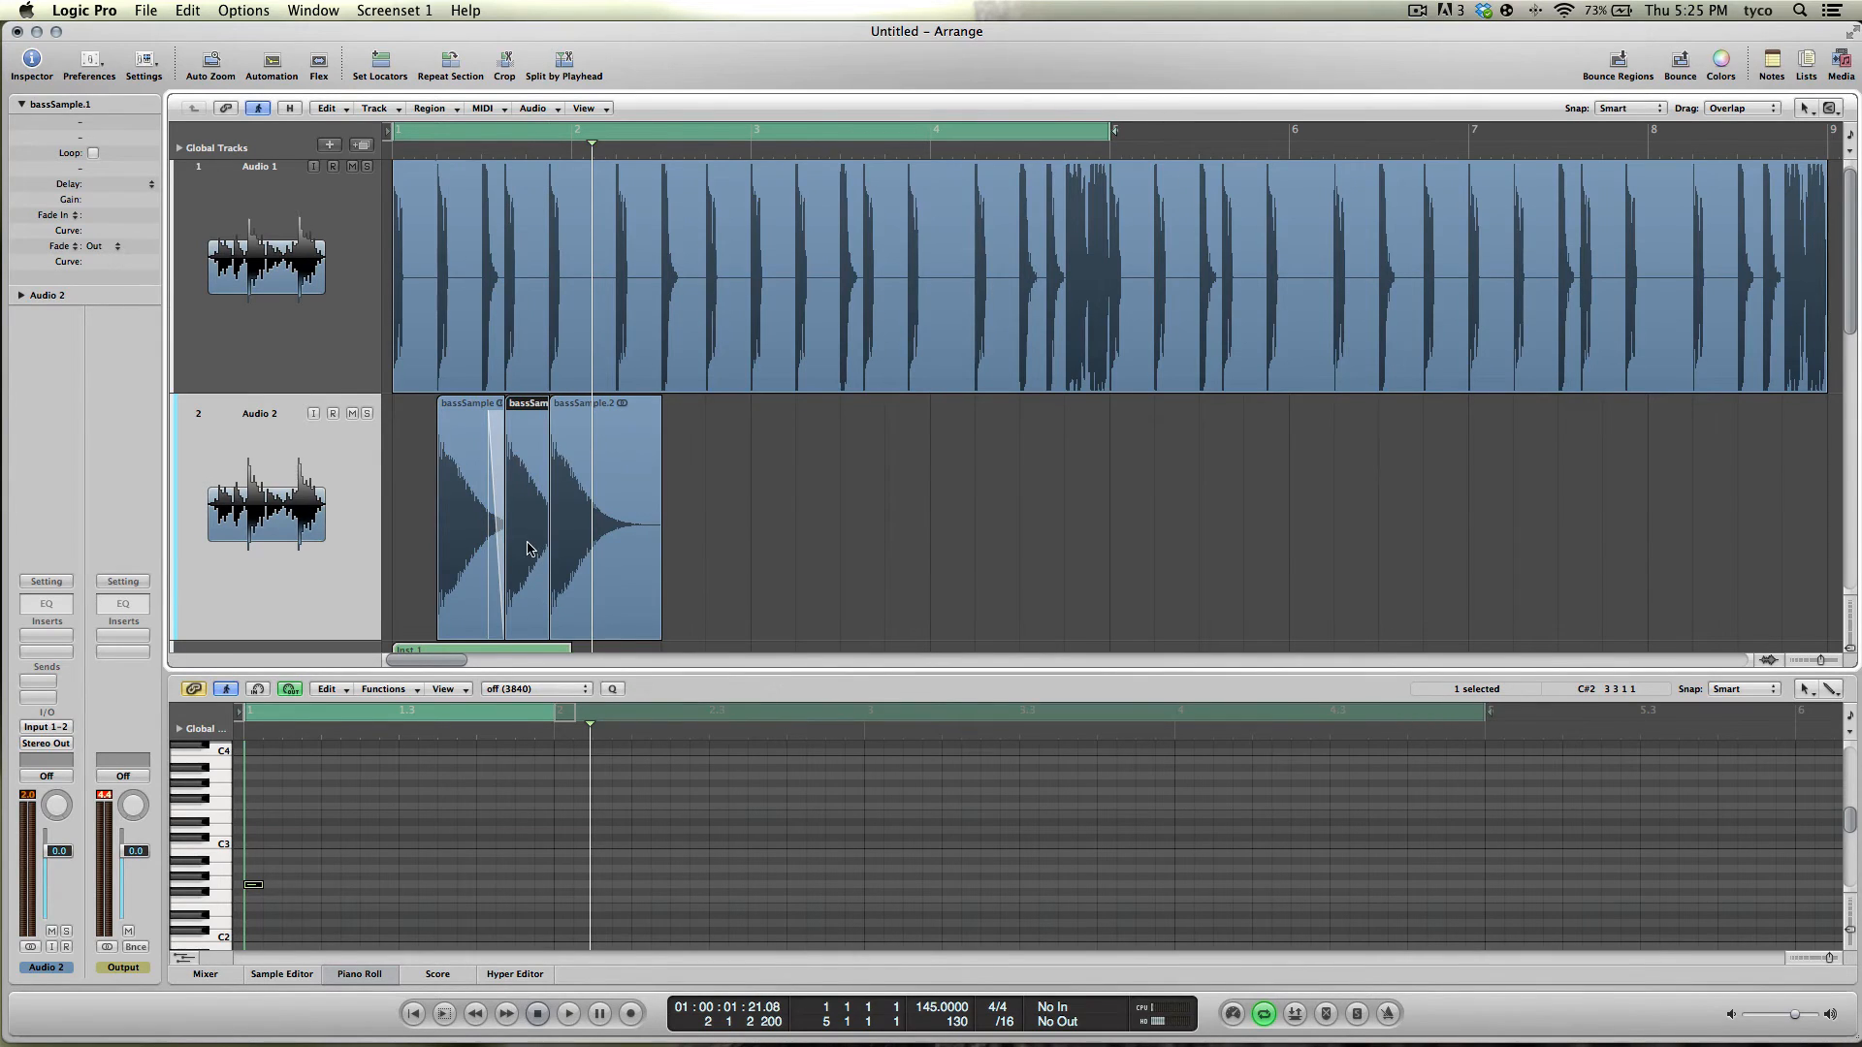
{"action": "left_click_drag", "start_coordinate": [549, 540], "coordinate": [538, 545]}
{"action": "key", "text": "space"}
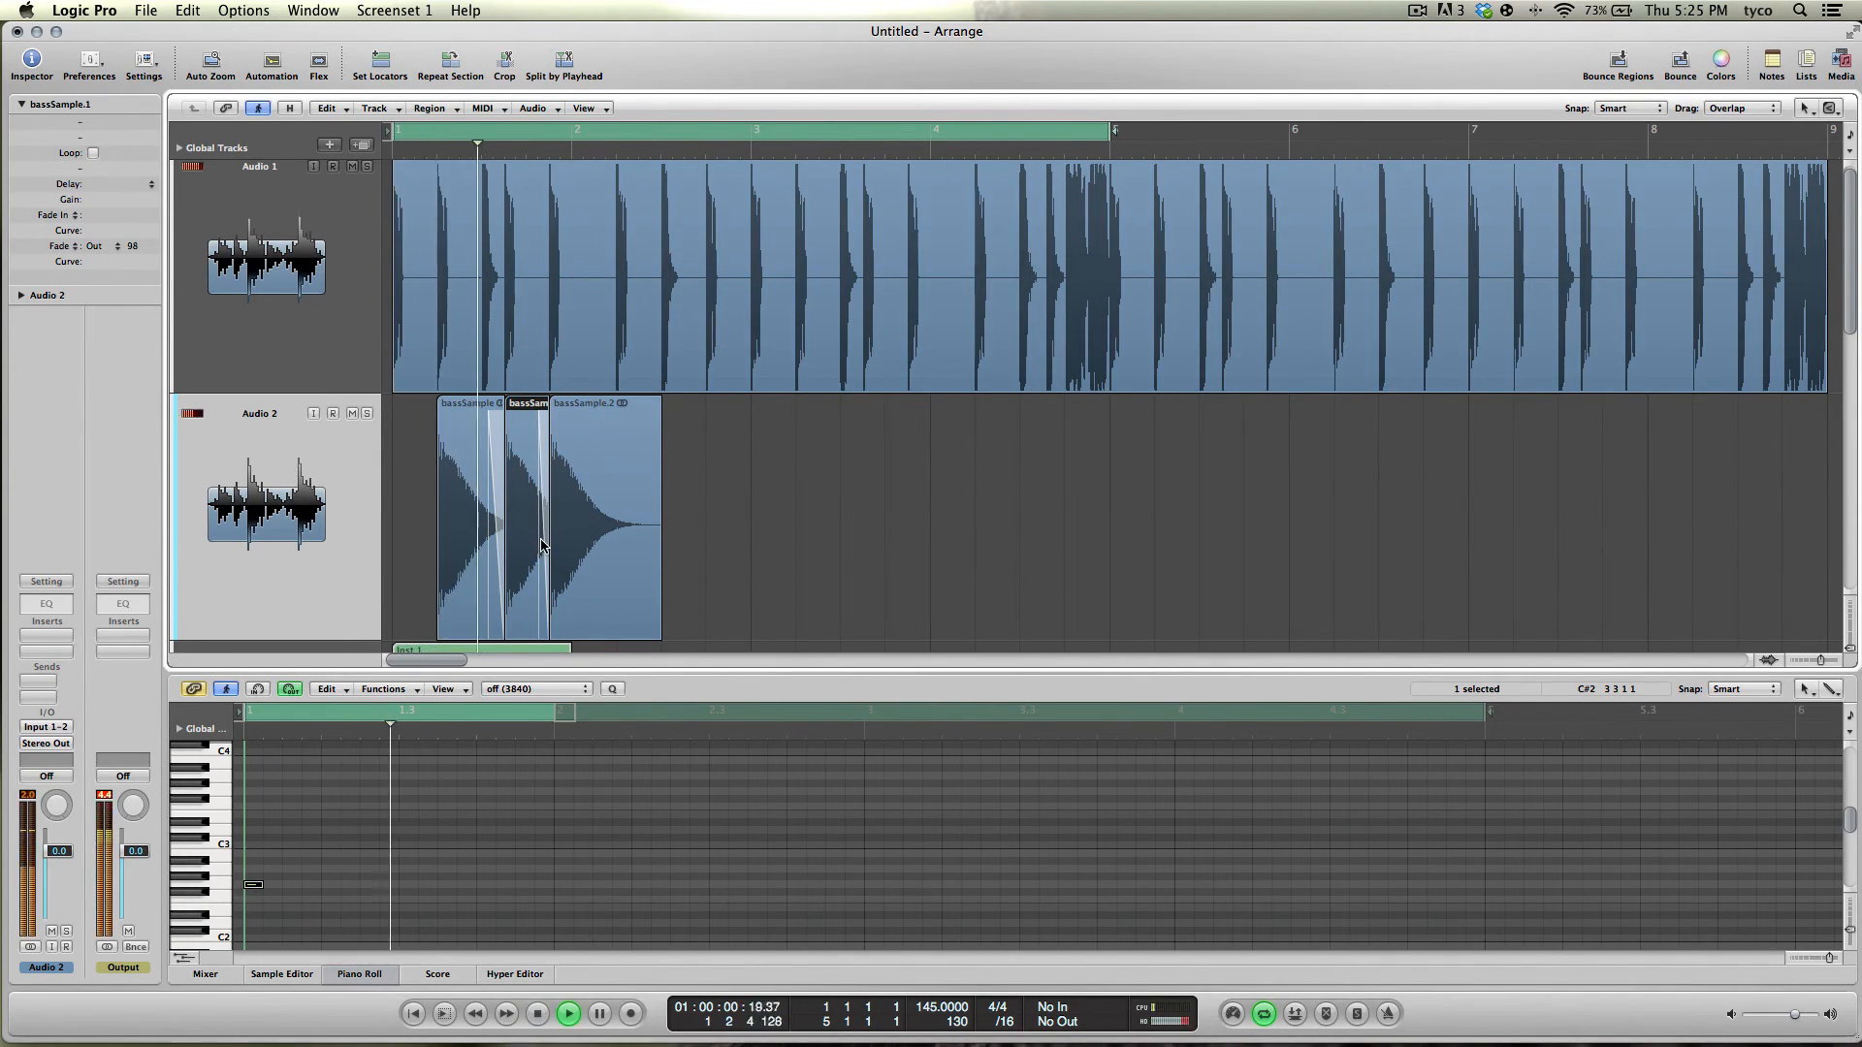
{"action": "key", "text": "space"}
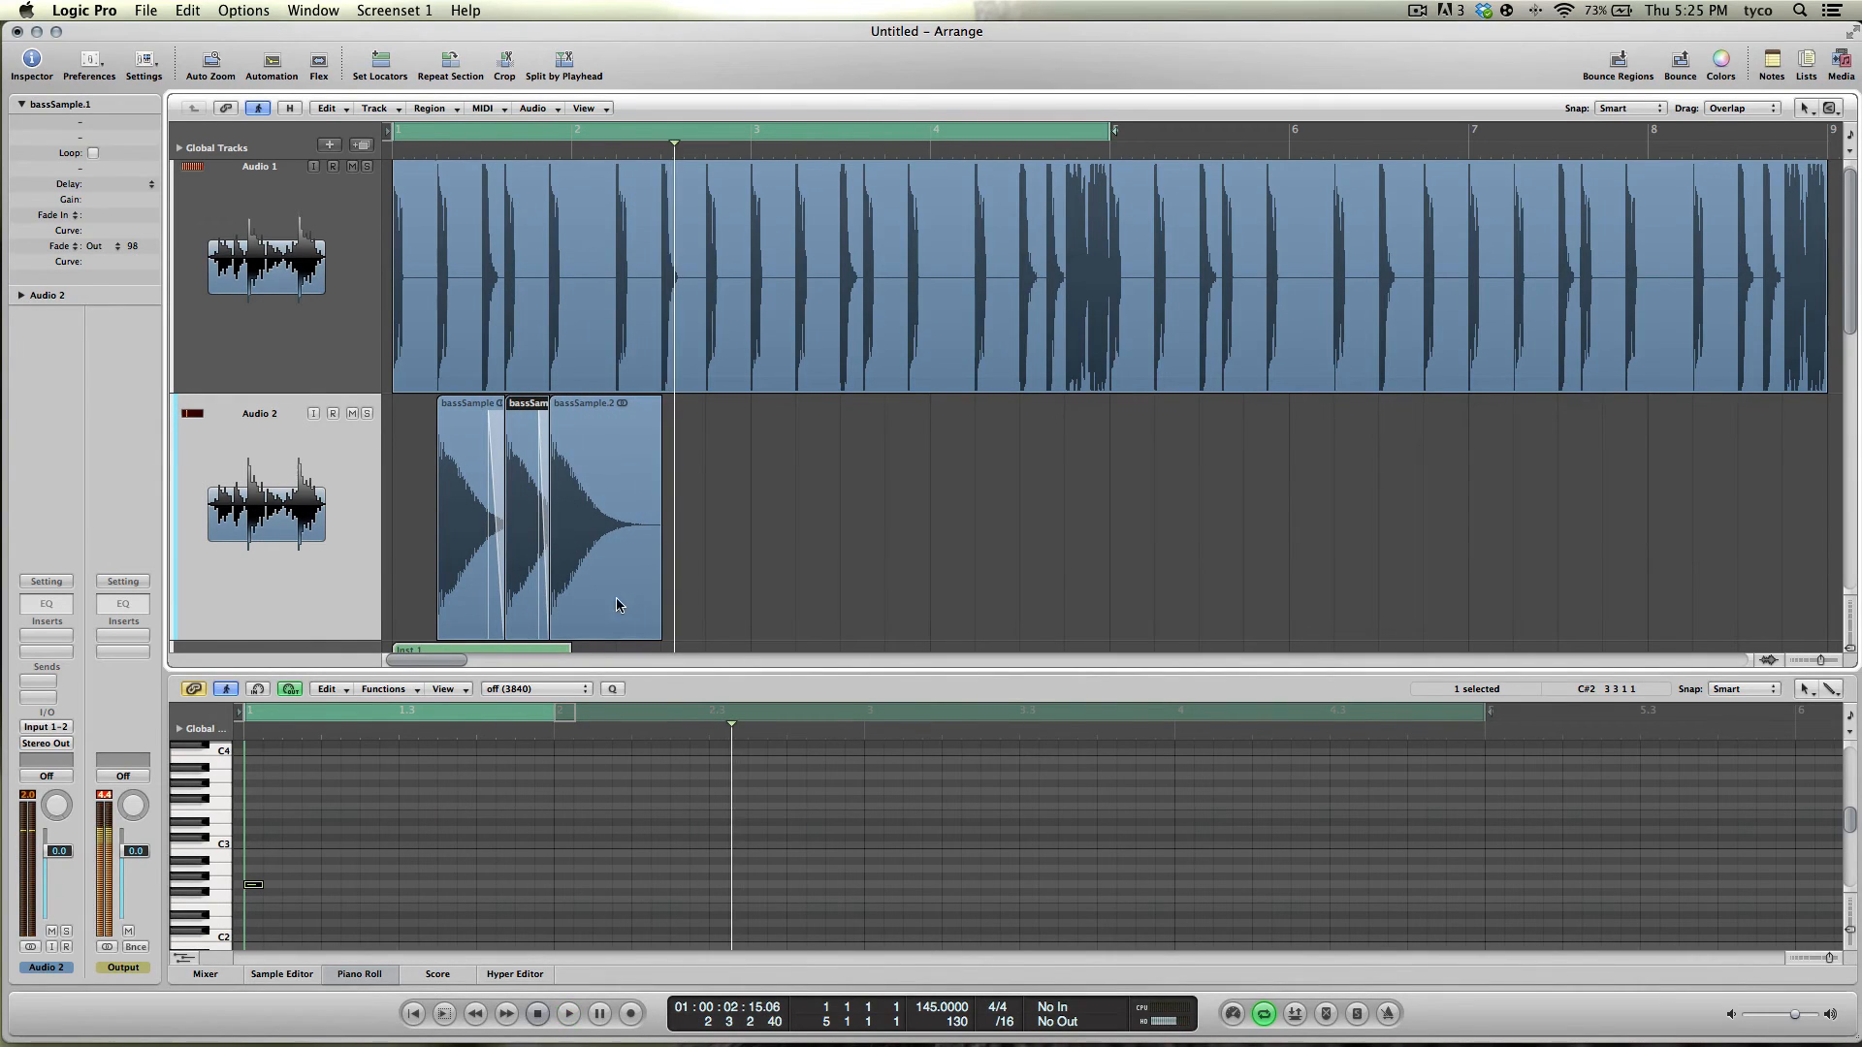
Step: Trim the third bass region to end at beat 2 of bar 2 and give it a fade-out of 107
{"action": "left_click", "coordinate": [619, 597]}
{"action": "left_click_drag", "start_coordinate": [658, 633], "coordinate": [615, 633]}
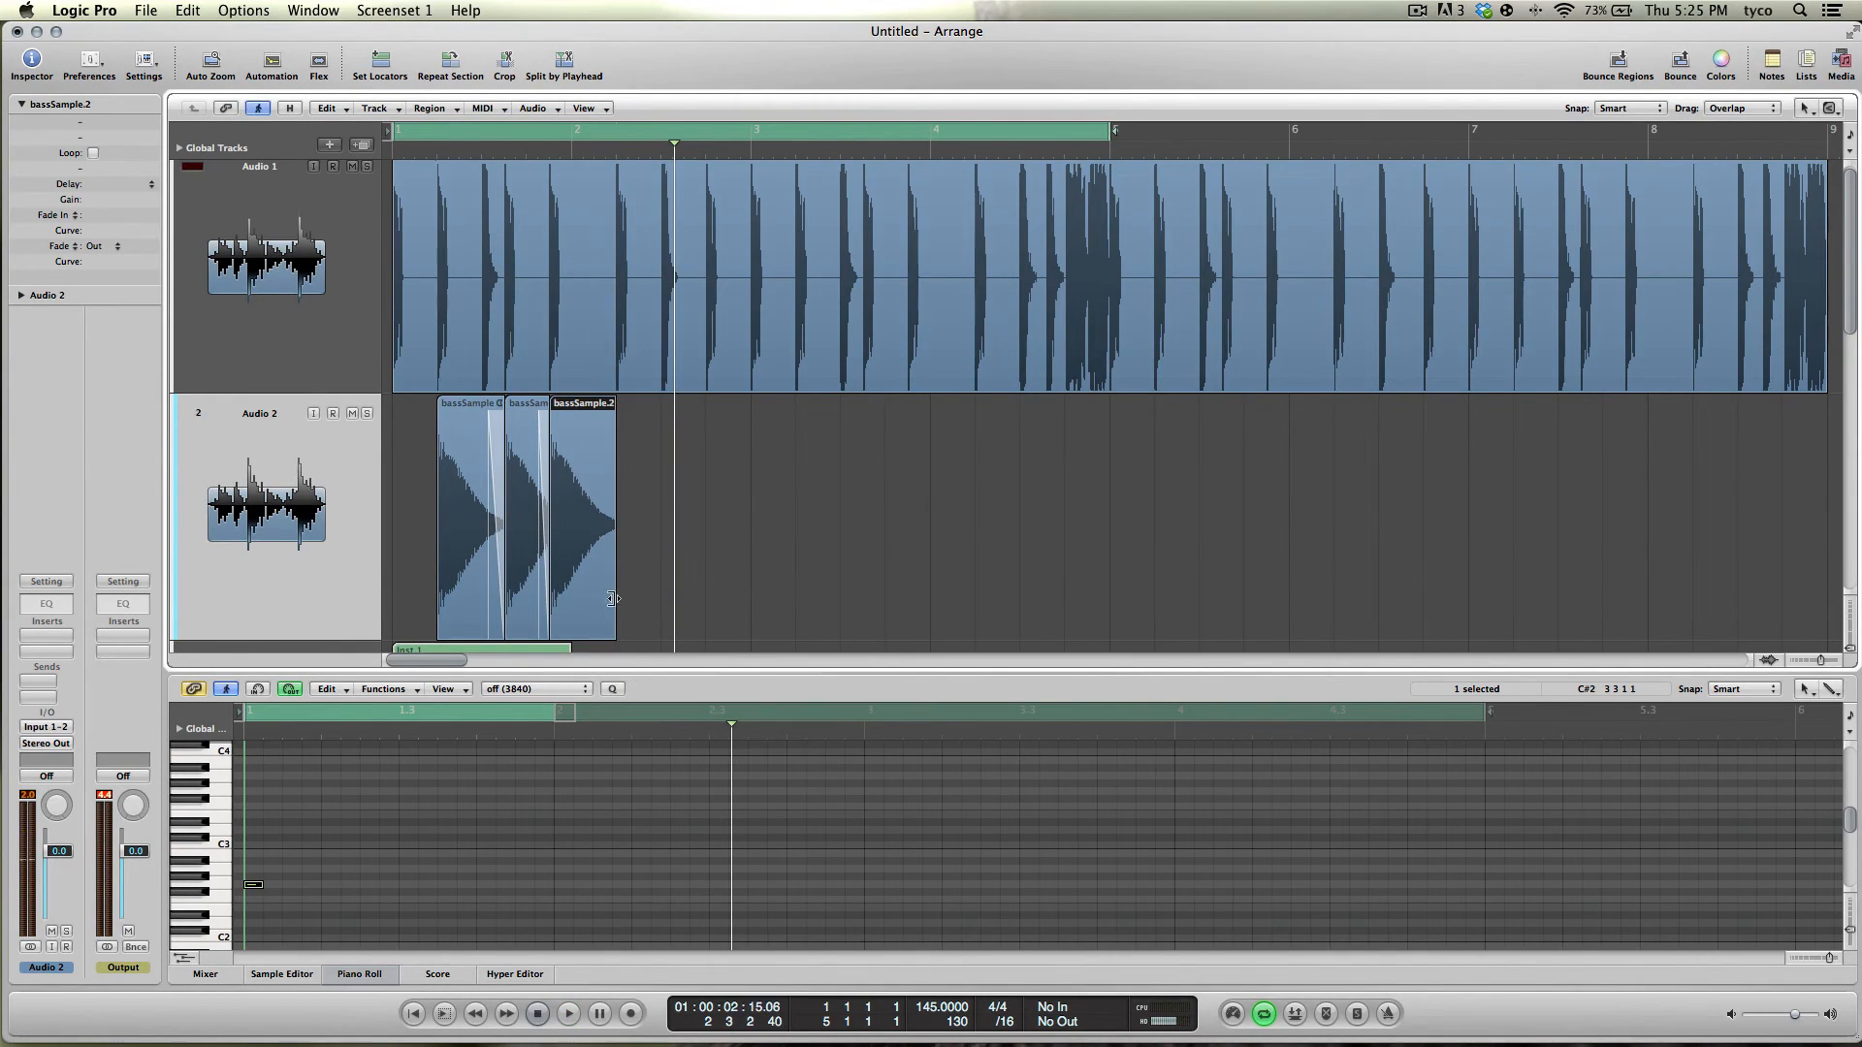
{"action": "left_click_drag", "start_coordinate": [614, 521], "coordinate": [603, 529]}
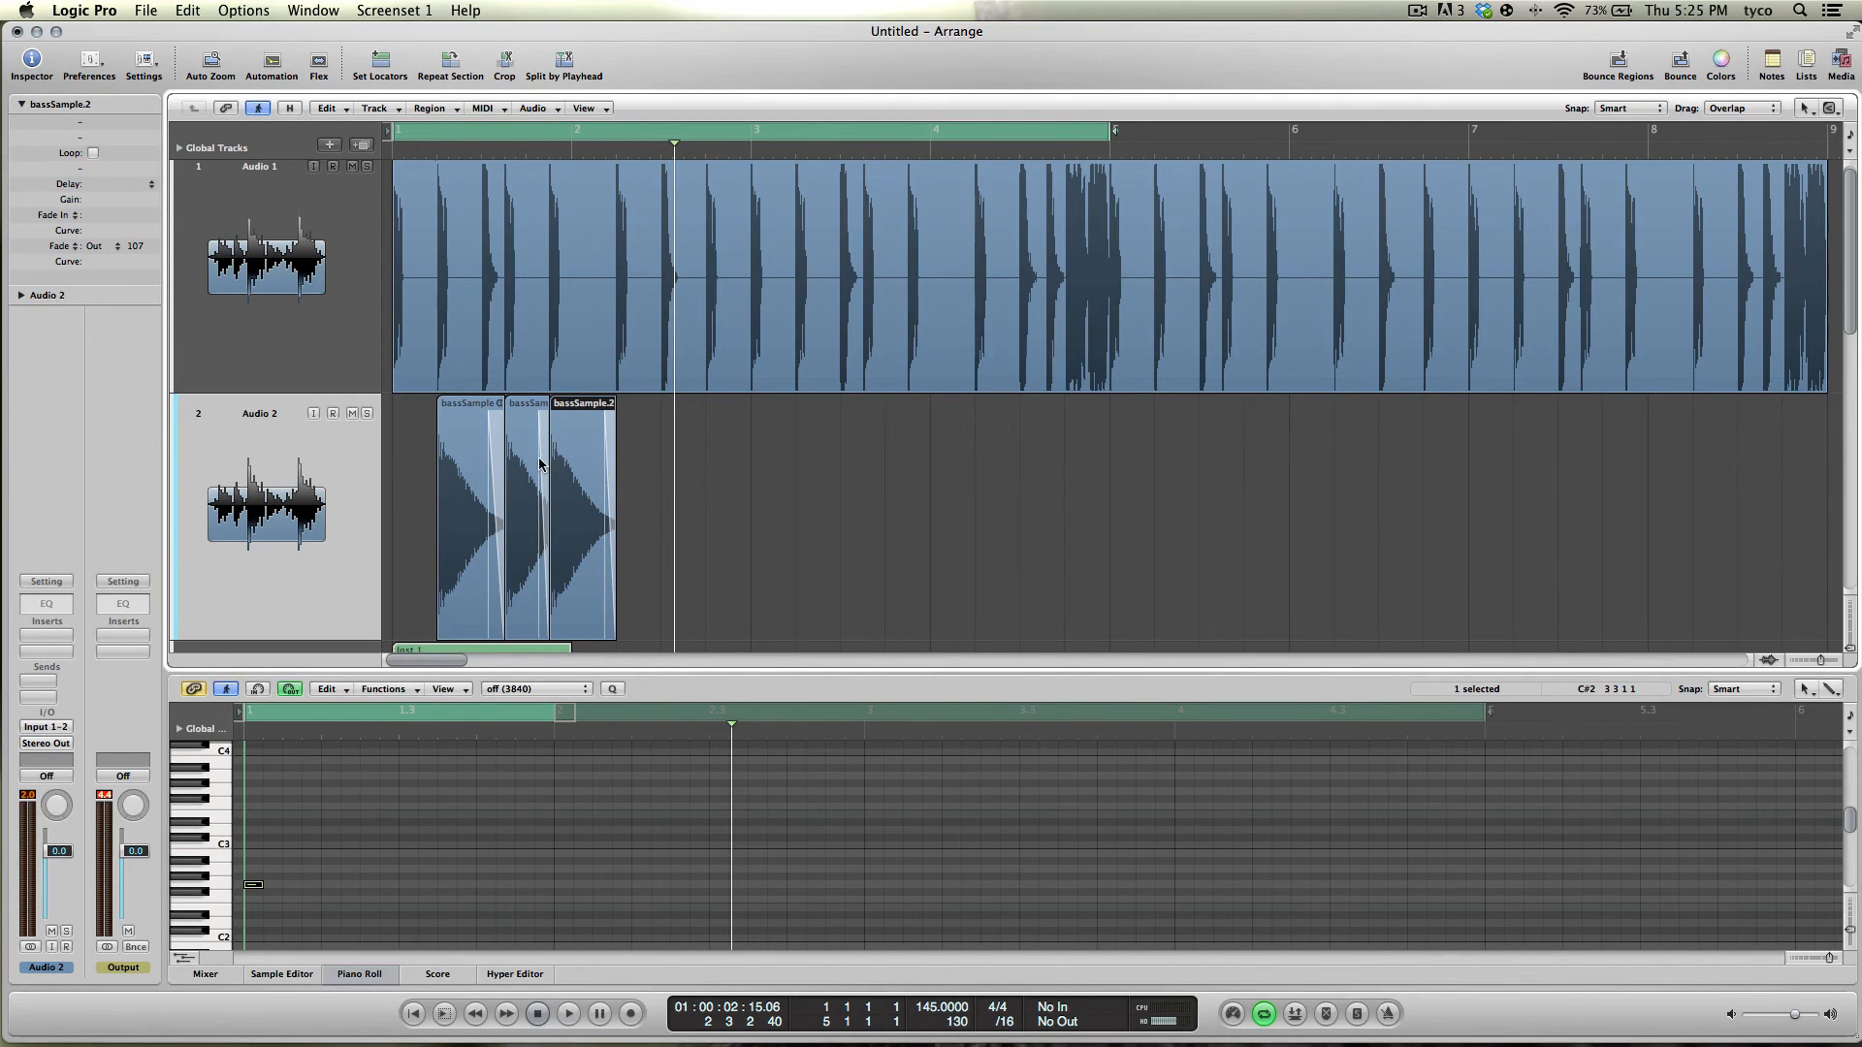
Step: Copy the second and third bass regions to beats 2 and 3 of bar 2 and audition them against the drums
{"action": "left_click_drag", "start_coordinate": [546, 456], "coordinate": [692, 436]}
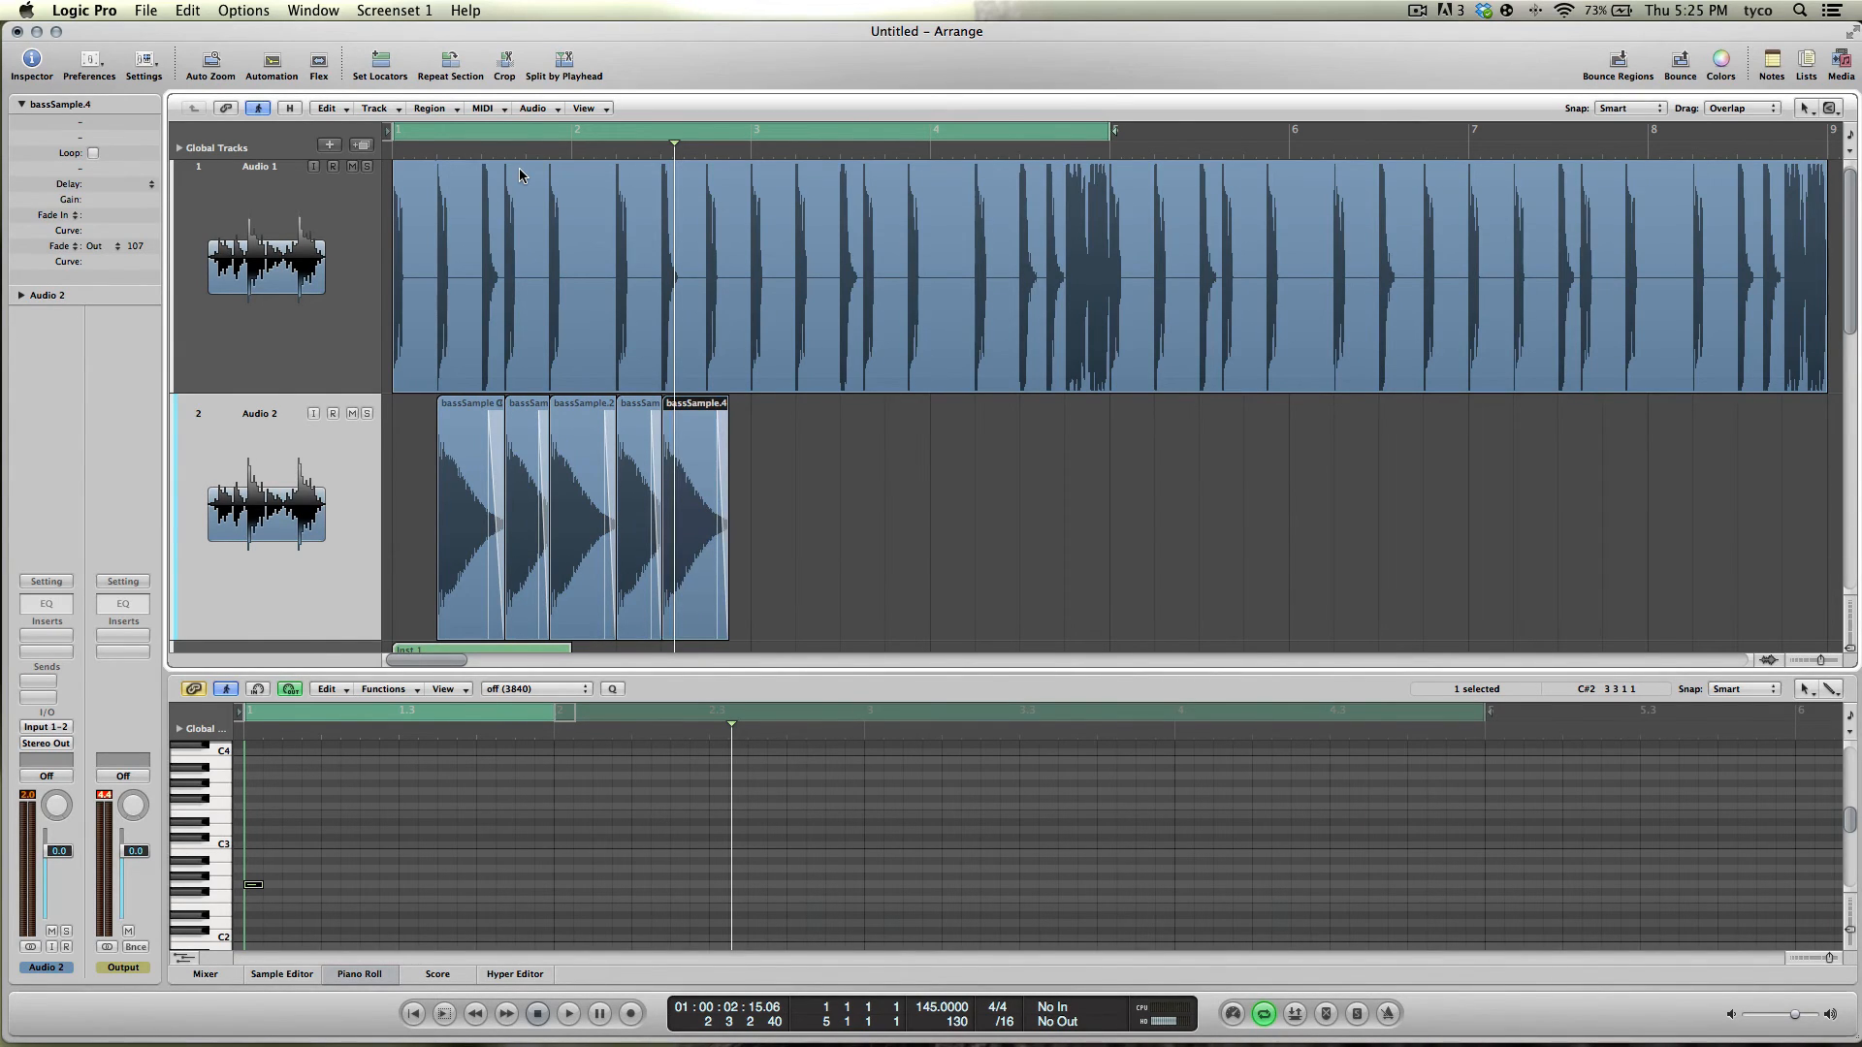
{"action": "key", "text": "space"}
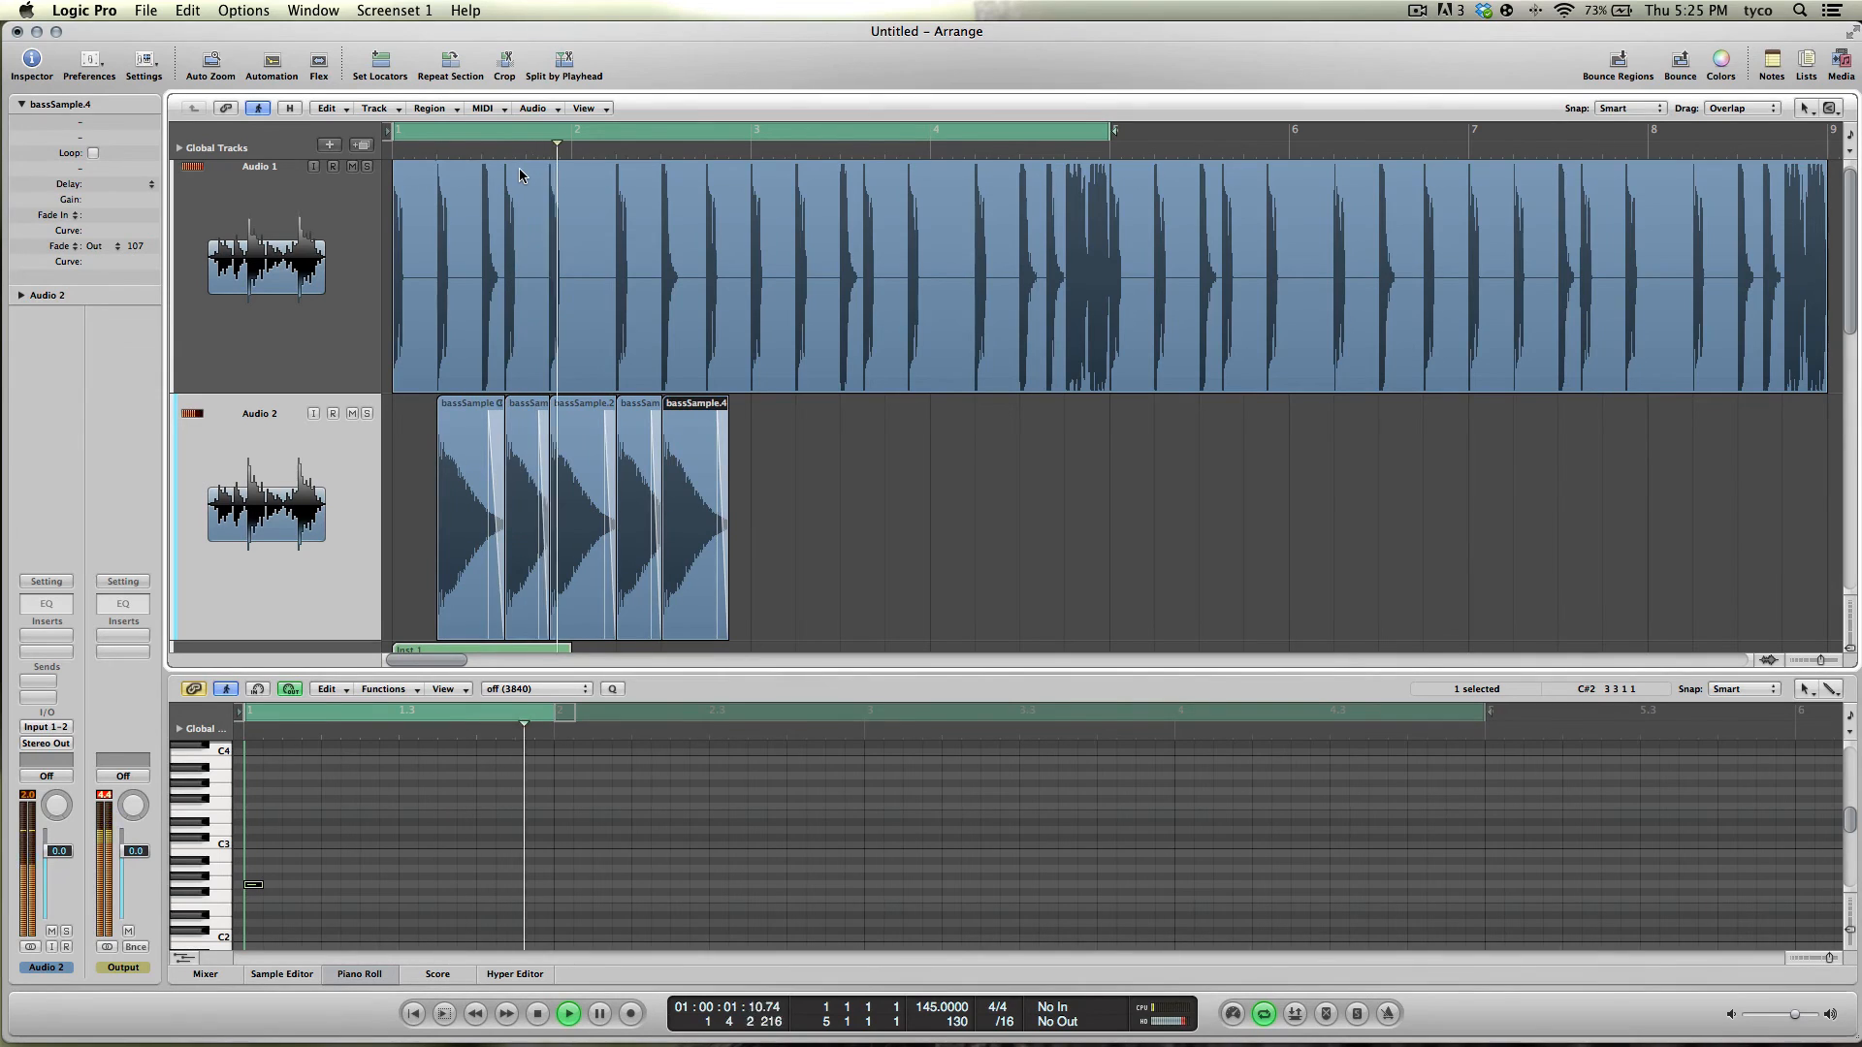
{"action": "key", "text": "space"}
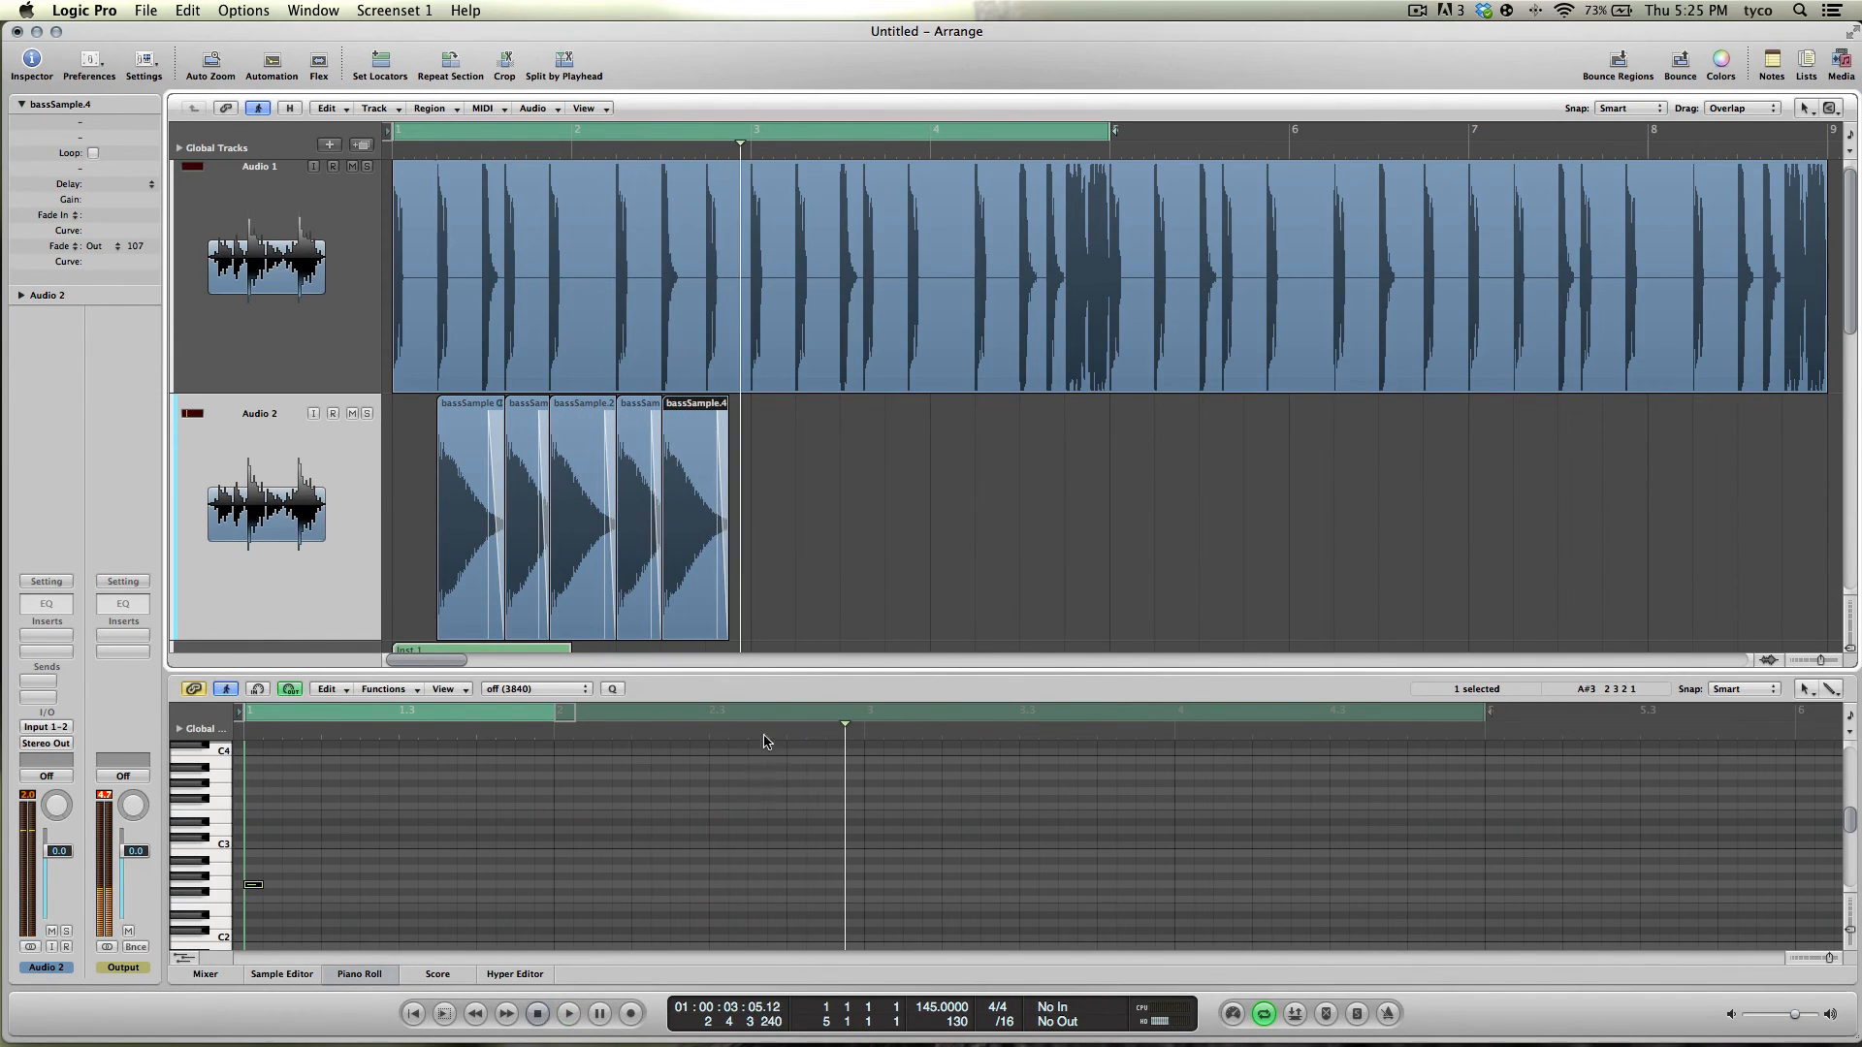
Step: Extend the fourth bass region to beat 4 of bar 2, follow it with three short faded hits ending at beat 3 of bar 3, and audition
{"action": "left_click_drag", "start_coordinate": [692, 516], "coordinate": [705, 638]}
{"action": "key", "text": "space"}
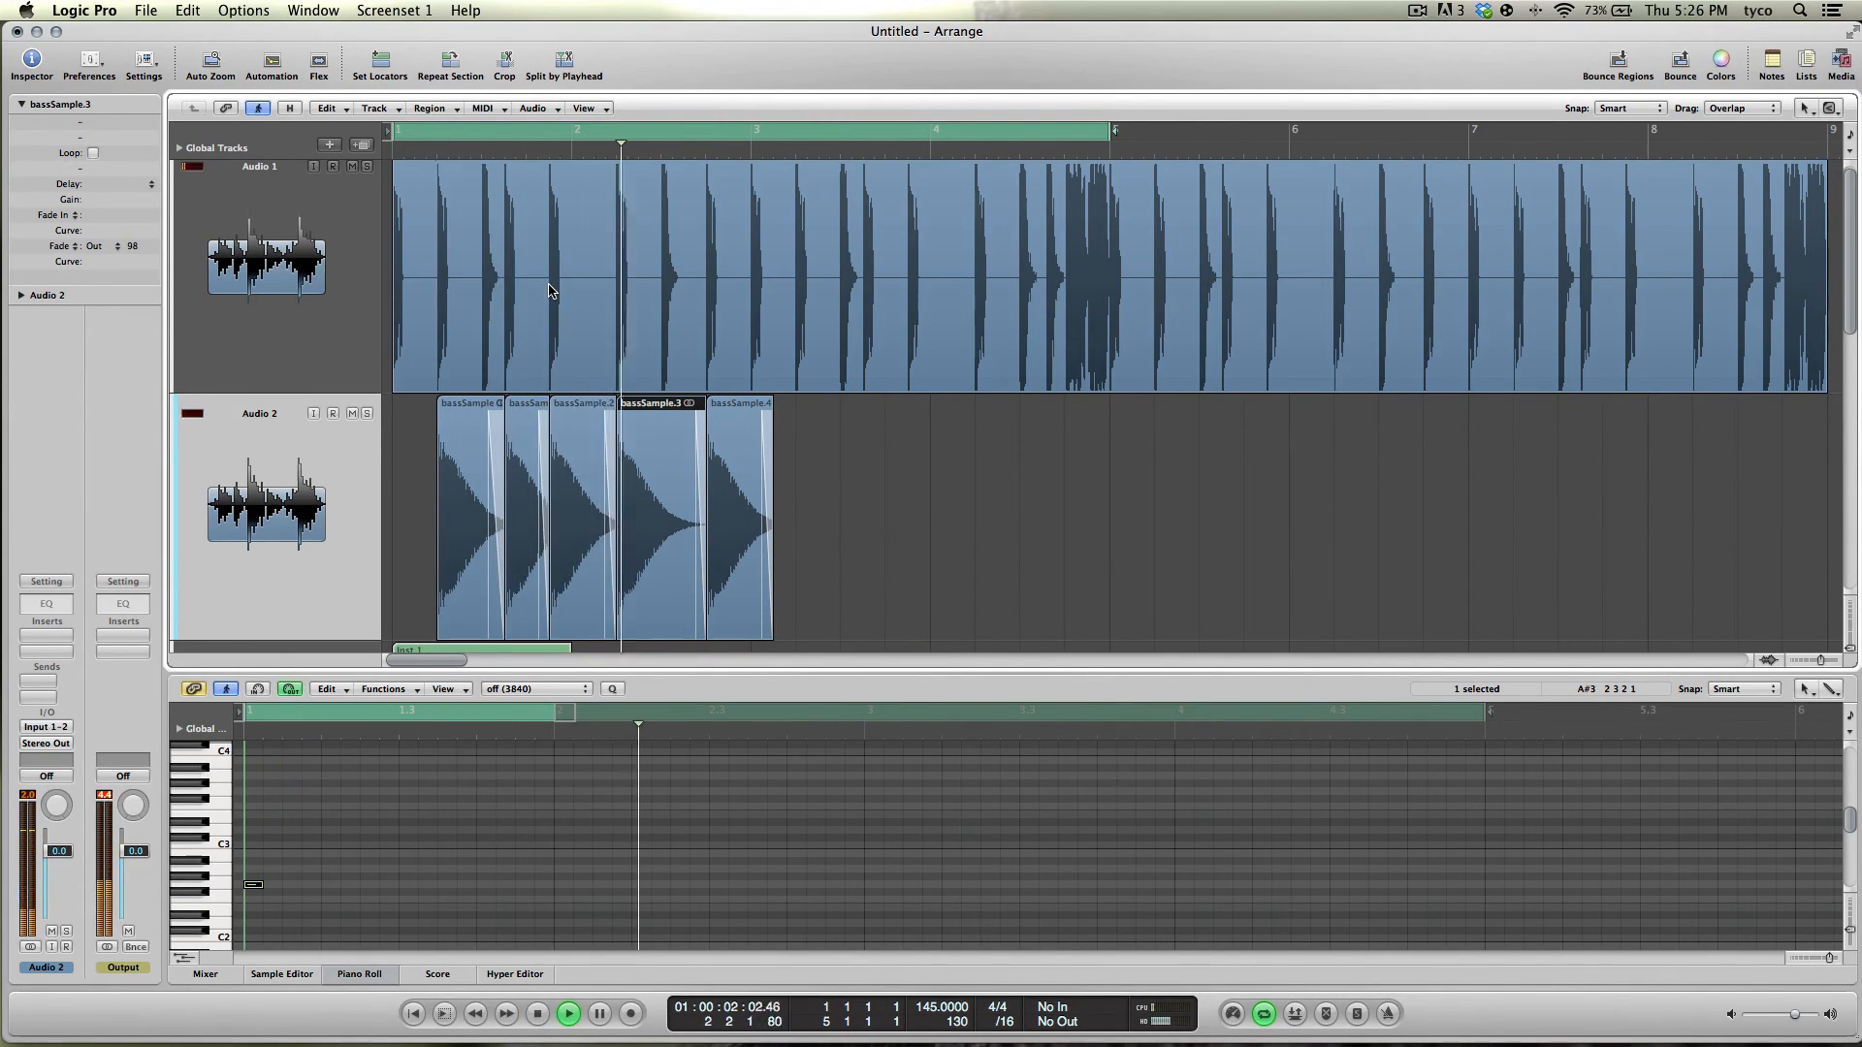
{"action": "key", "text": "space"}
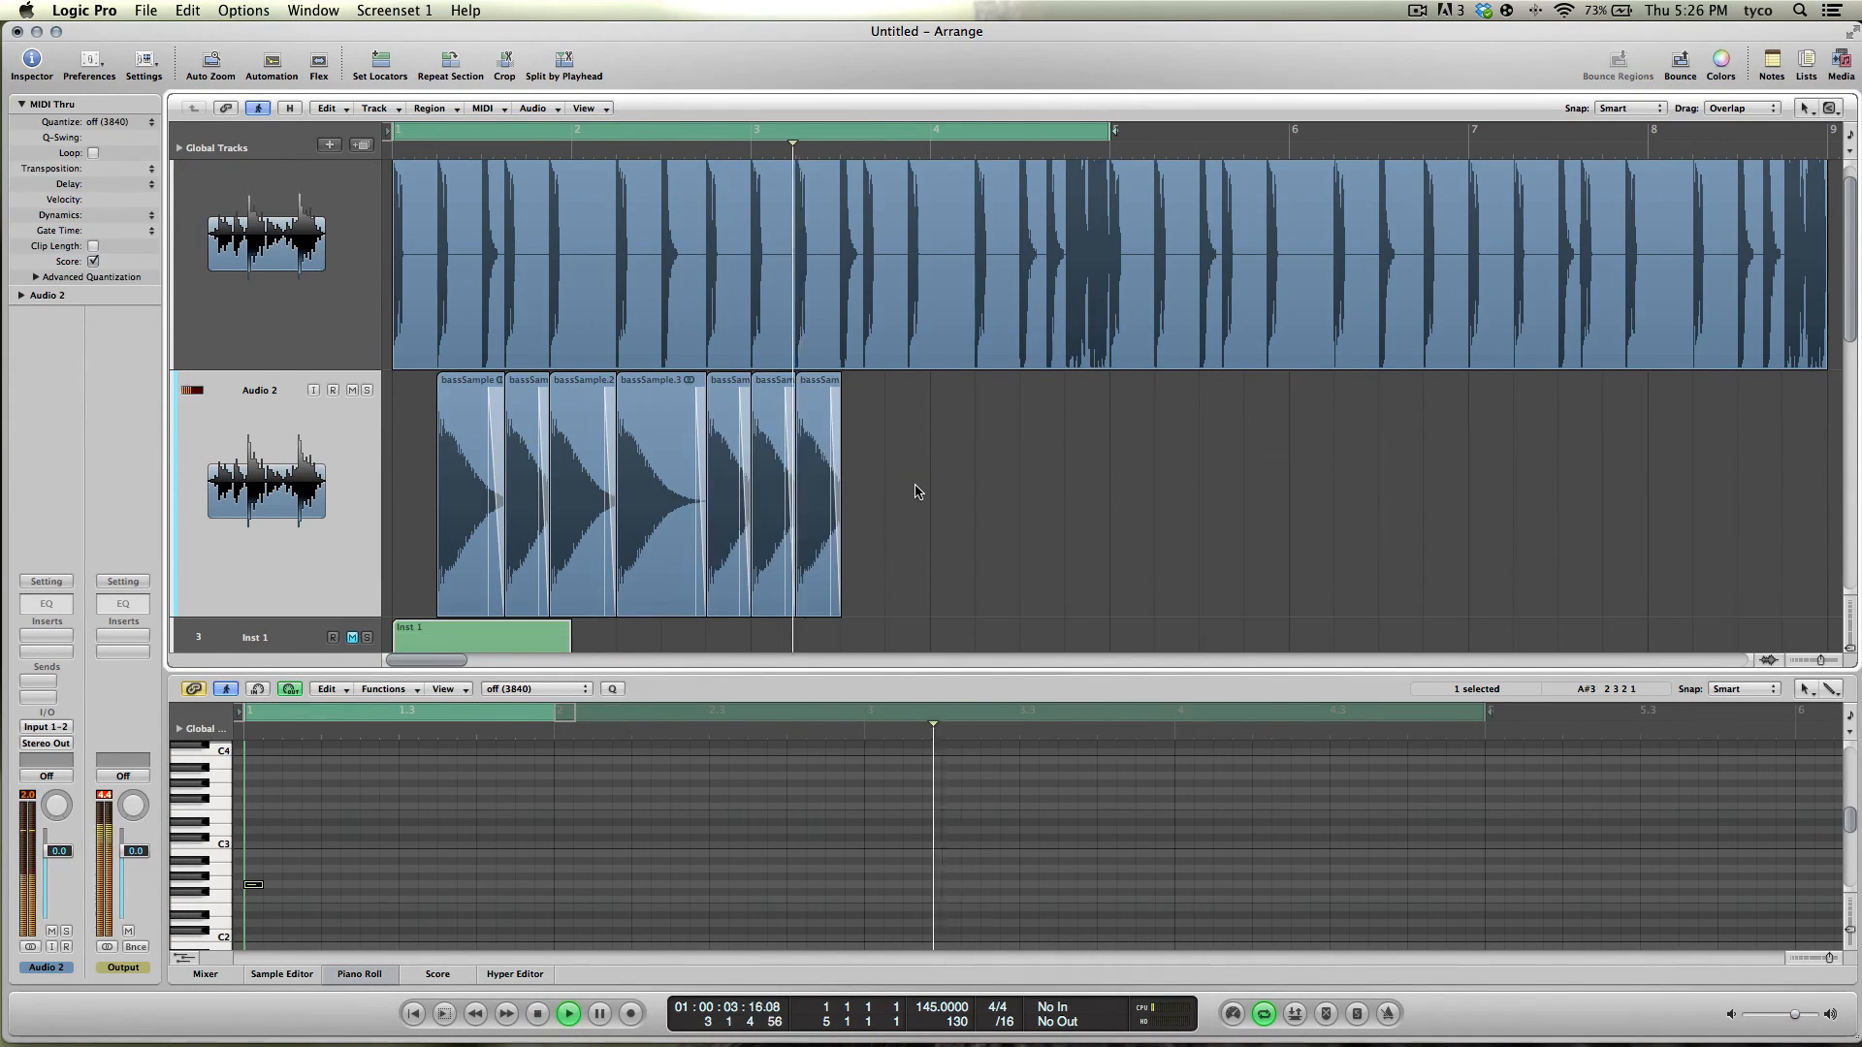
{"action": "key", "text": "space"}
Step: Insert a Channel EQ on Audio 2 with a -10.5 dB cut at 235 Hz and a -2.5 dB high shelf at 8900 Hz, and audition it
{"action": "scroll", "coordinate": [769, 591], "scroll_direction": "down", "scroll_amount": 1}
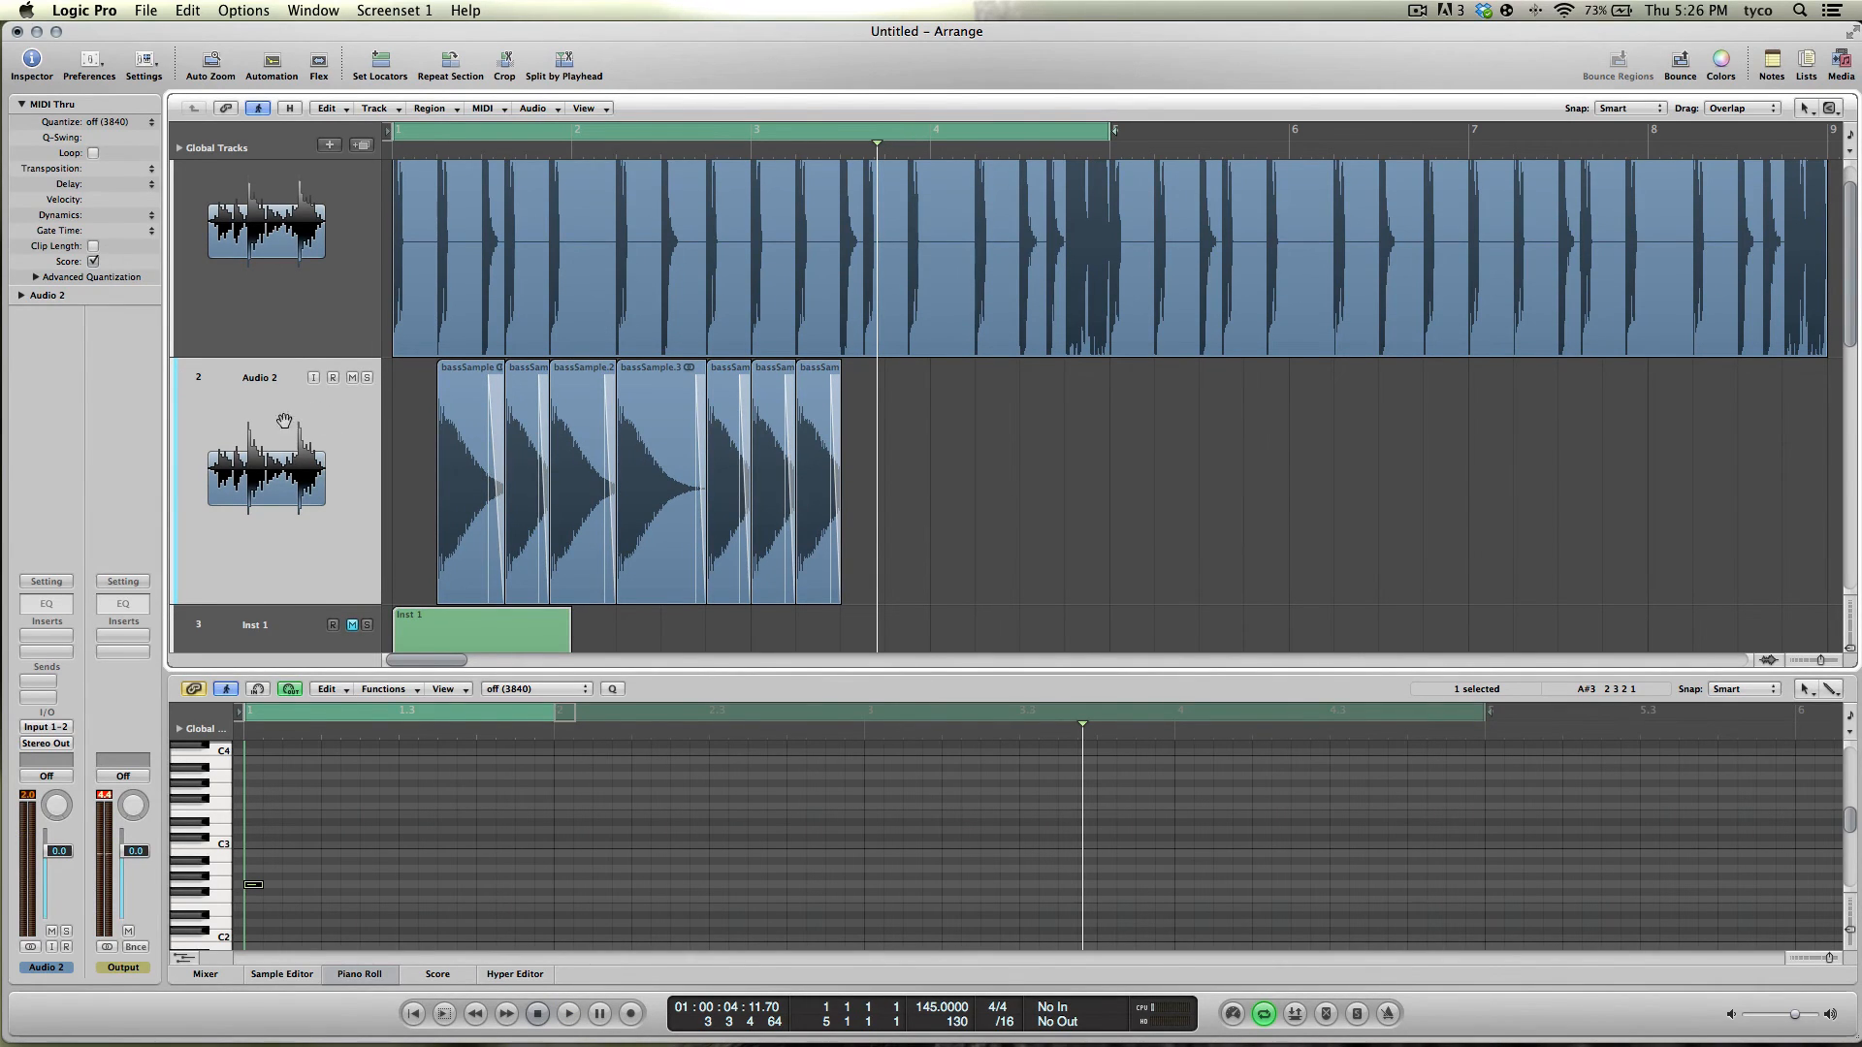
{"action": "left_click", "coordinate": [43, 609]}
{"action": "left_click_drag", "start_coordinate": [260, 254], "coordinate": [293, 307]}
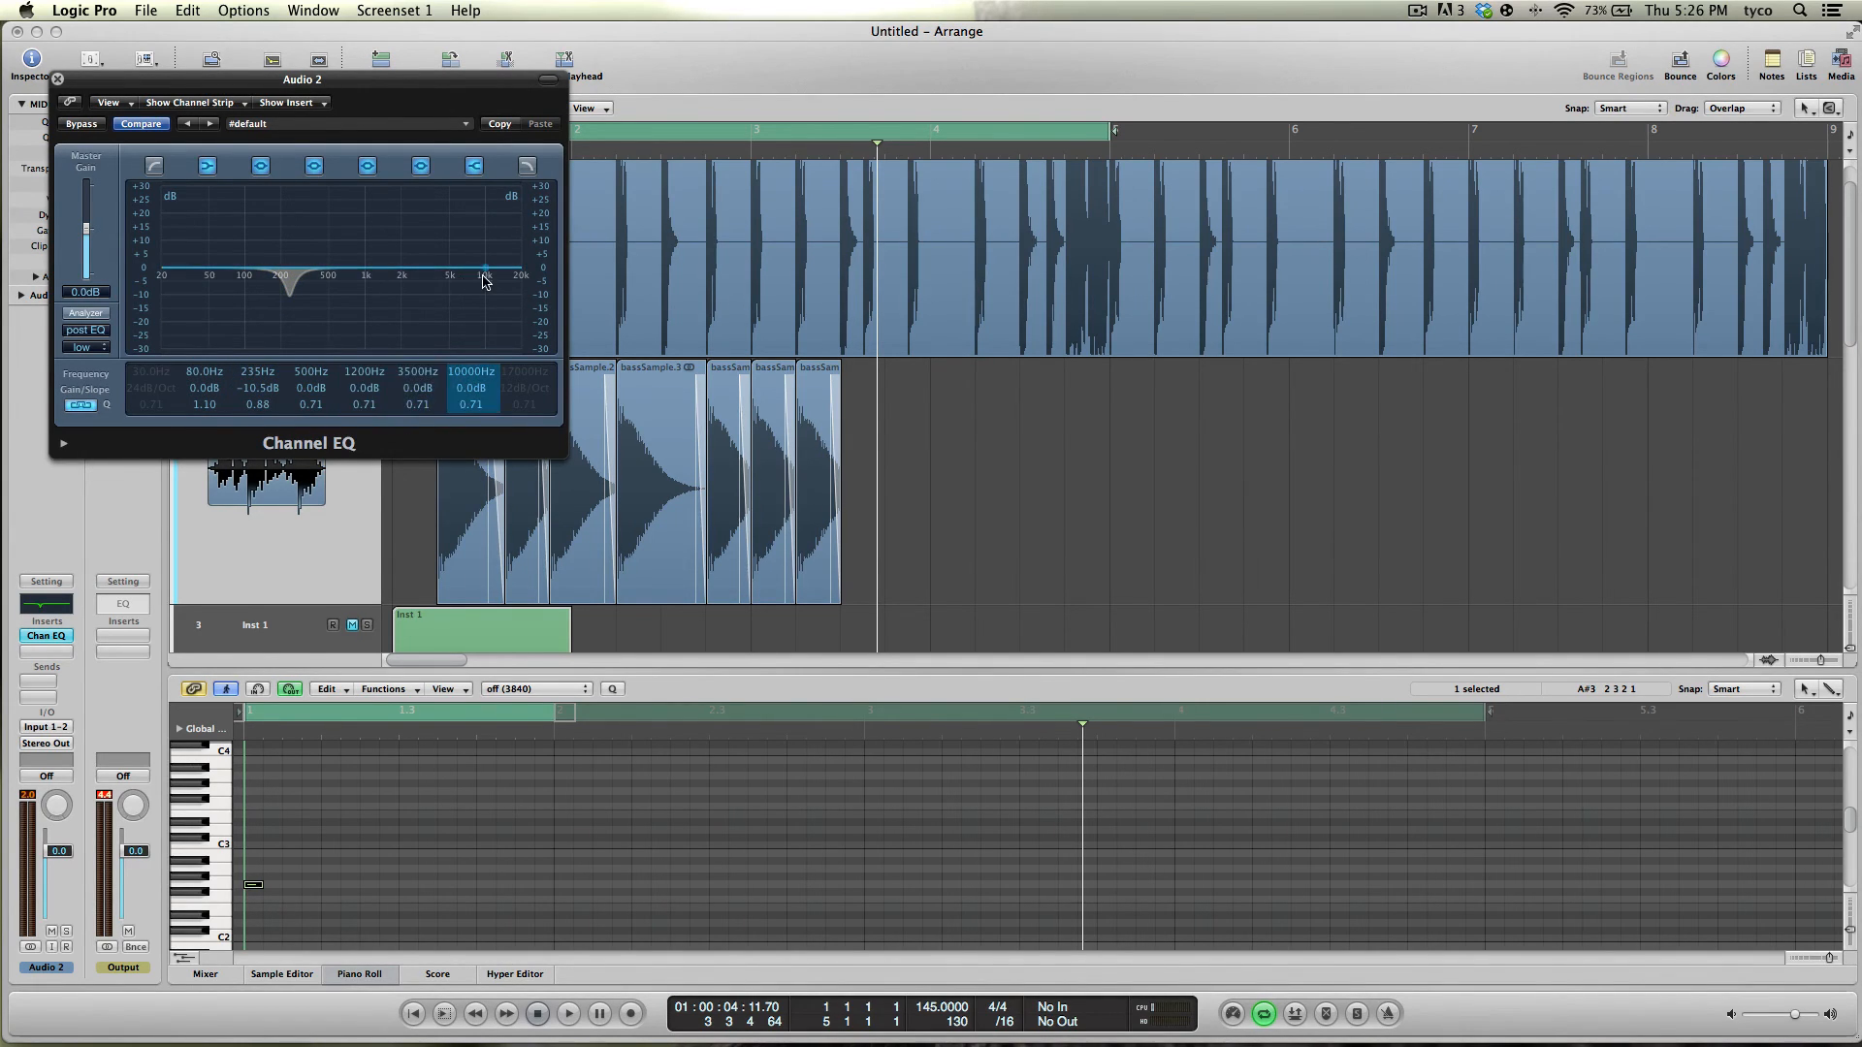
{"action": "left_click_drag", "start_coordinate": [476, 283], "coordinate": [472, 289]}
{"action": "key", "text": "space"}
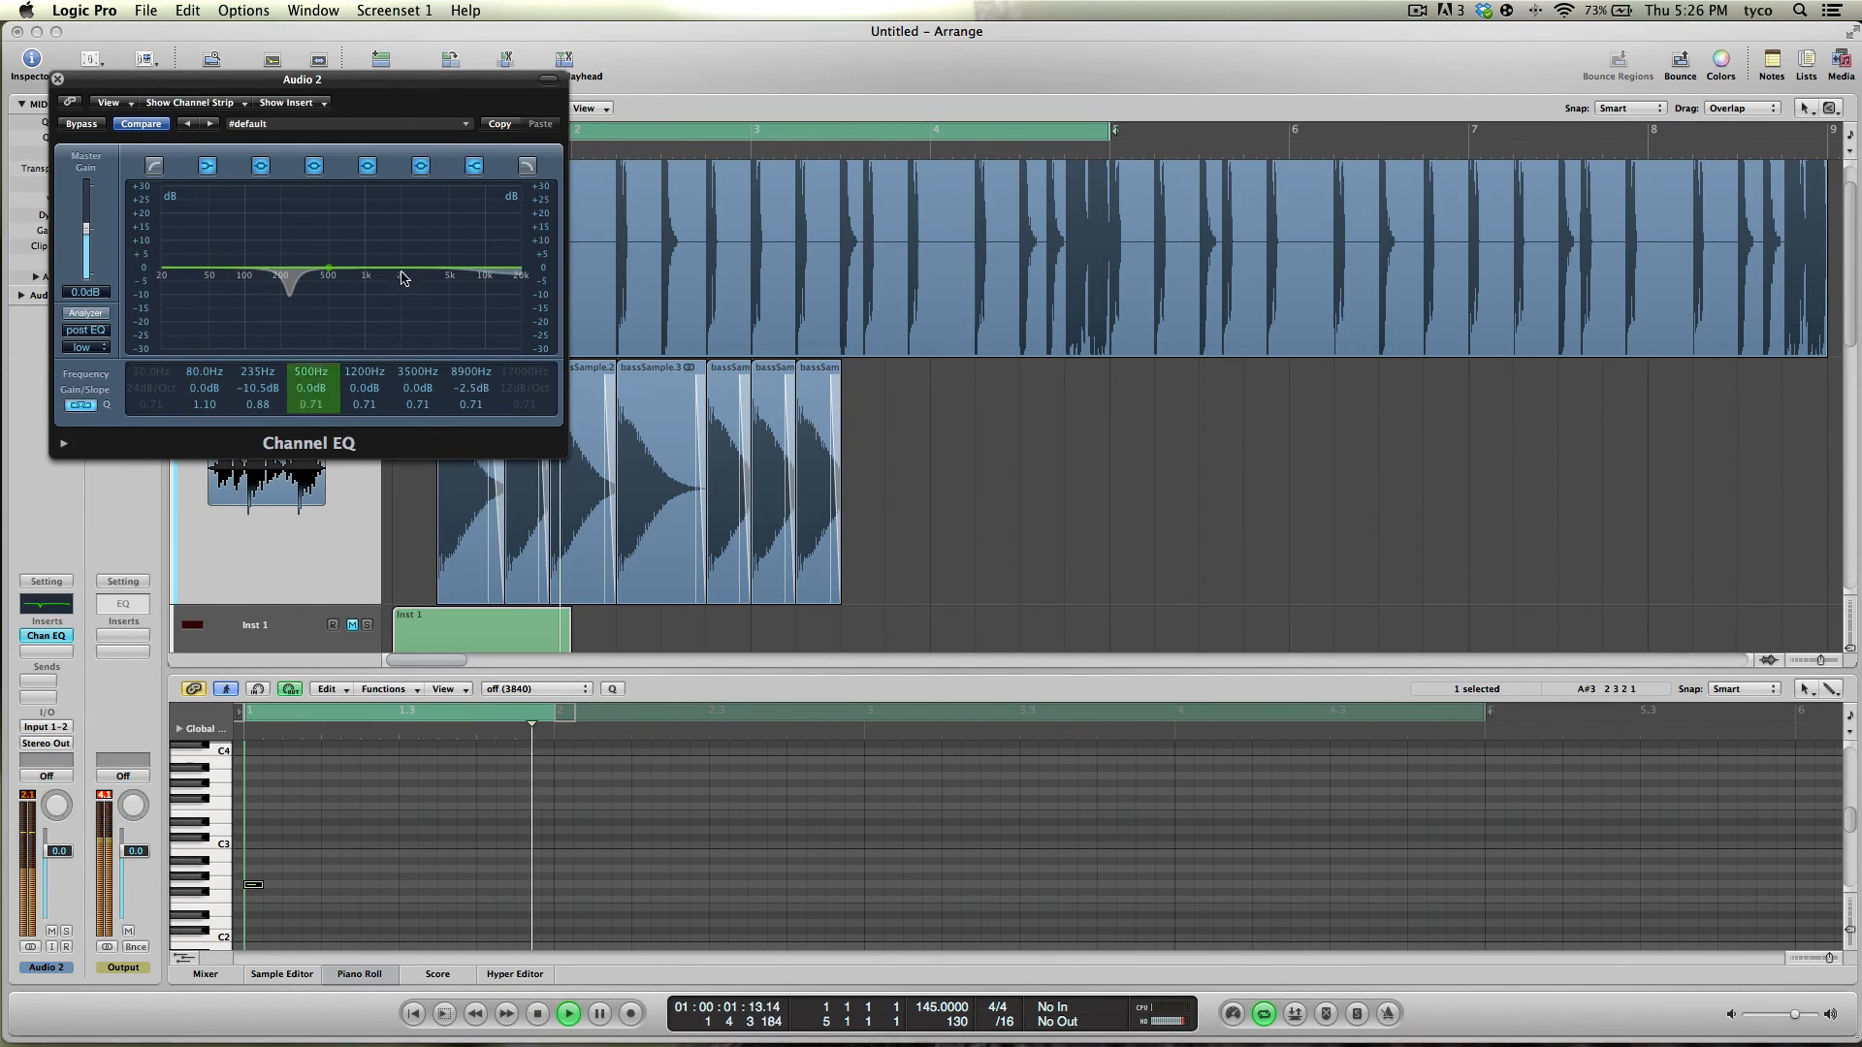
{"action": "key", "text": "space"}
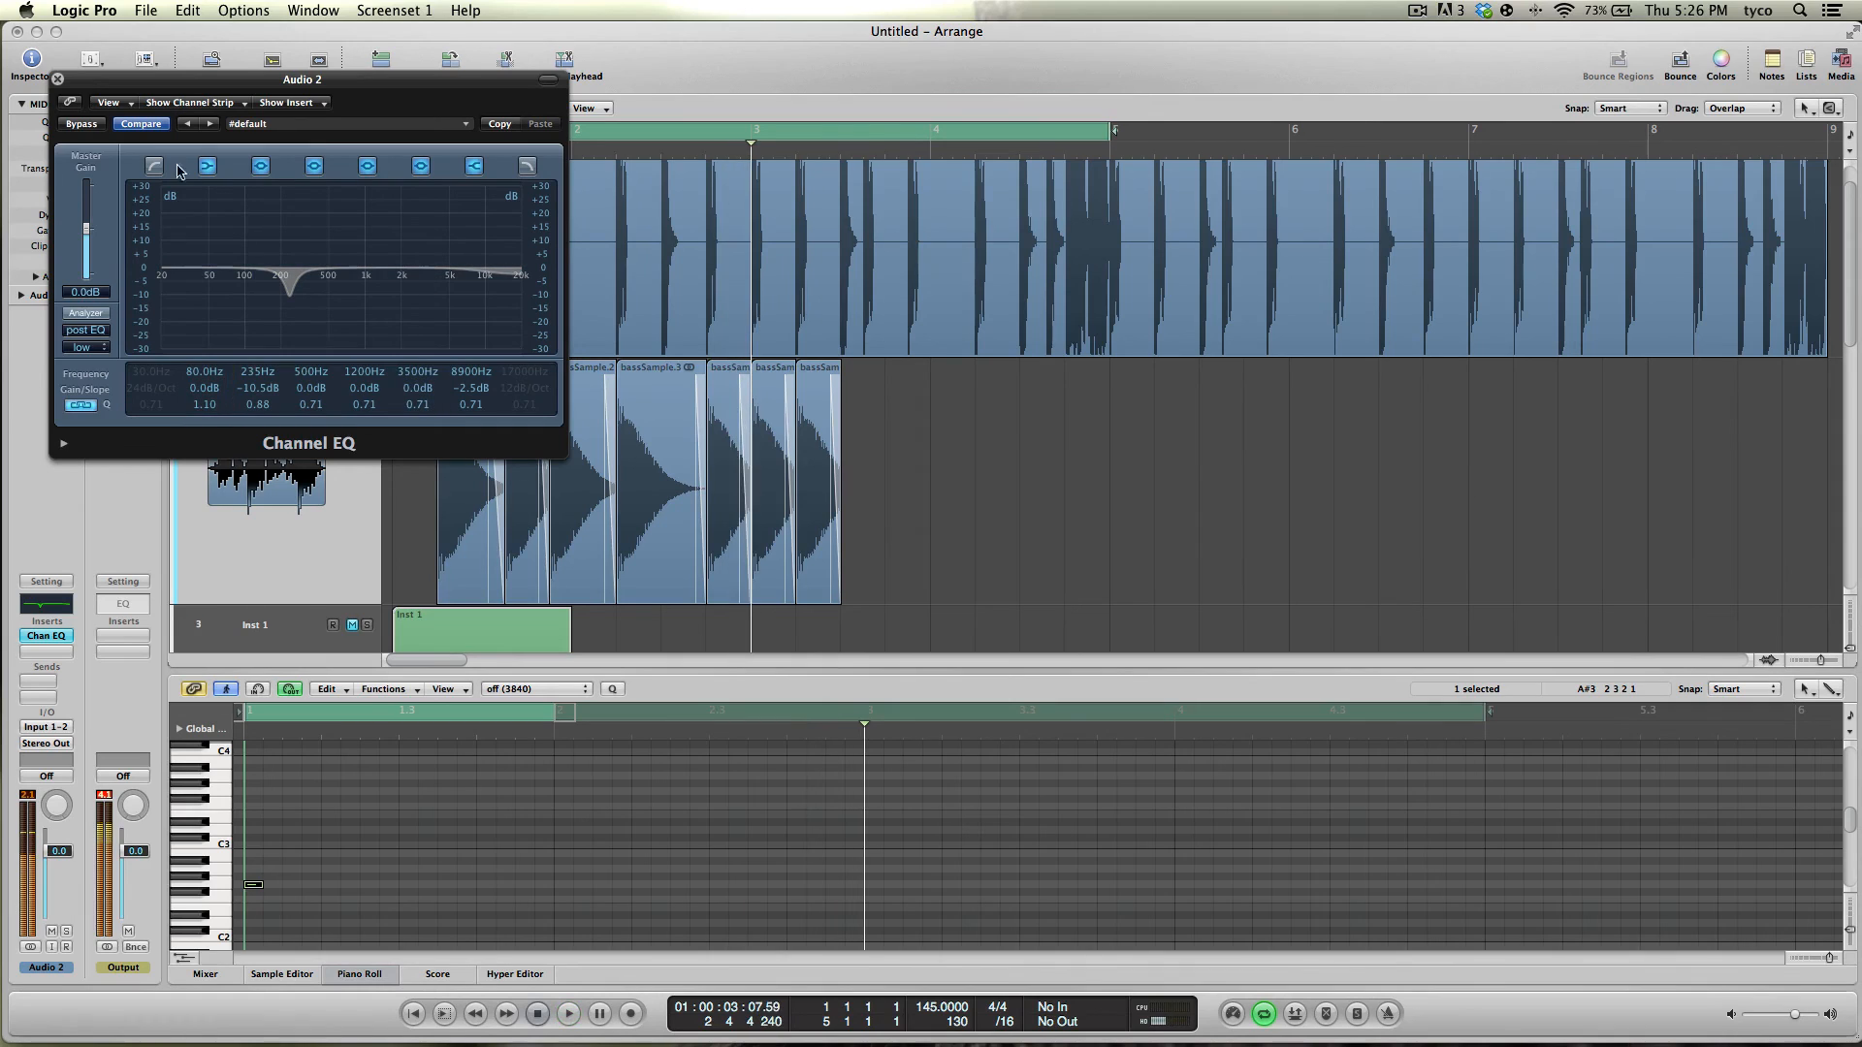
{"action": "left_click", "coordinate": [57, 79]}
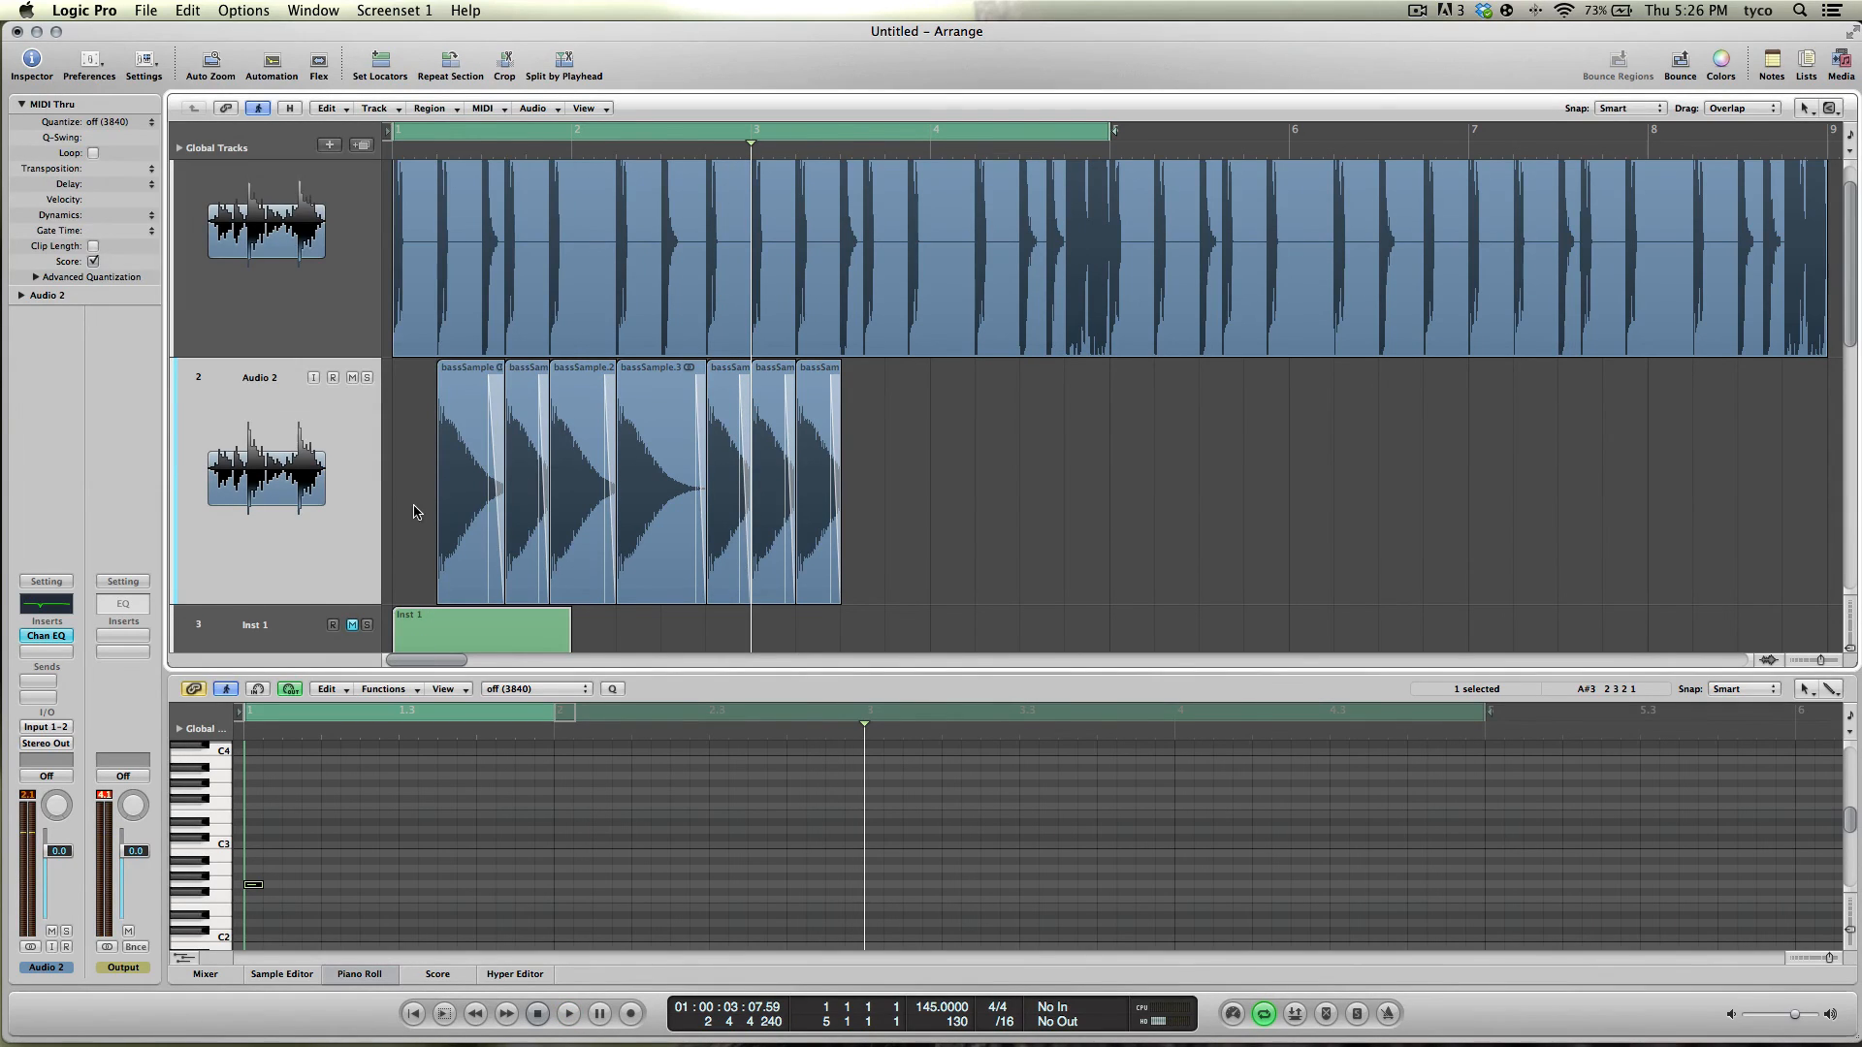
Step: Insert a stereo single-band High Pass Filter after the Channel EQ on Audio 2 and set its frequency to 130 Hz
{"action": "left_click", "coordinate": [376, 511]}
{"action": "left_click", "coordinate": [46, 650]}
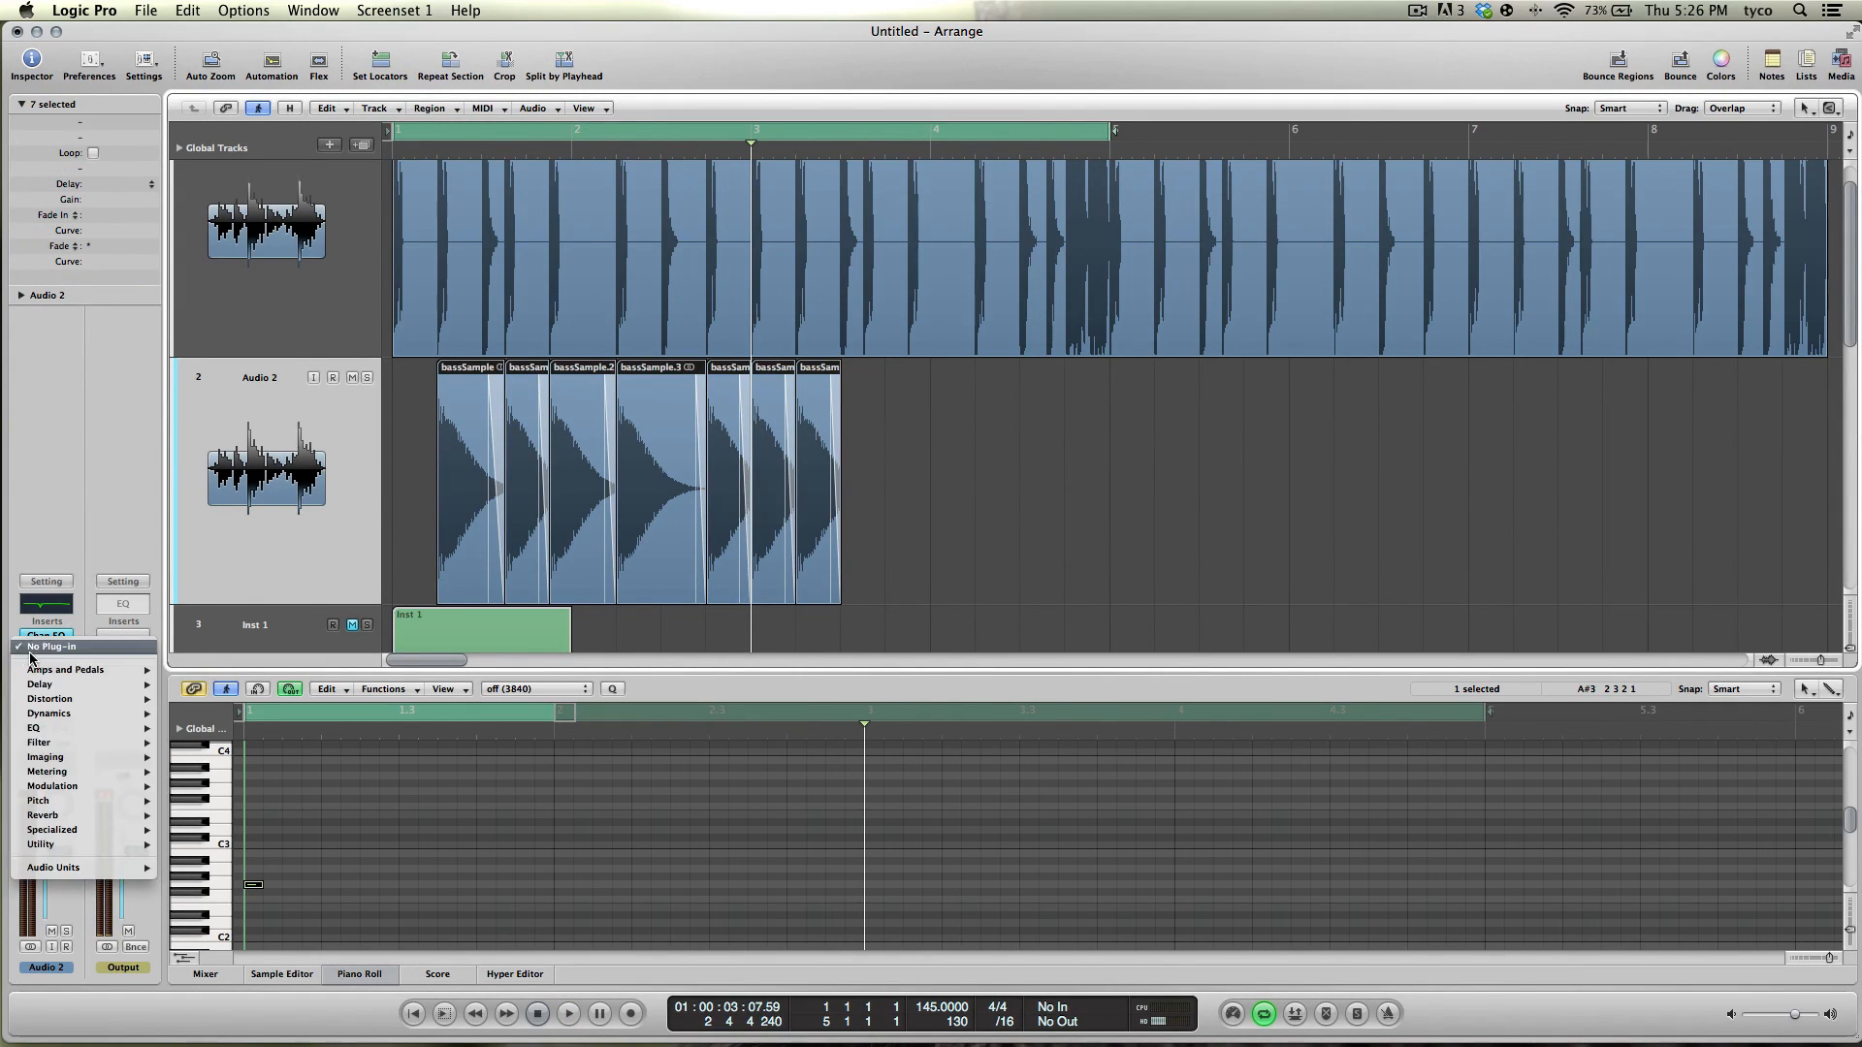
{"action": "mouse_move", "coordinate": [39, 728]}
{"action": "mouse_move", "coordinate": [207, 729]}
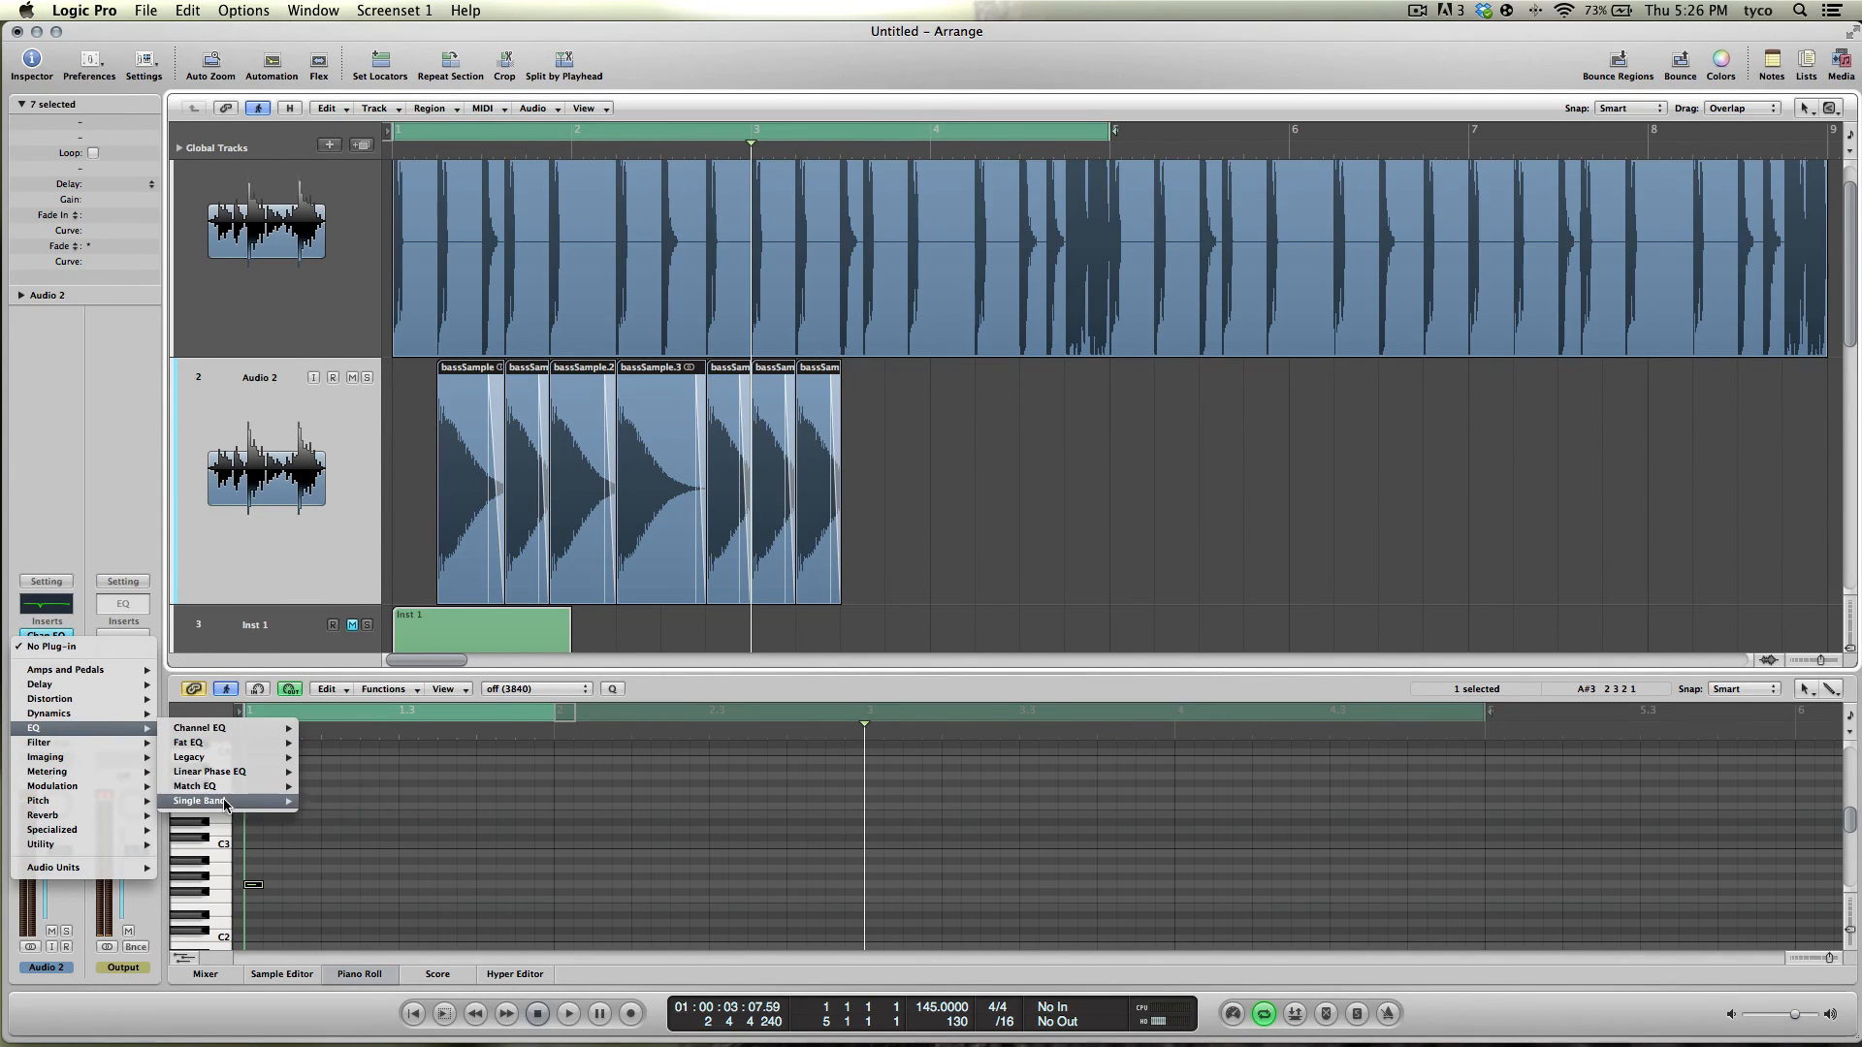
{"action": "mouse_move", "coordinate": [225, 805]}
{"action": "mouse_move", "coordinate": [334, 804]}
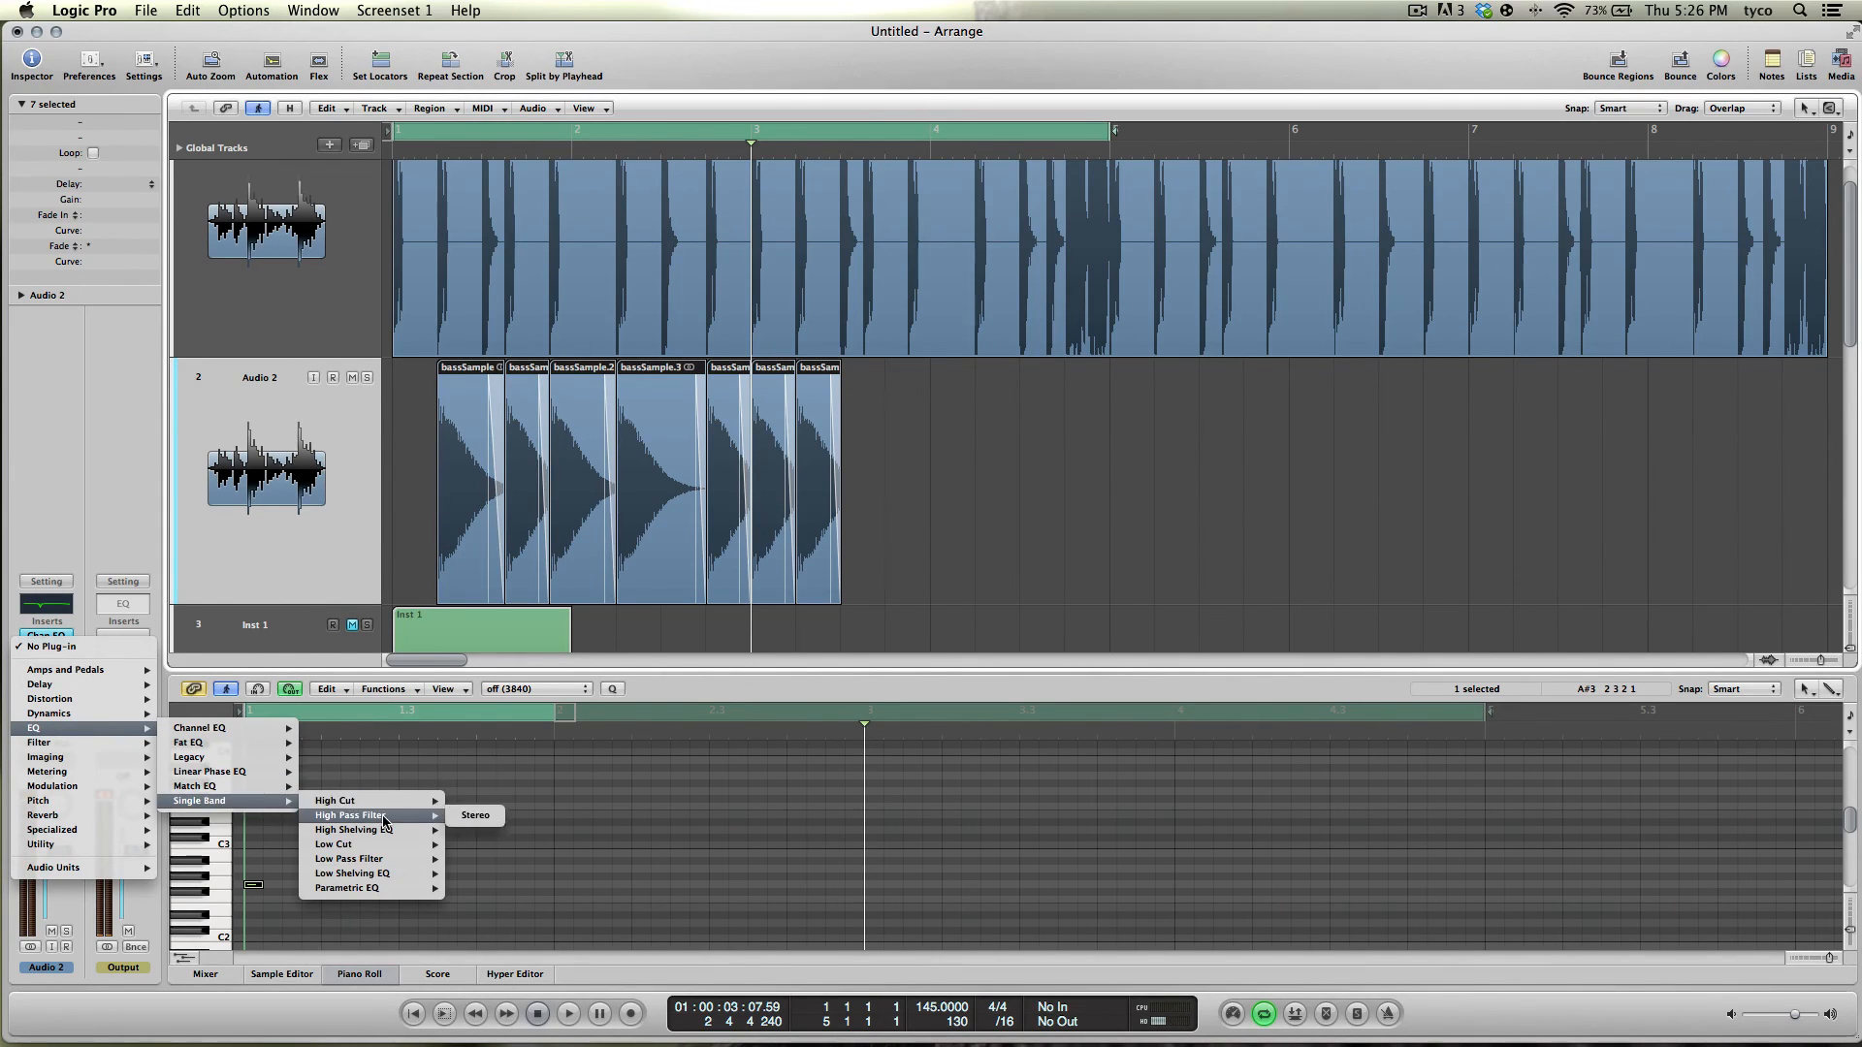
{"action": "left_click", "coordinate": [473, 815]}
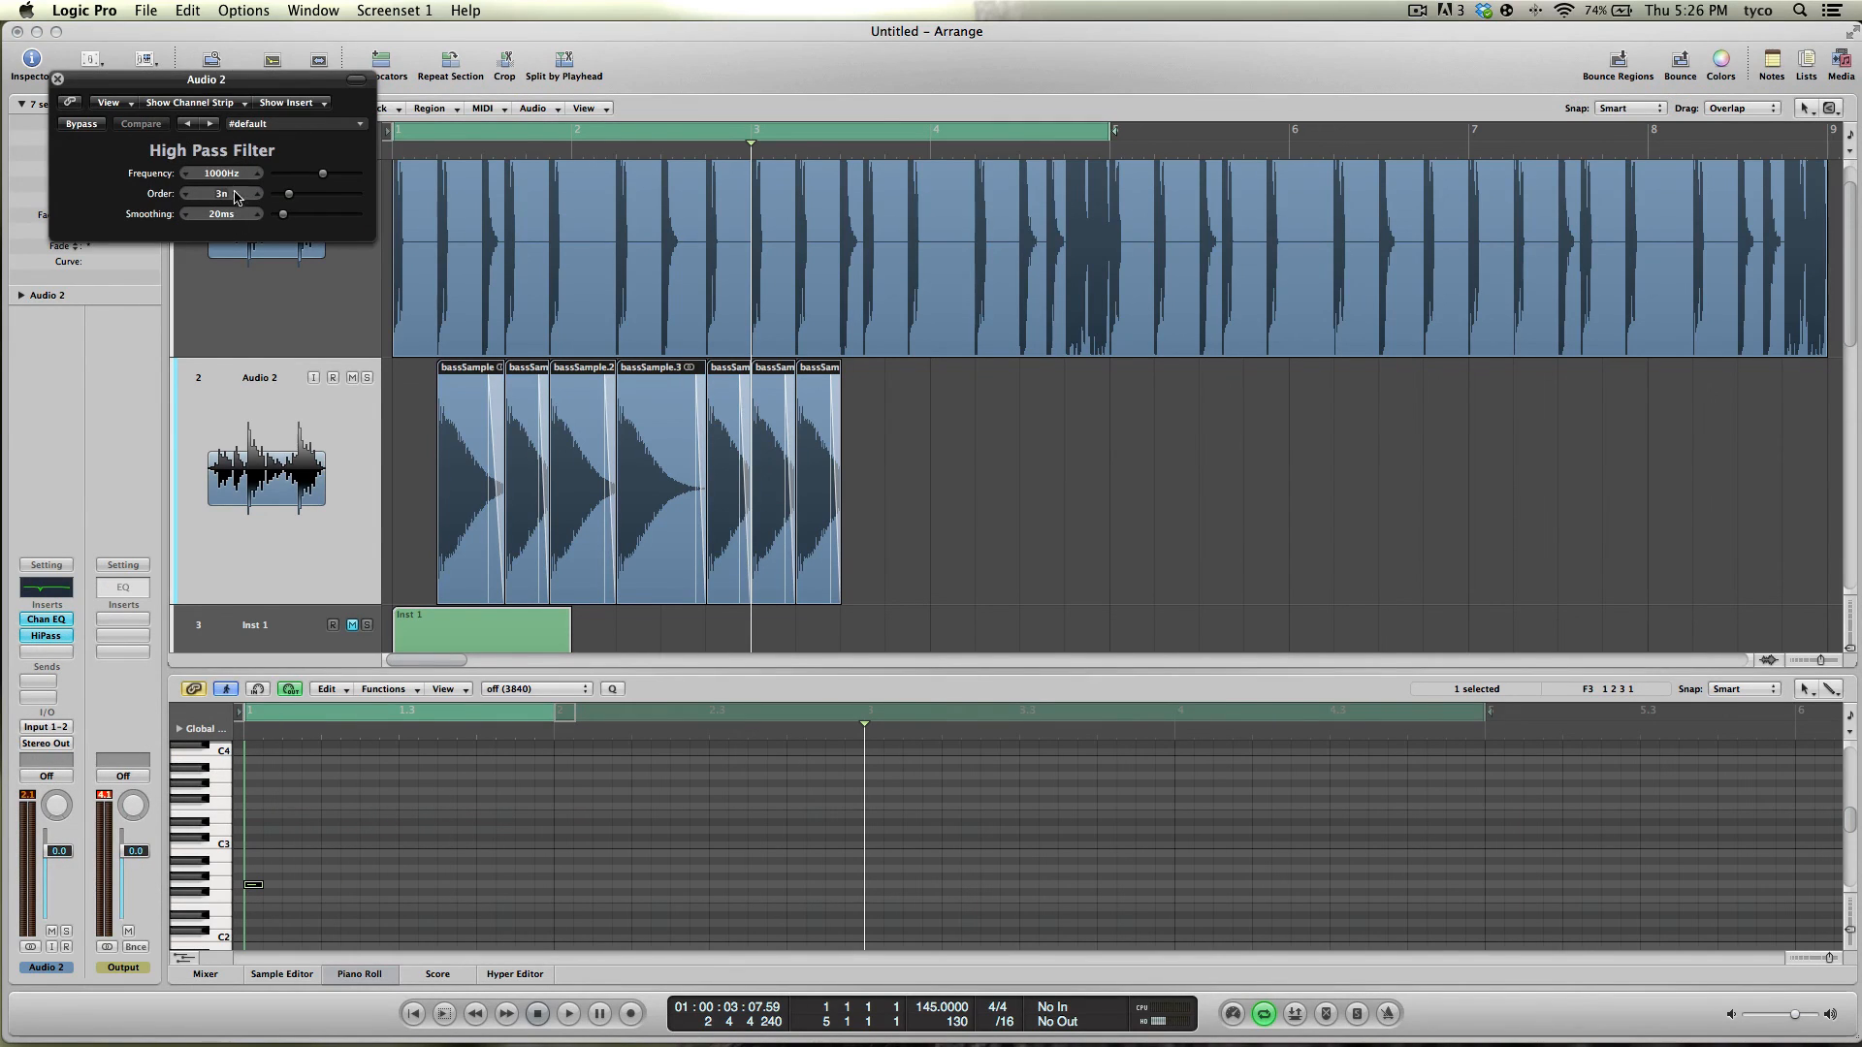
{"action": "double_click", "coordinate": [223, 174]}
{"action": "type", "text": "130"}
{"action": "key", "text": "Return"}
{"action": "left_click", "coordinate": [58, 78]}
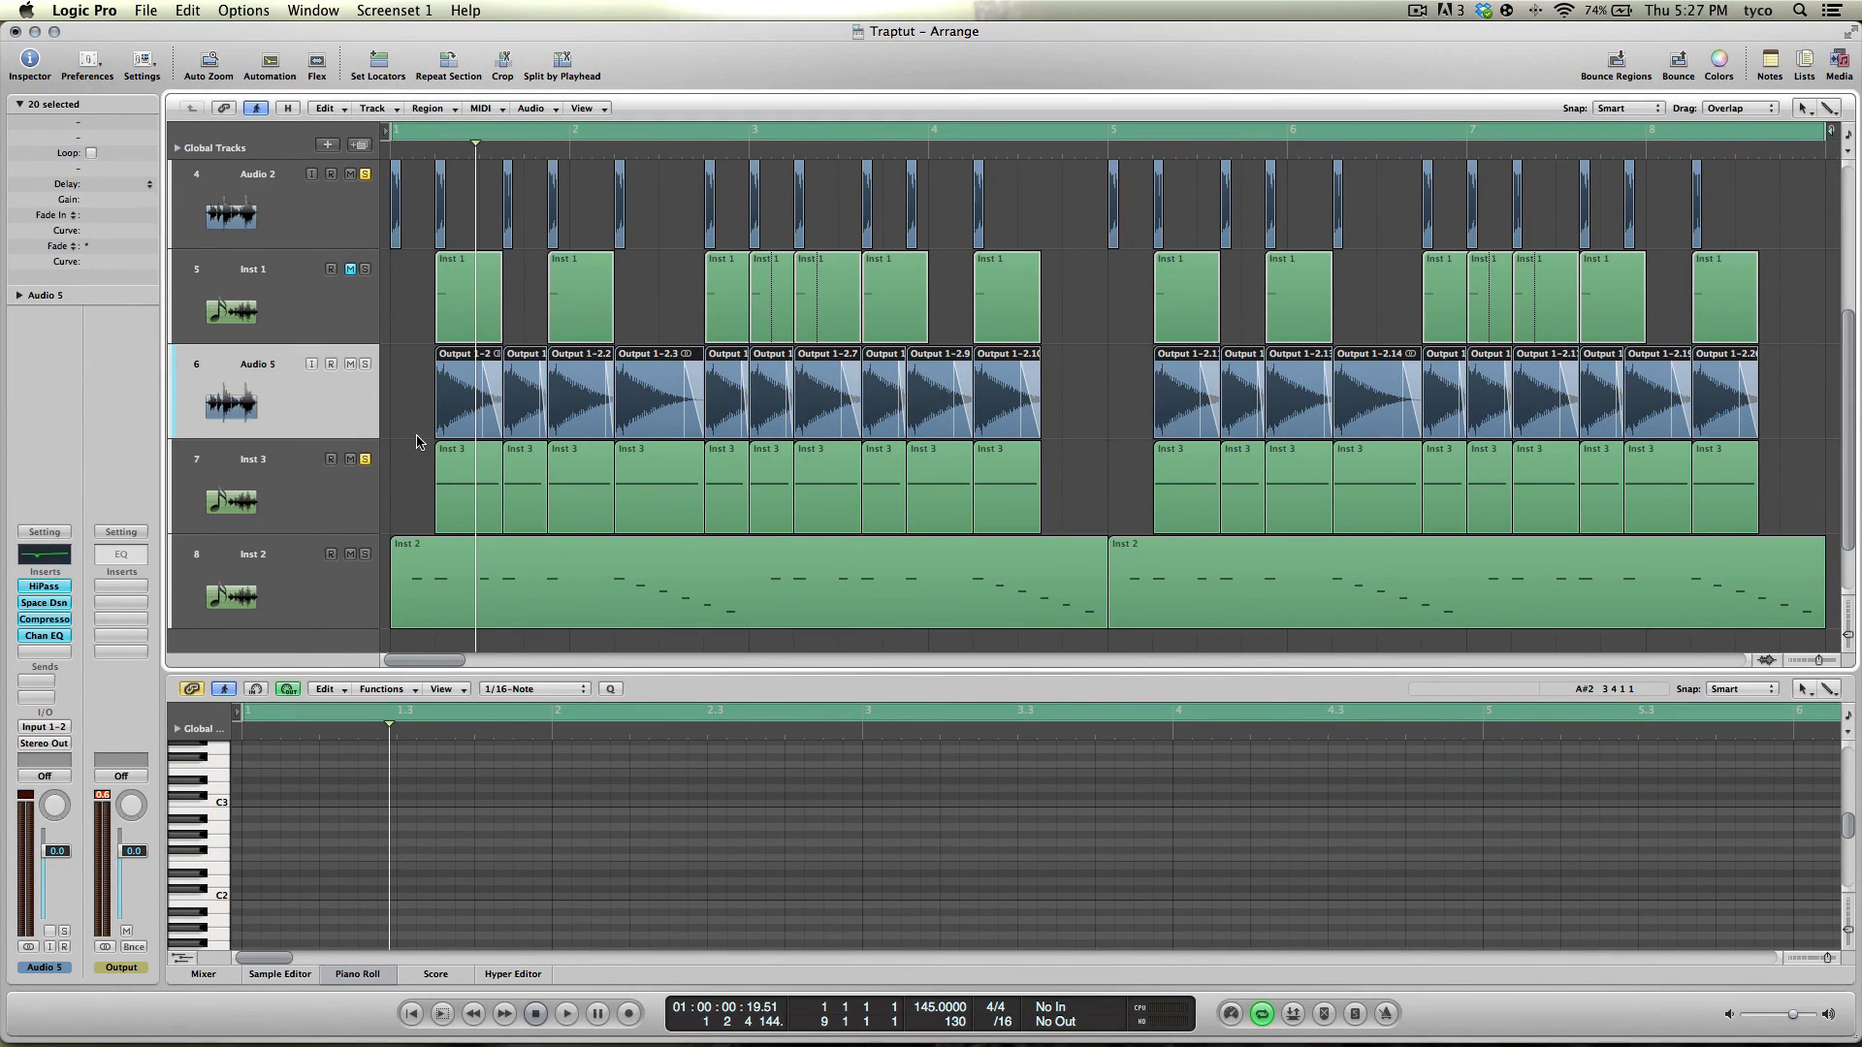
Step: Play back the finished Traptut project, first with its soloed layers and again with solo off, to hear the bass in context
{"action": "key", "text": "space"}
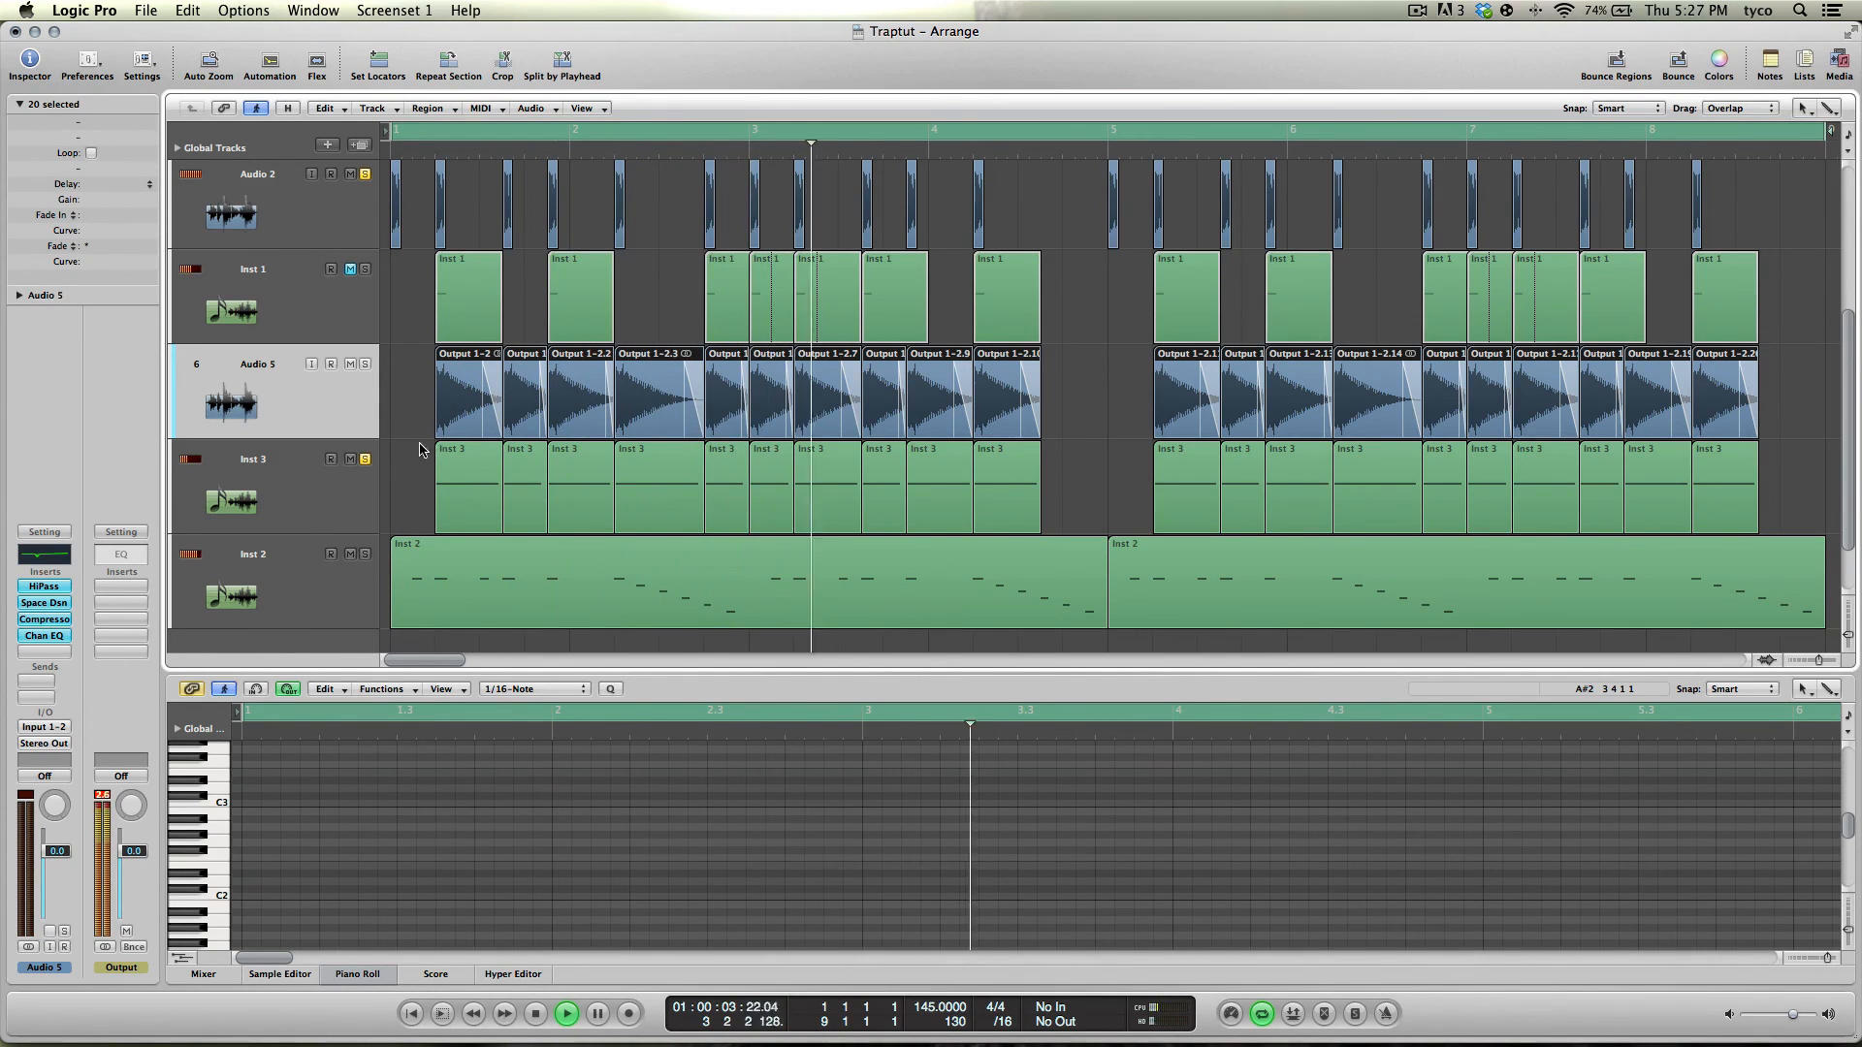
{"action": "key", "text": "space"}
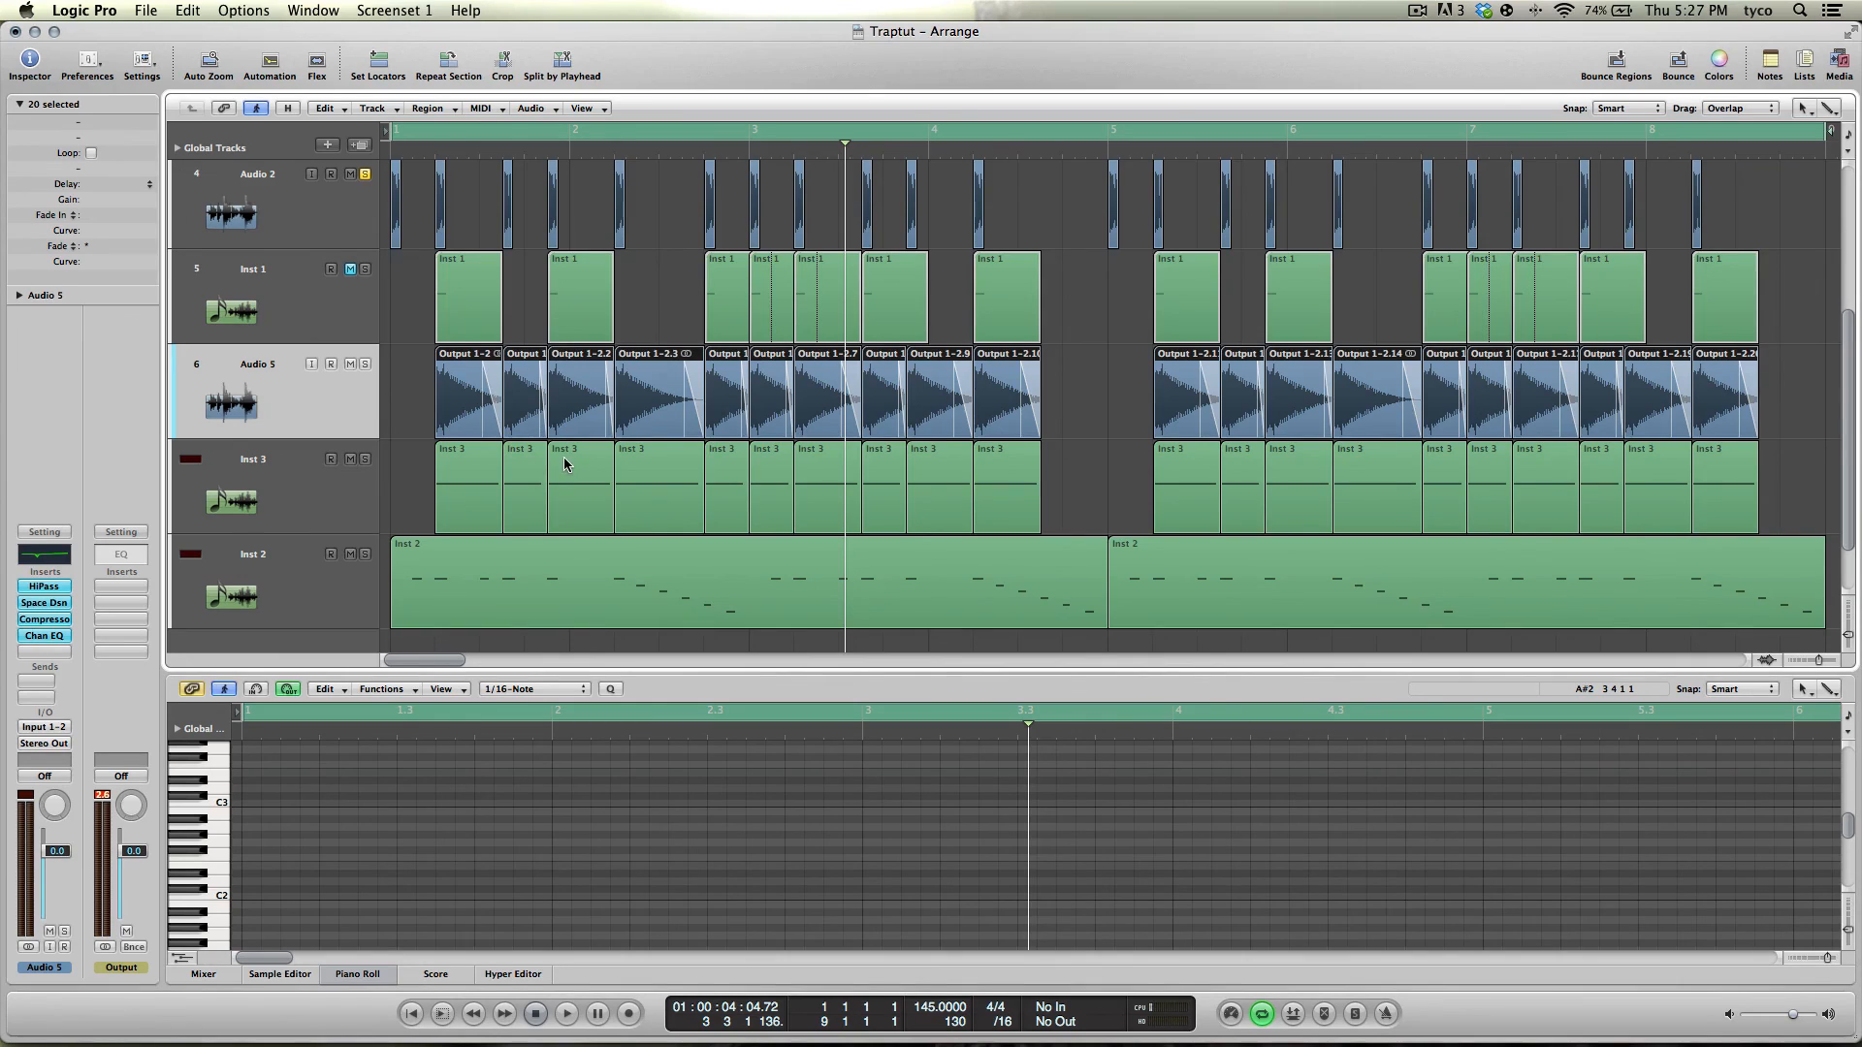
{"action": "scroll", "coordinate": [457, 262], "scroll_direction": "up", "scroll_amount": 4}
{"action": "key", "text": "space"}
{"action": "scroll", "coordinate": [457, 262], "scroll_direction": "down", "scroll_amount": 5}
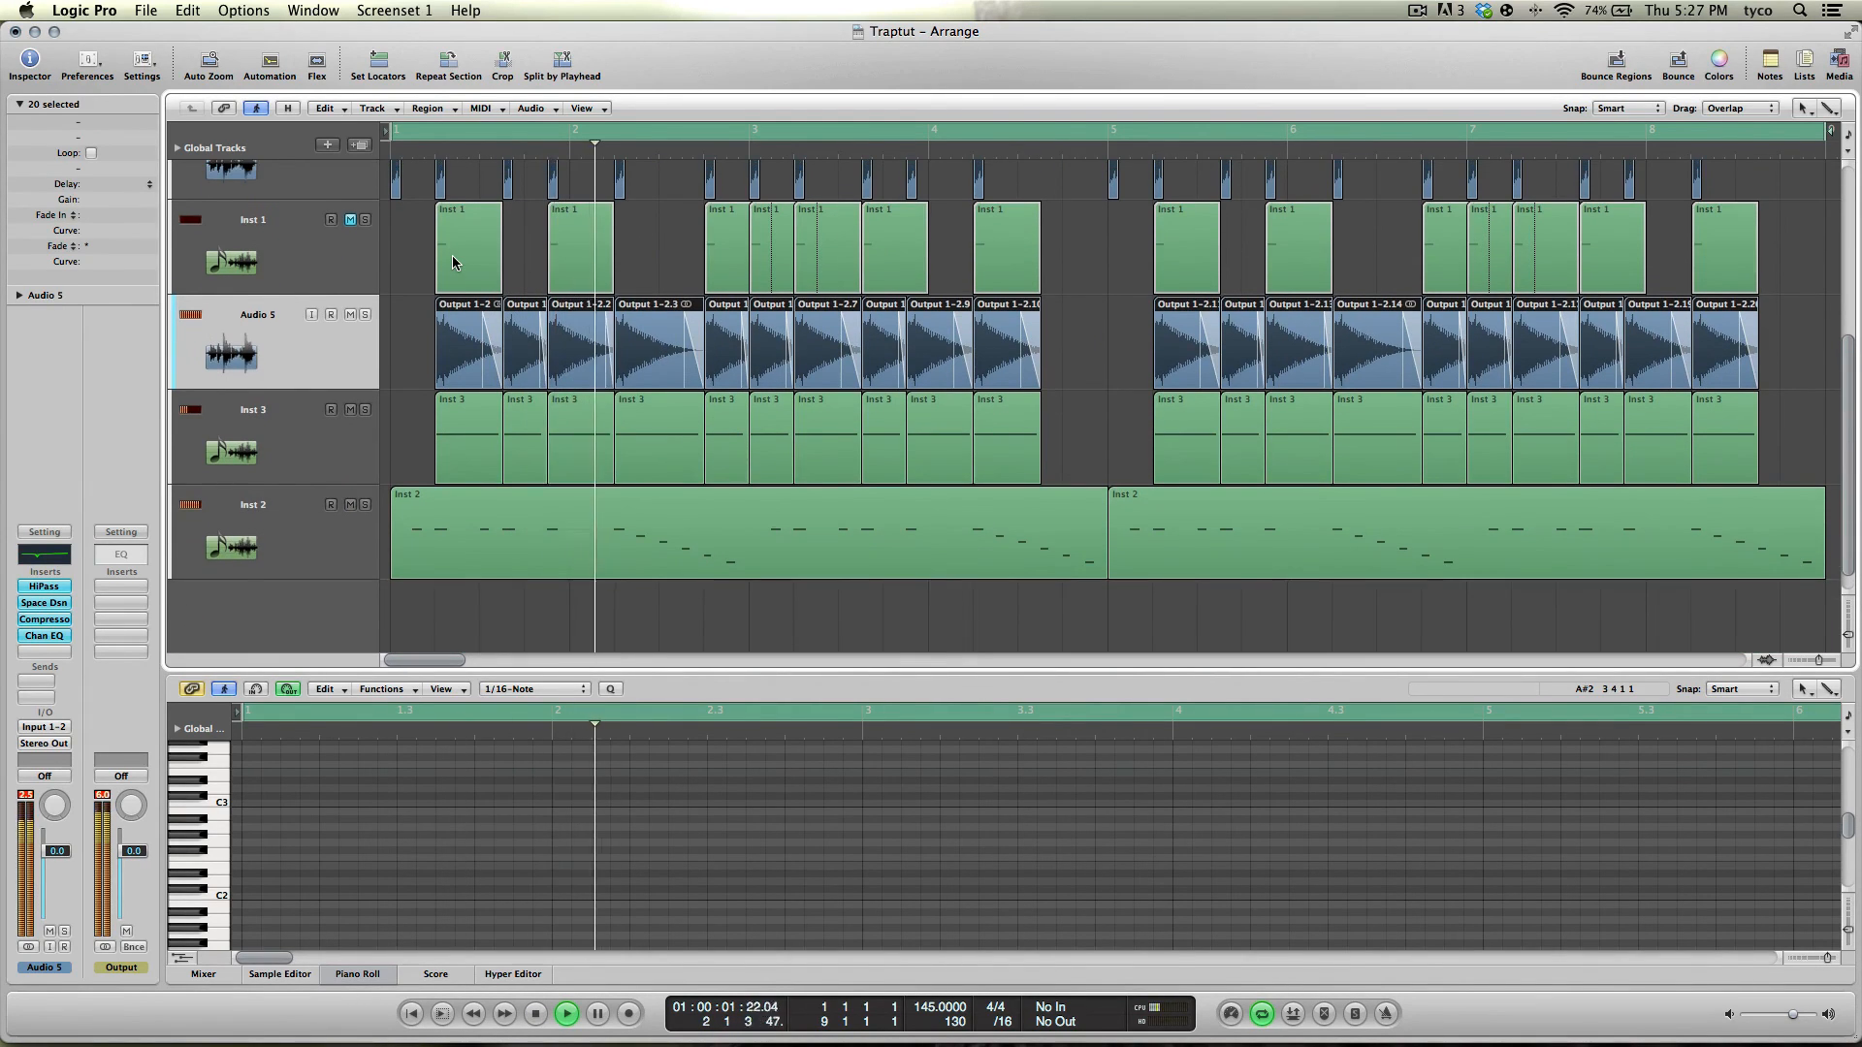
{"action": "scroll", "coordinate": [453, 262], "scroll_direction": "up", "scroll_amount": 1}
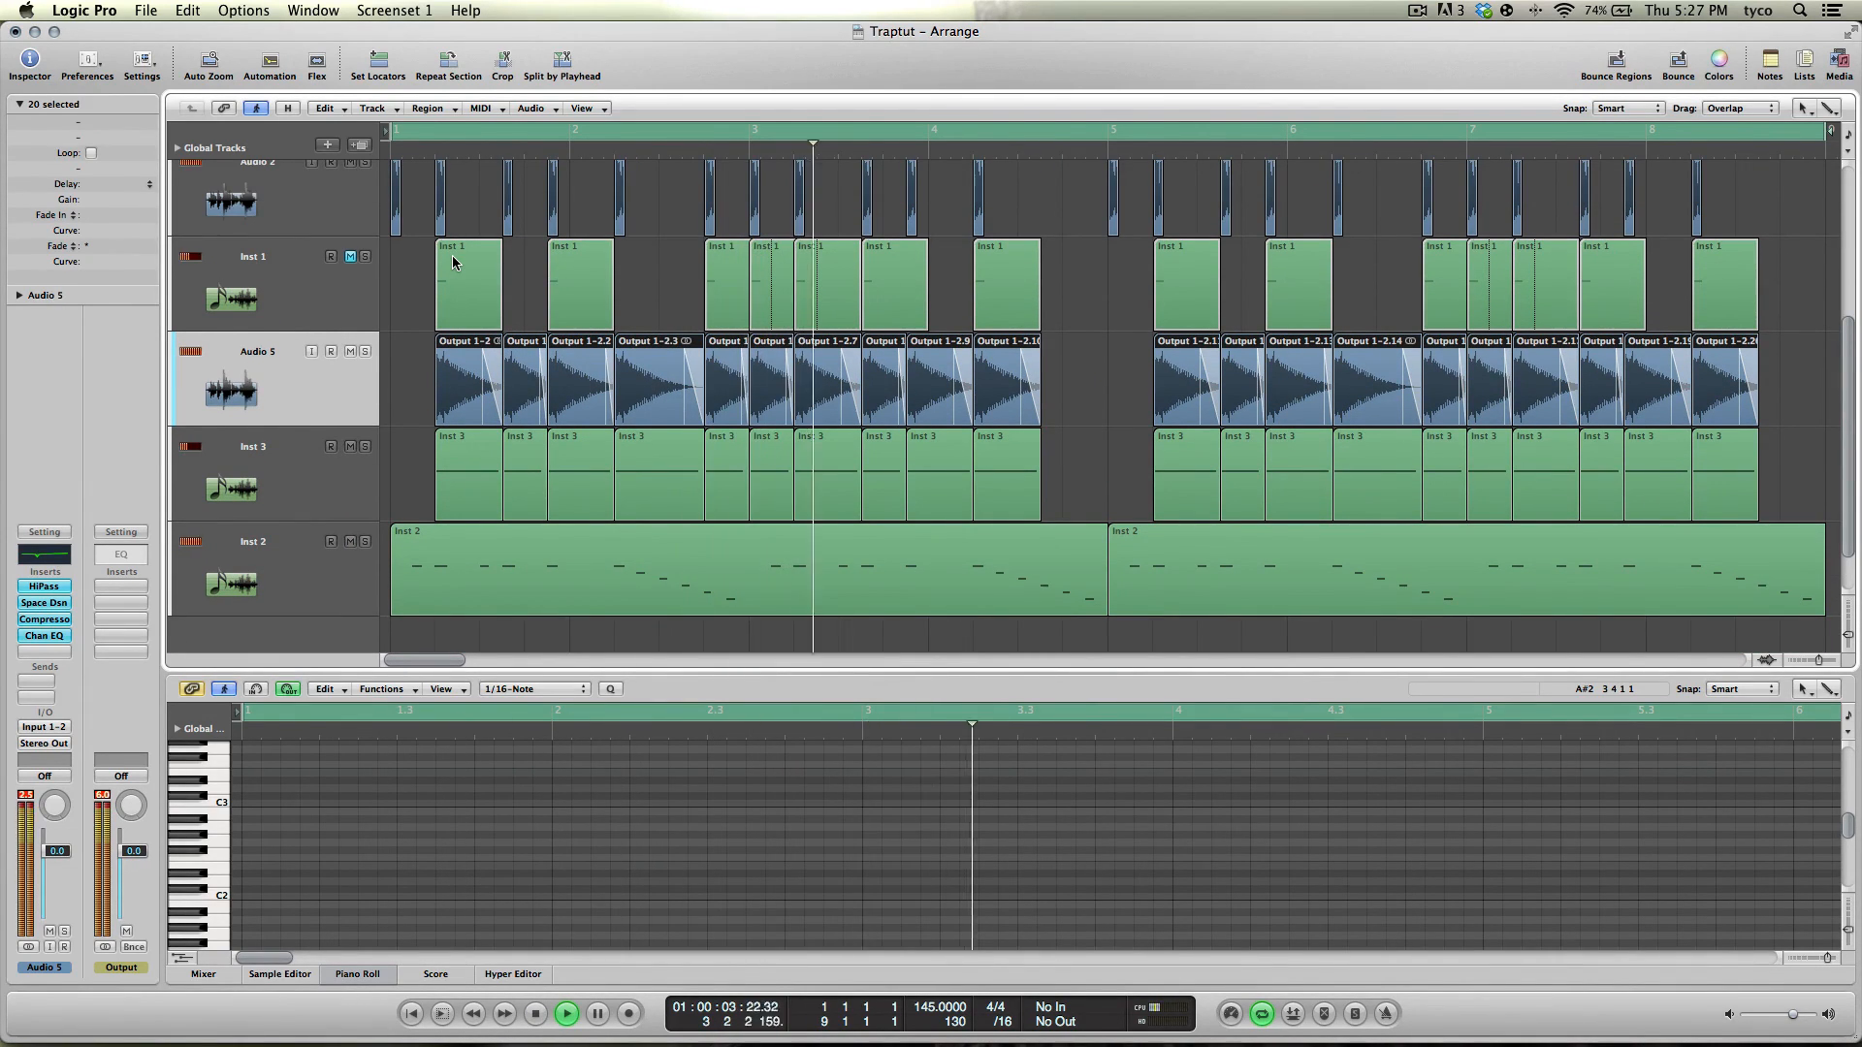
{"action": "key", "text": "space"}
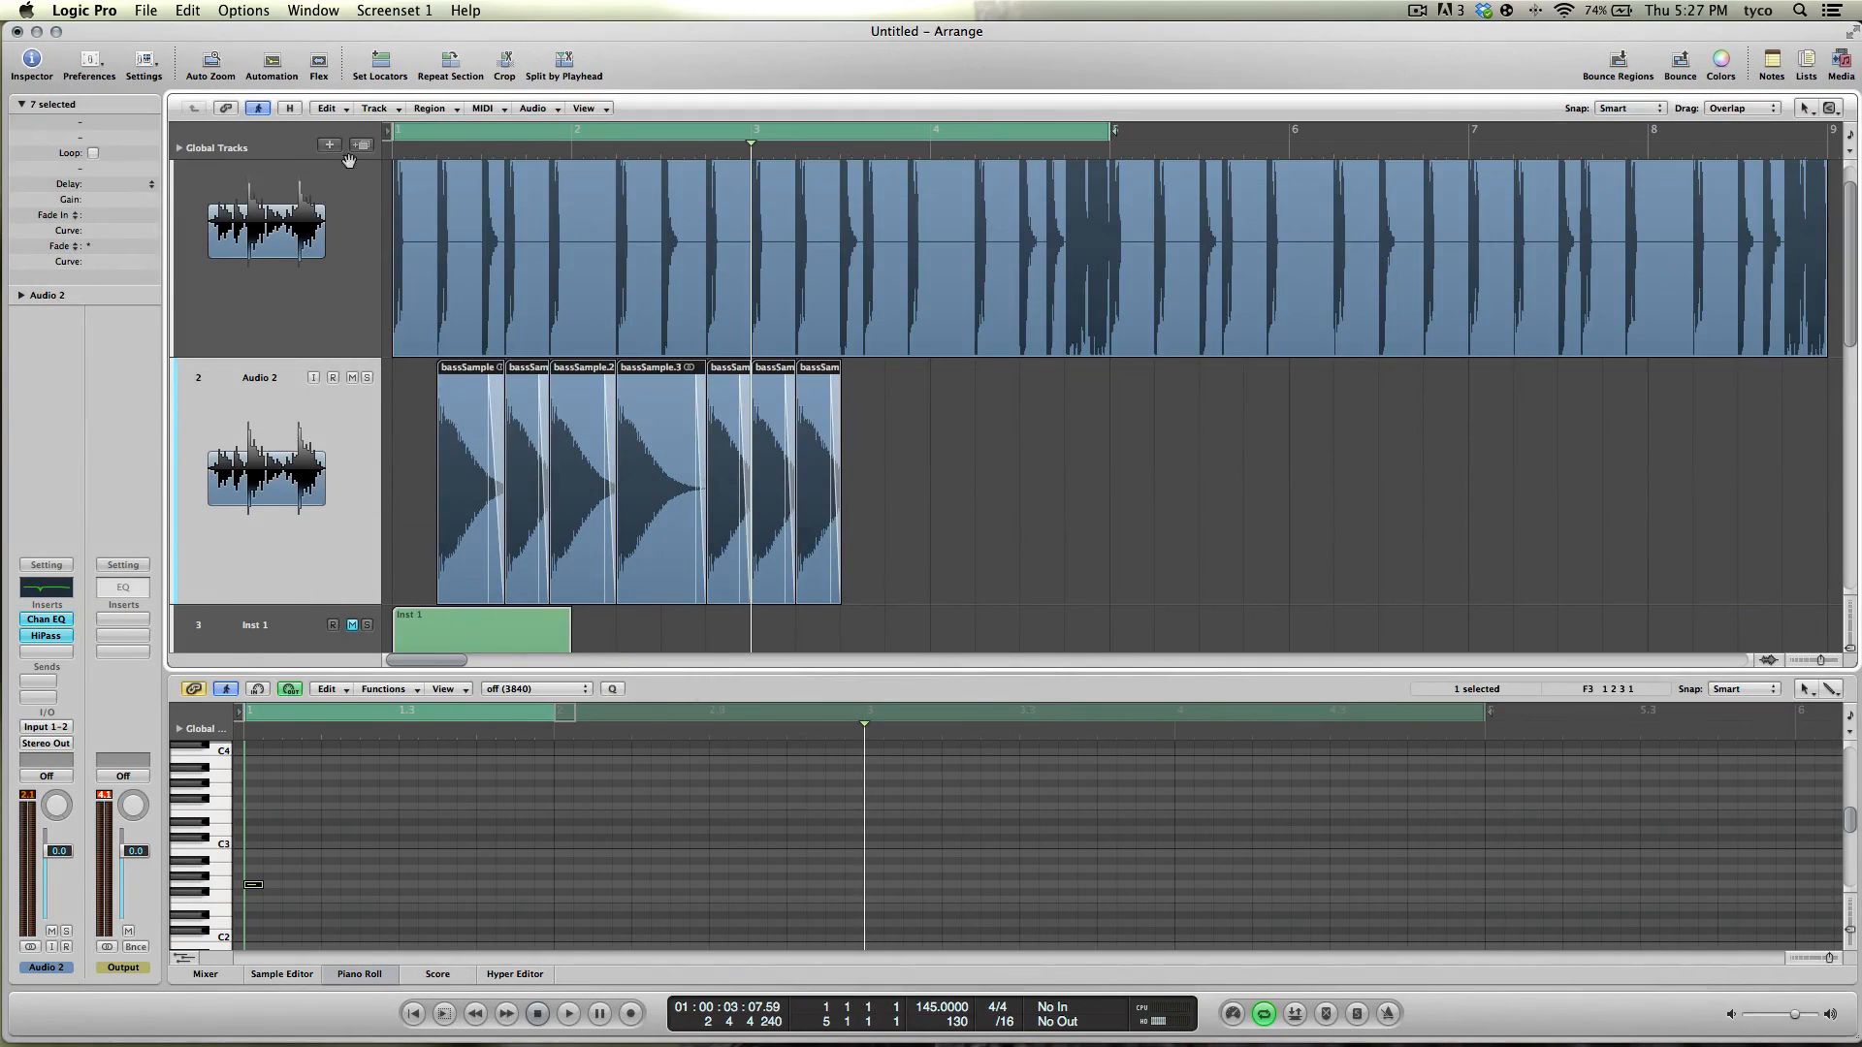
{"action": "scroll", "coordinate": [745, 377], "scroll_direction": "down", "scroll_amount": 10}
{"action": "scroll", "coordinate": [746, 379], "scroll_direction": "up", "scroll_amount": 11}
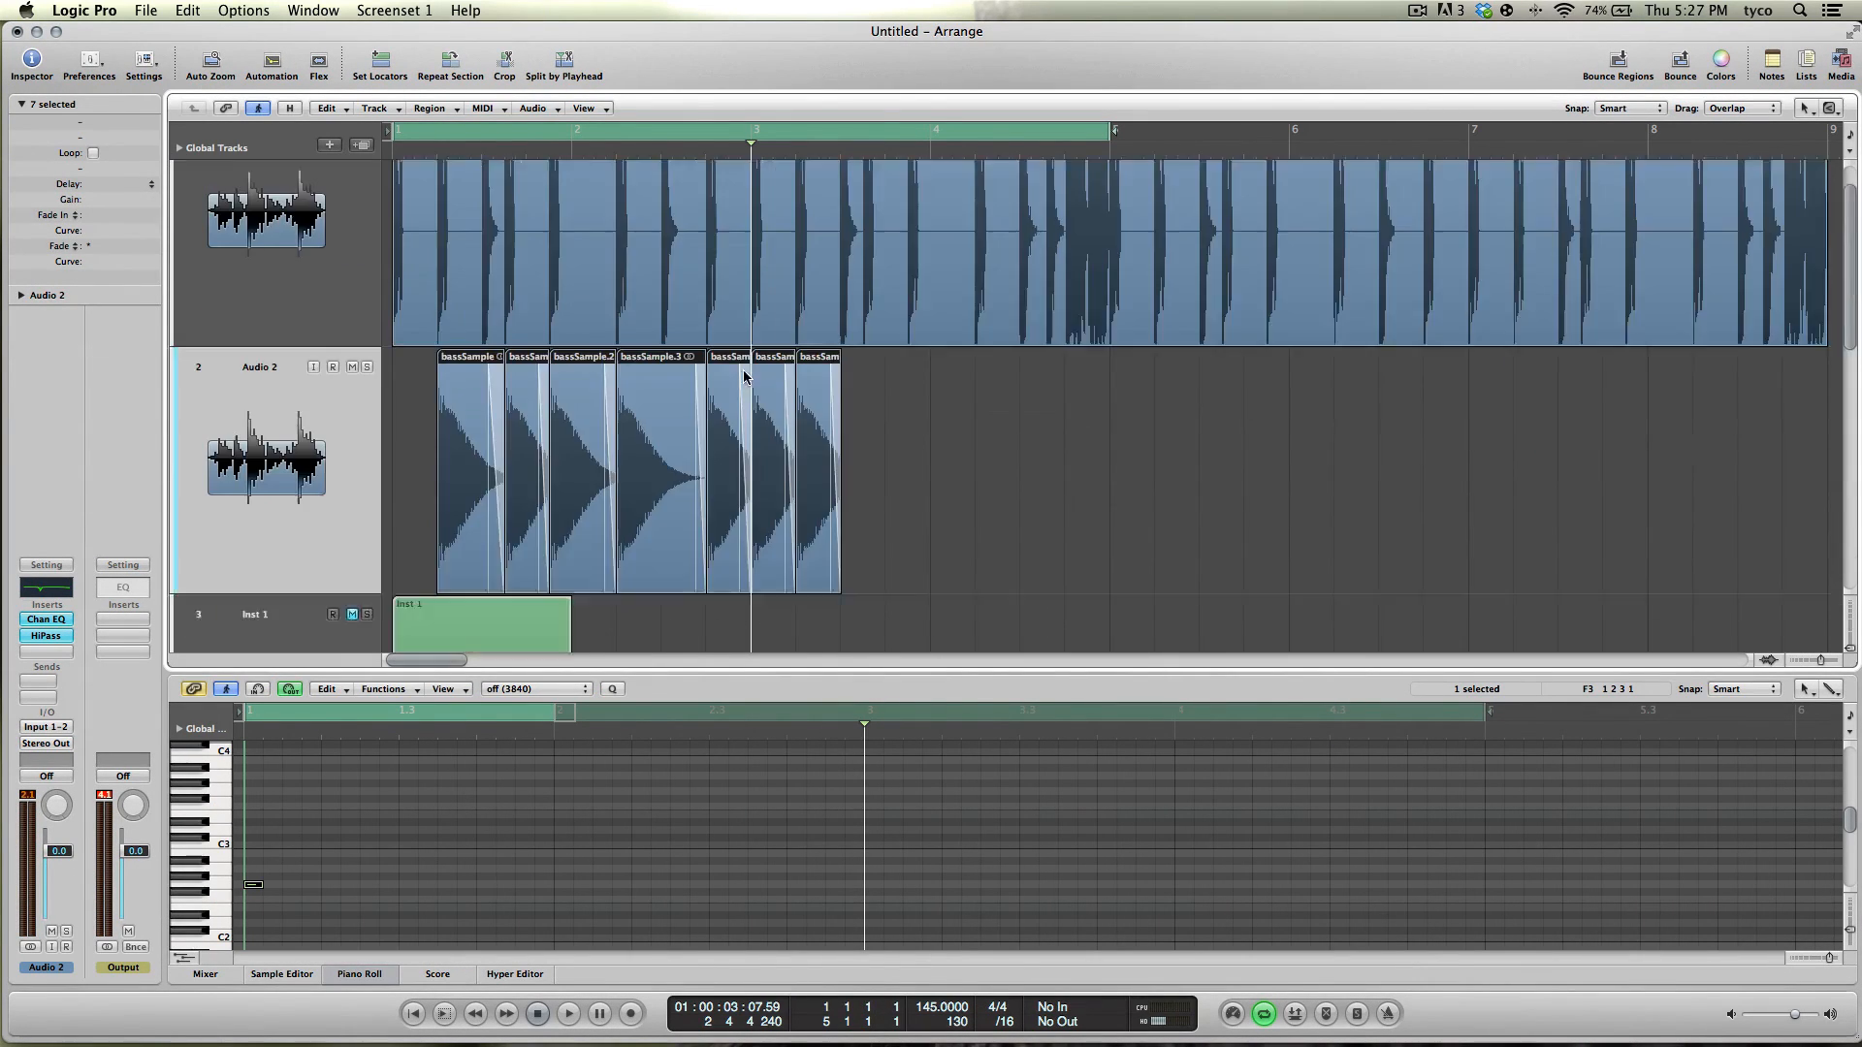